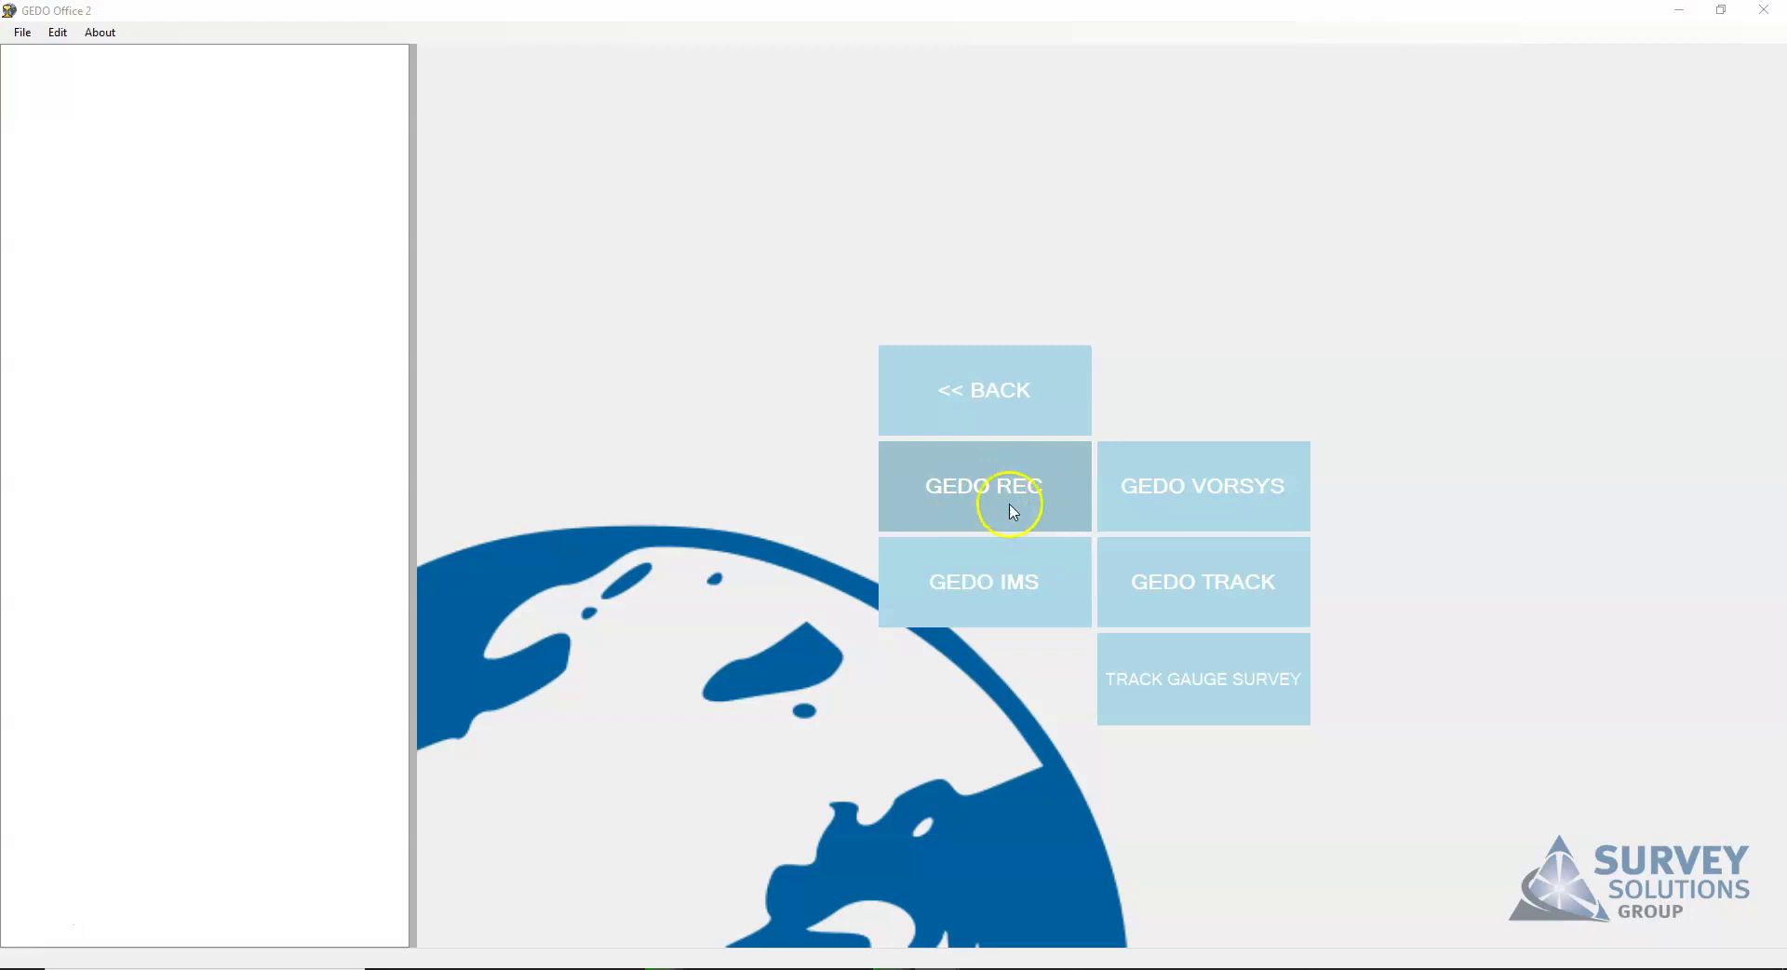
Create a GEDO IMS project as Lochwinnoch.sis, replacing the existing file and accepting the default unit, cant base and gauge settings.
left_click(992, 596)
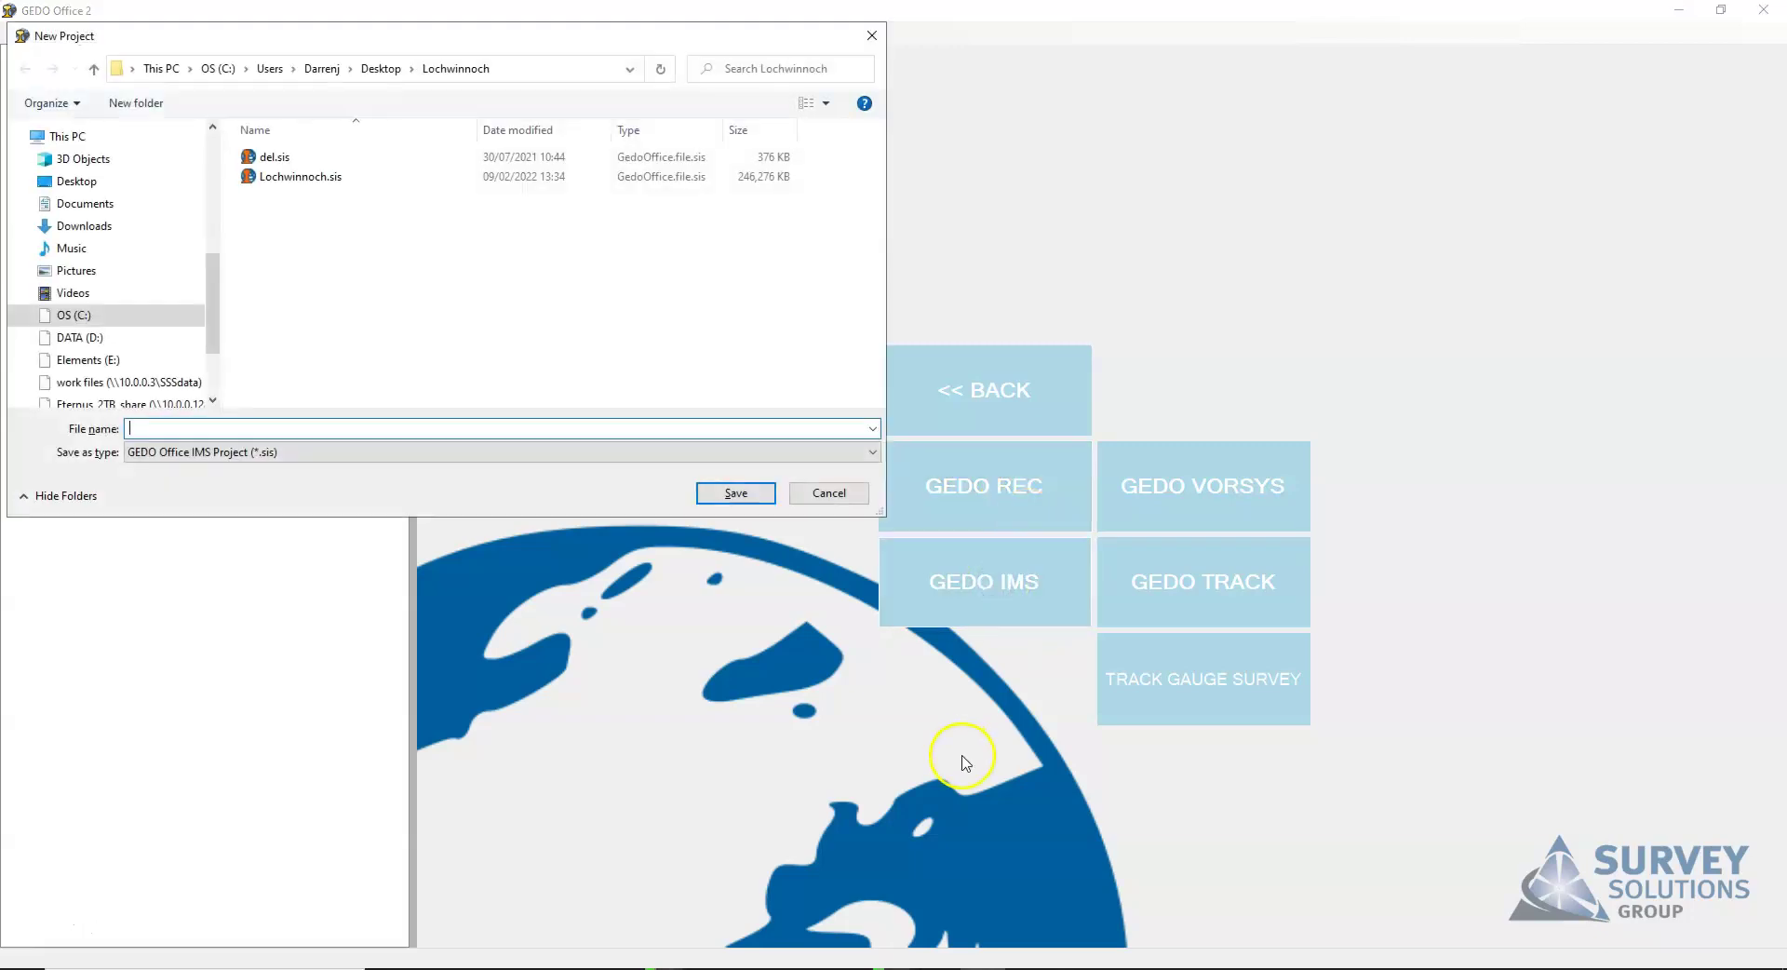
left_click(302, 177)
left_click(730, 494)
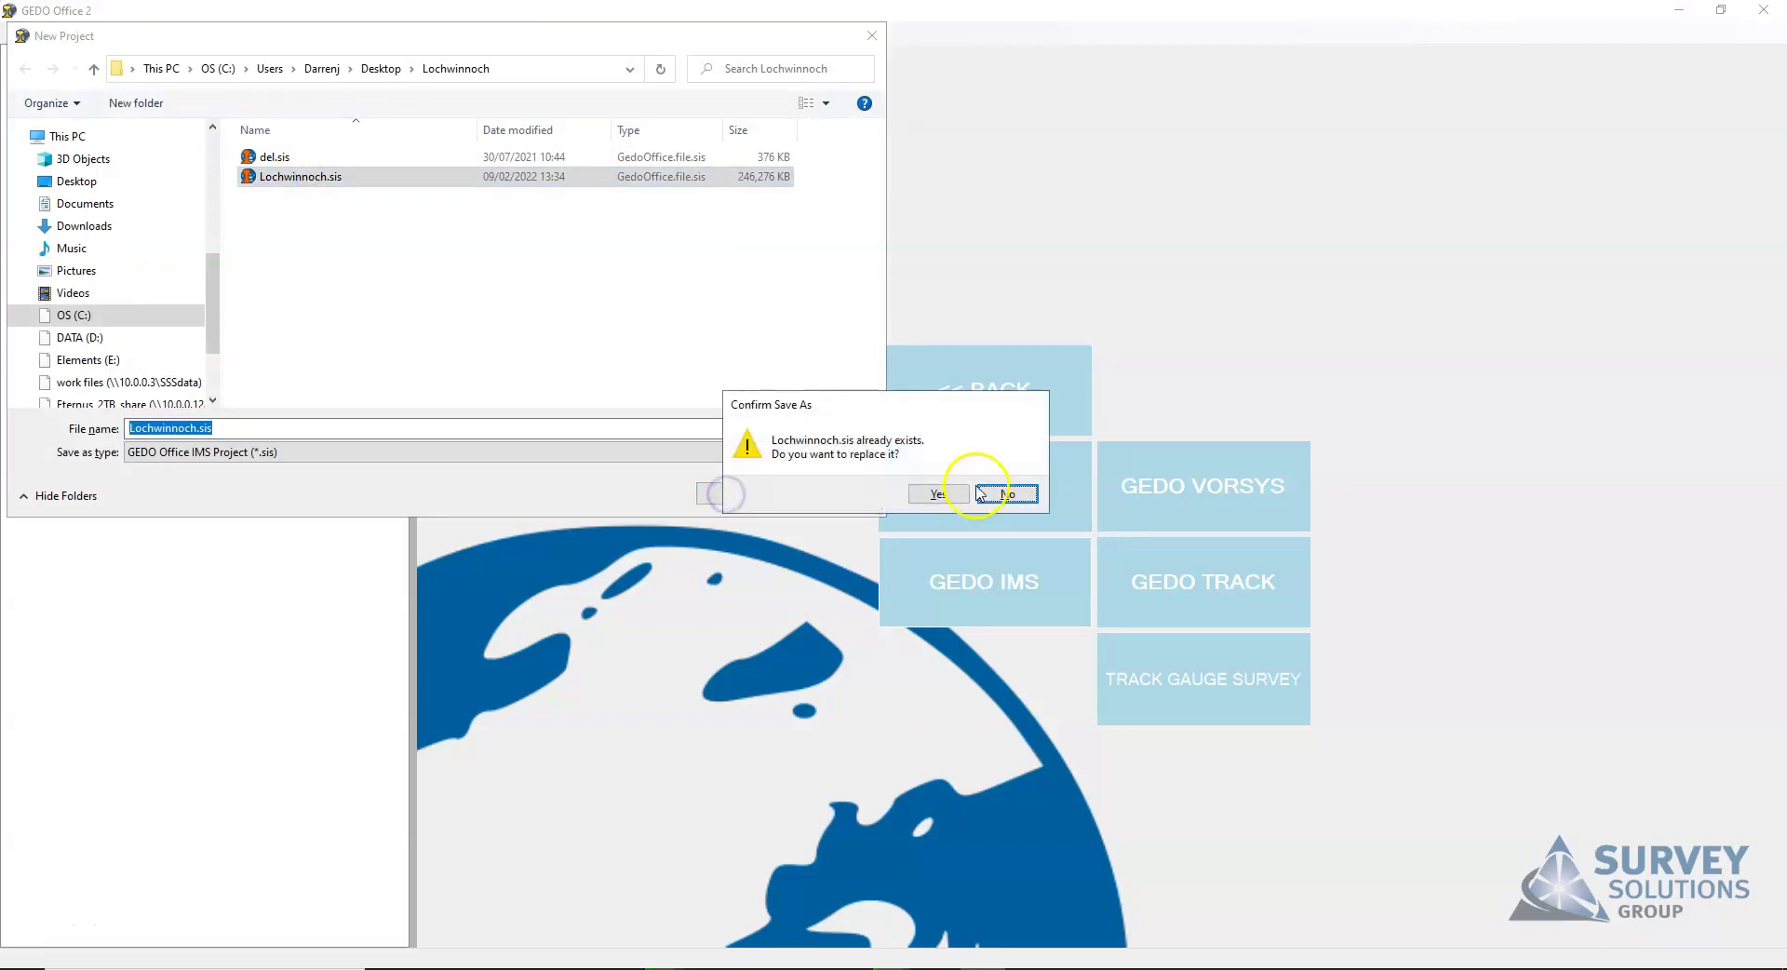
left_click(933, 494)
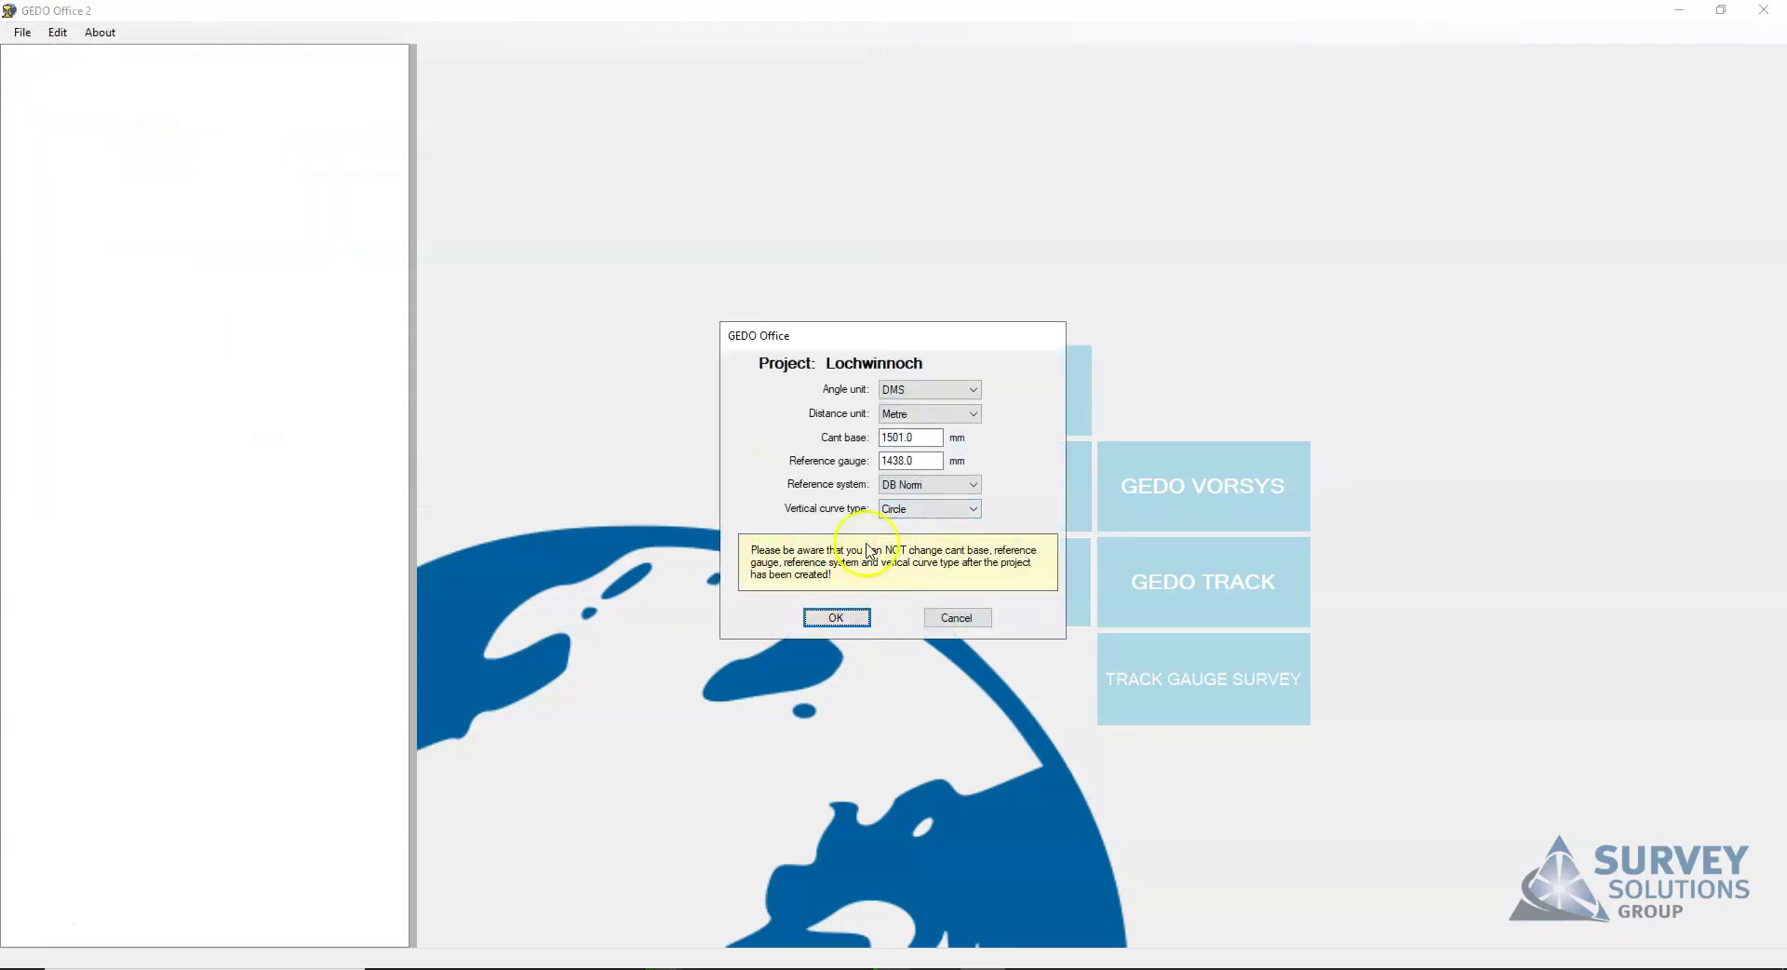
left_click(835, 617)
left_click(934, 593)
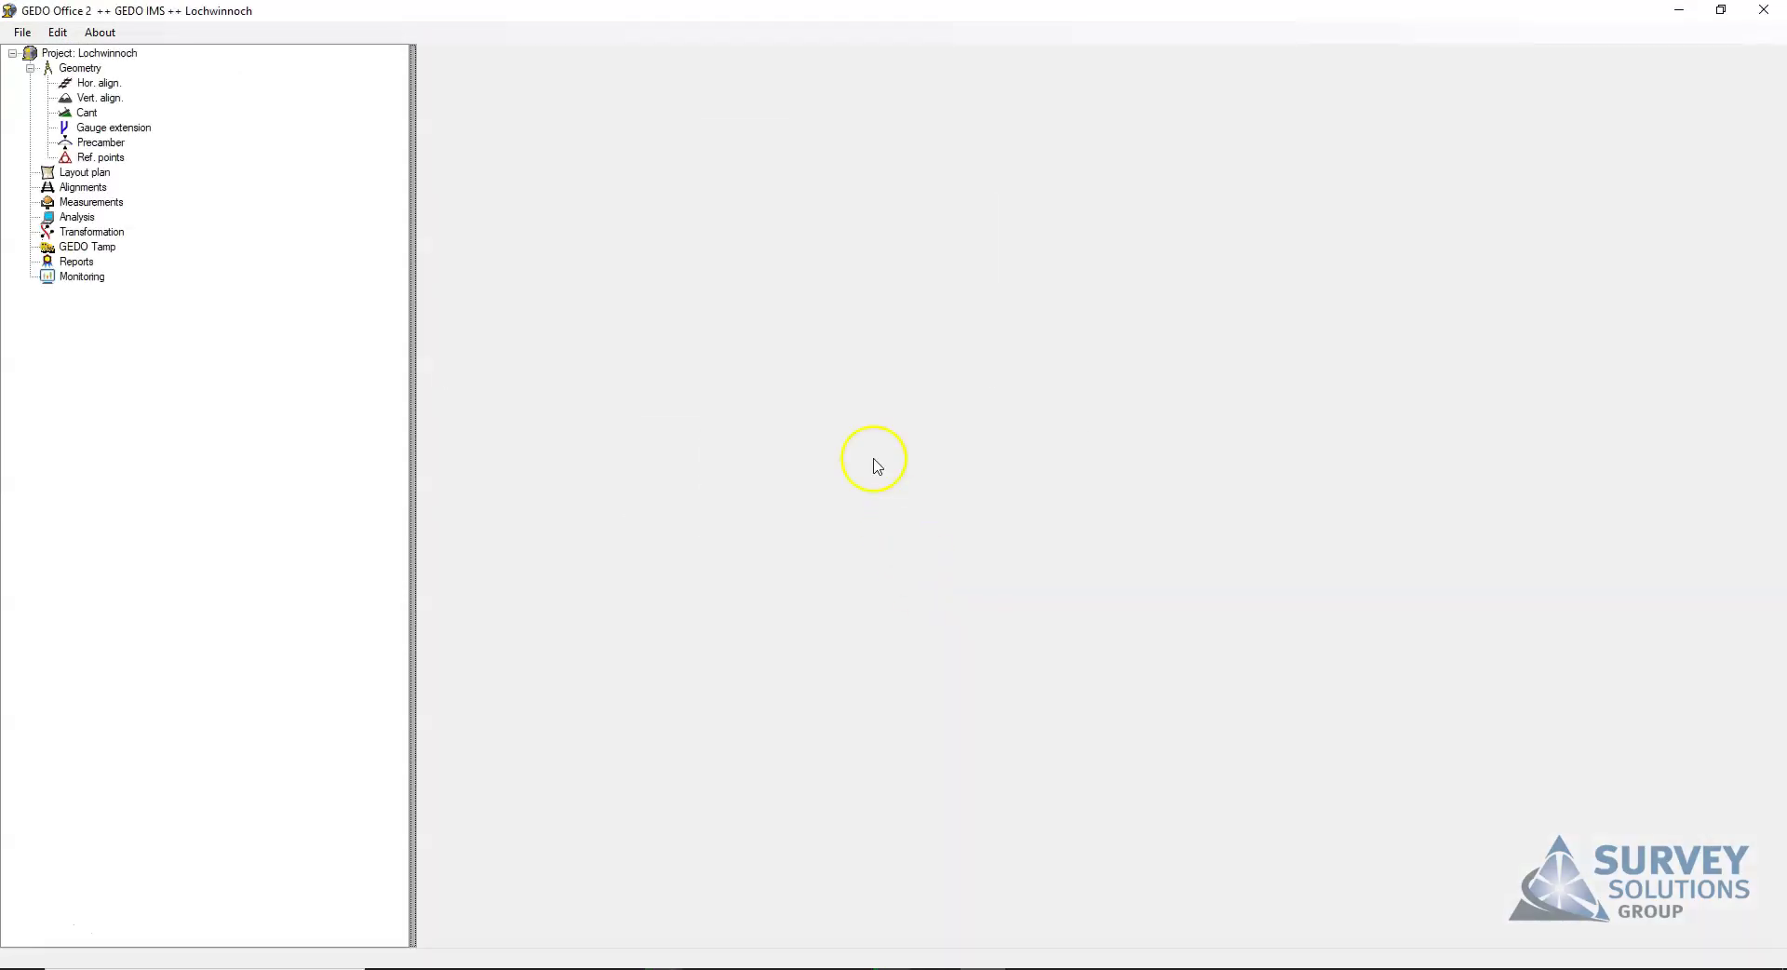
left_click(114, 160)
left_click(91, 70)
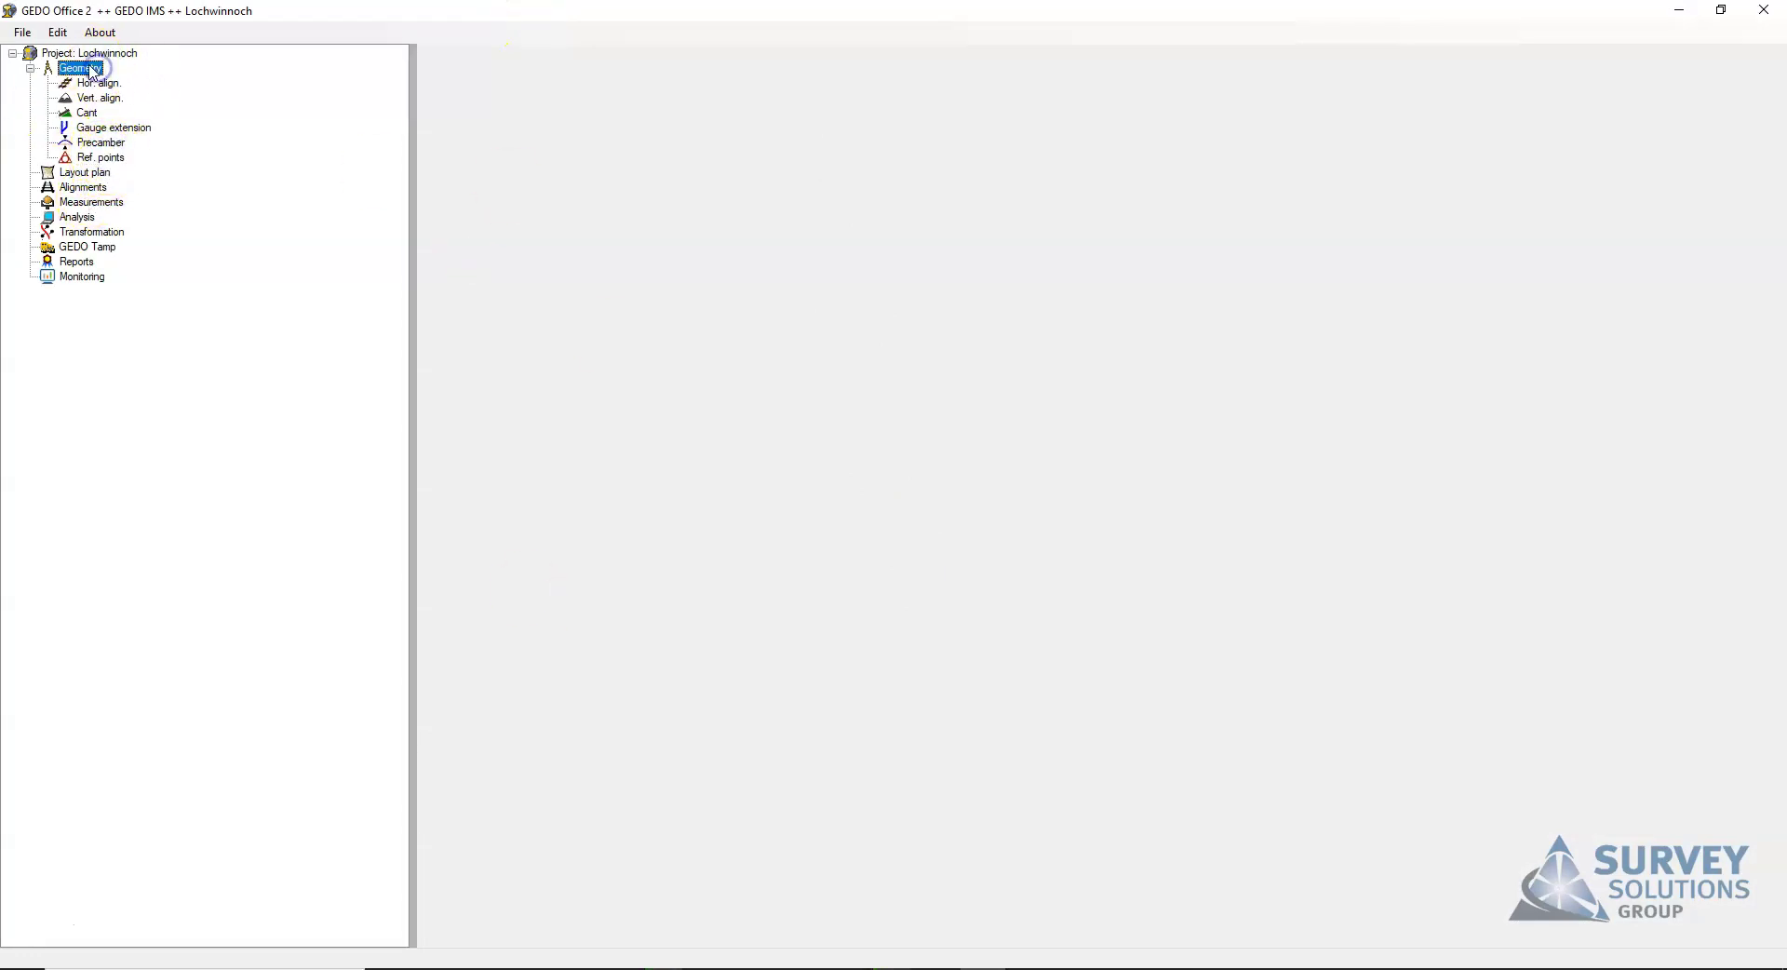
right_click(104, 54)
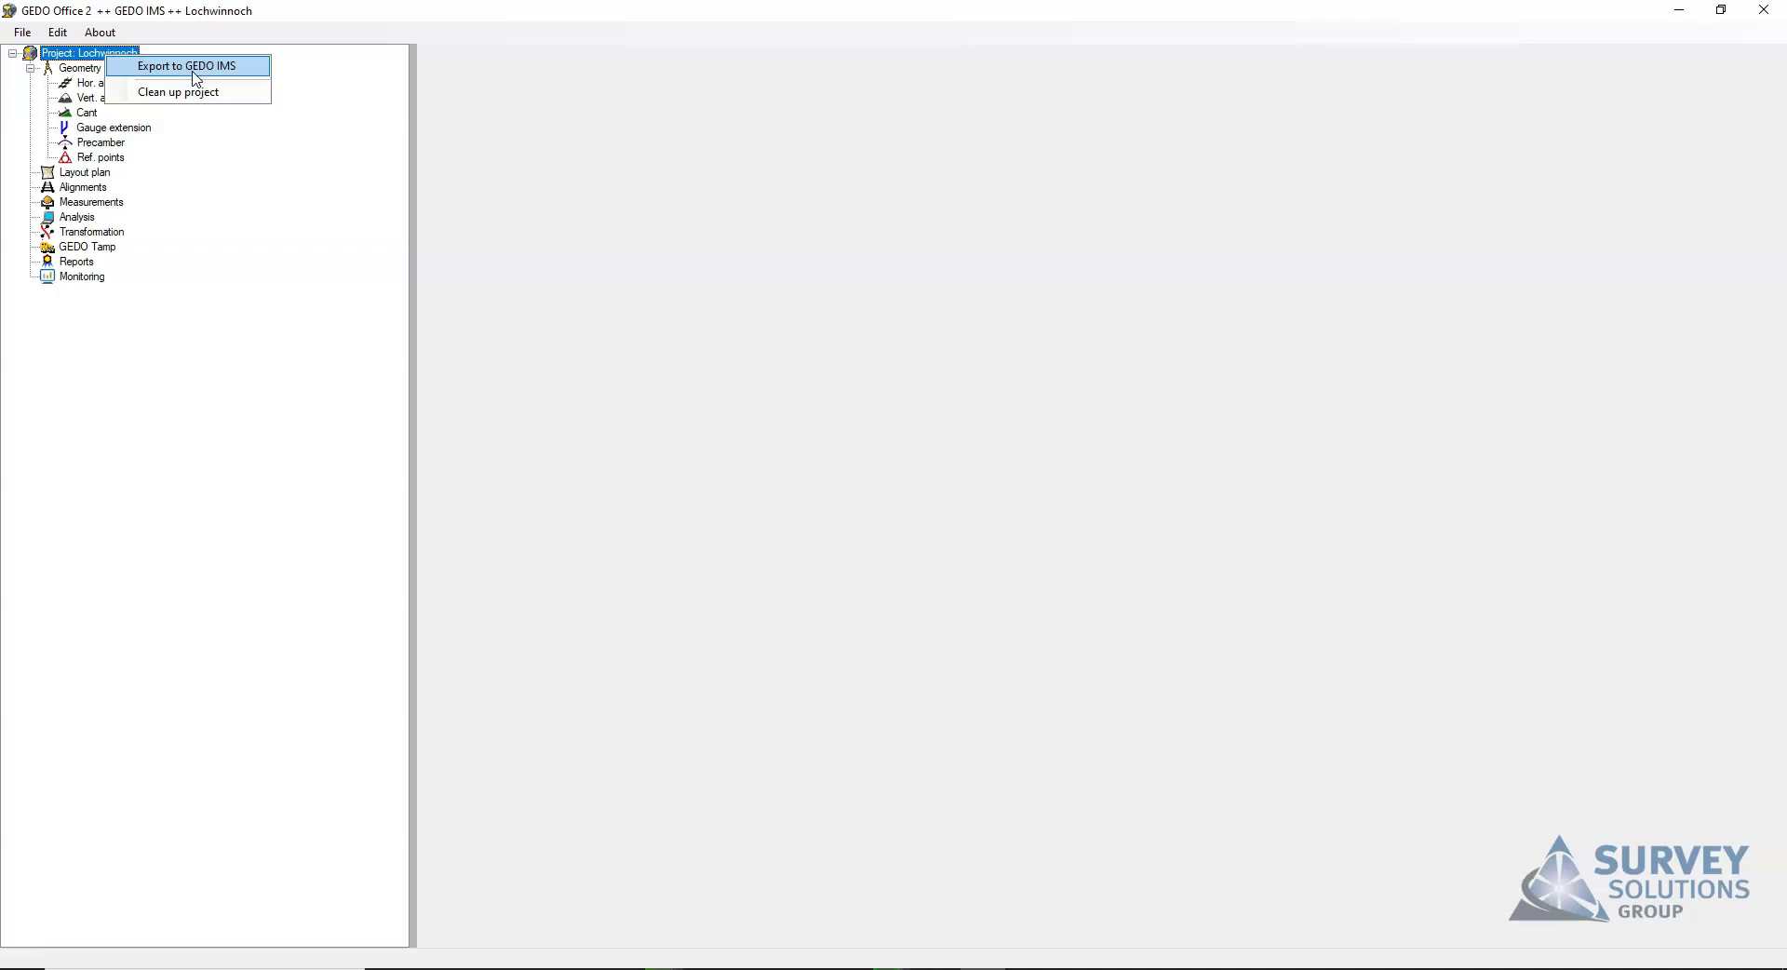
left_click(291, 375)
Import the preselected new jobs from Lochwinnoch.sie into the project's measurements.
left_click(104, 202)
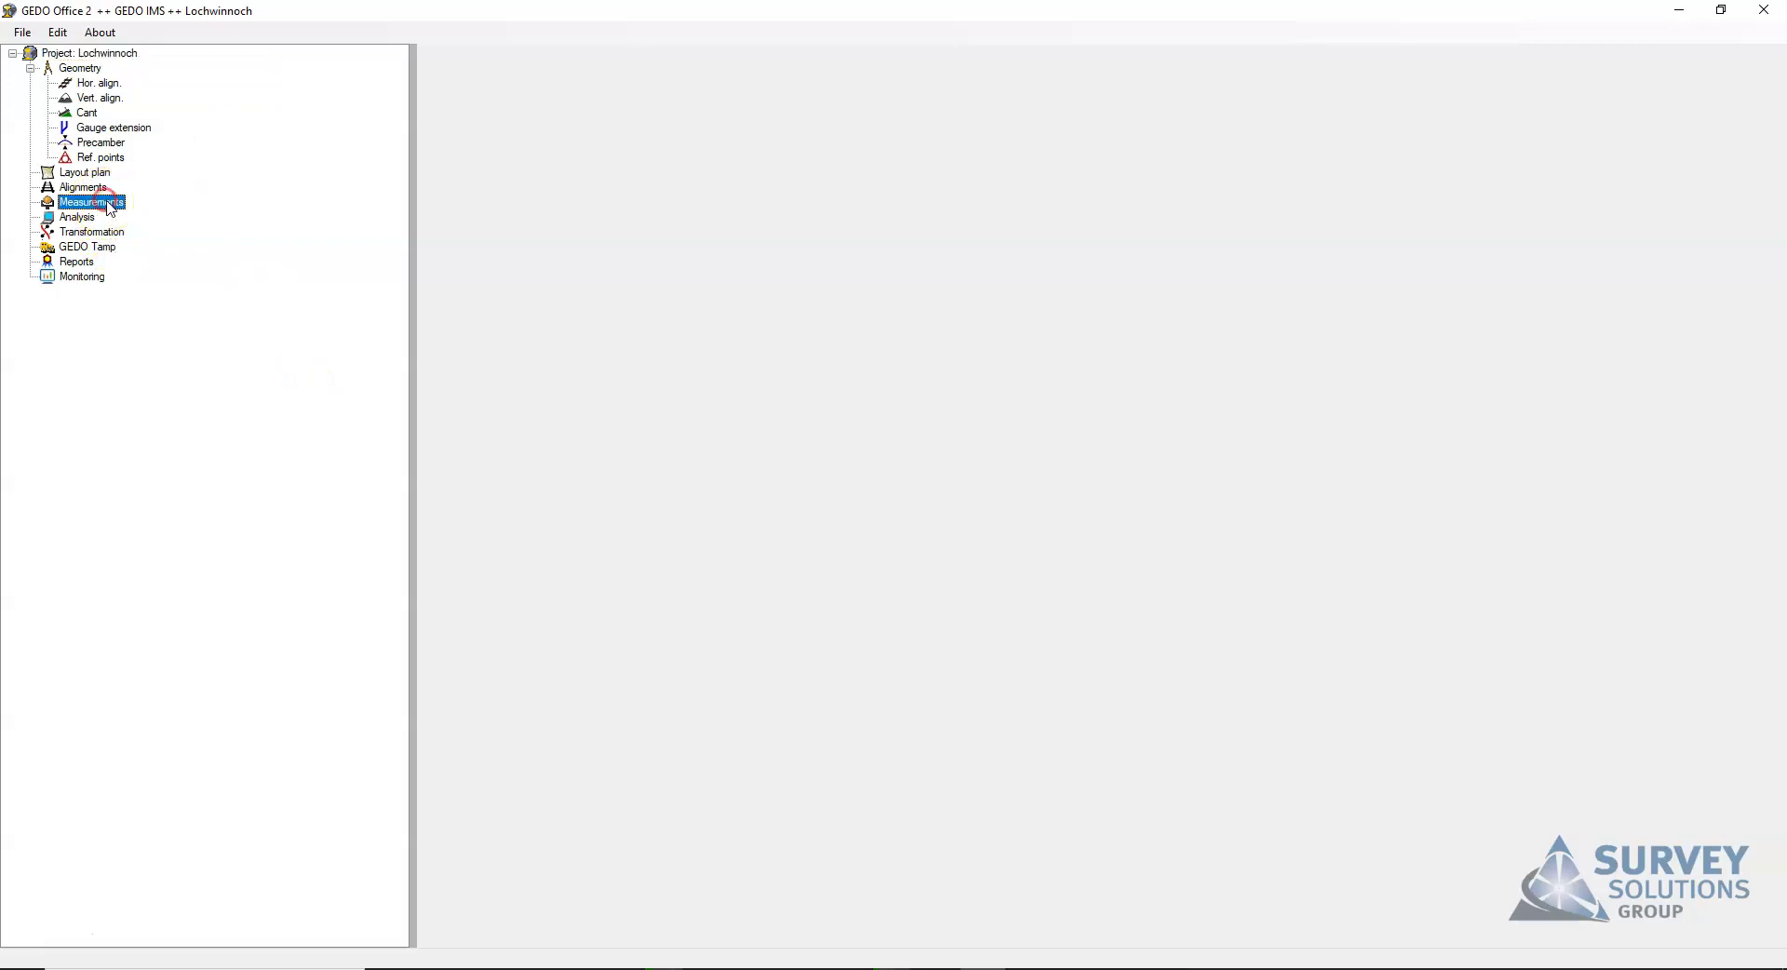
right_click(114, 205)
left_click(159, 218)
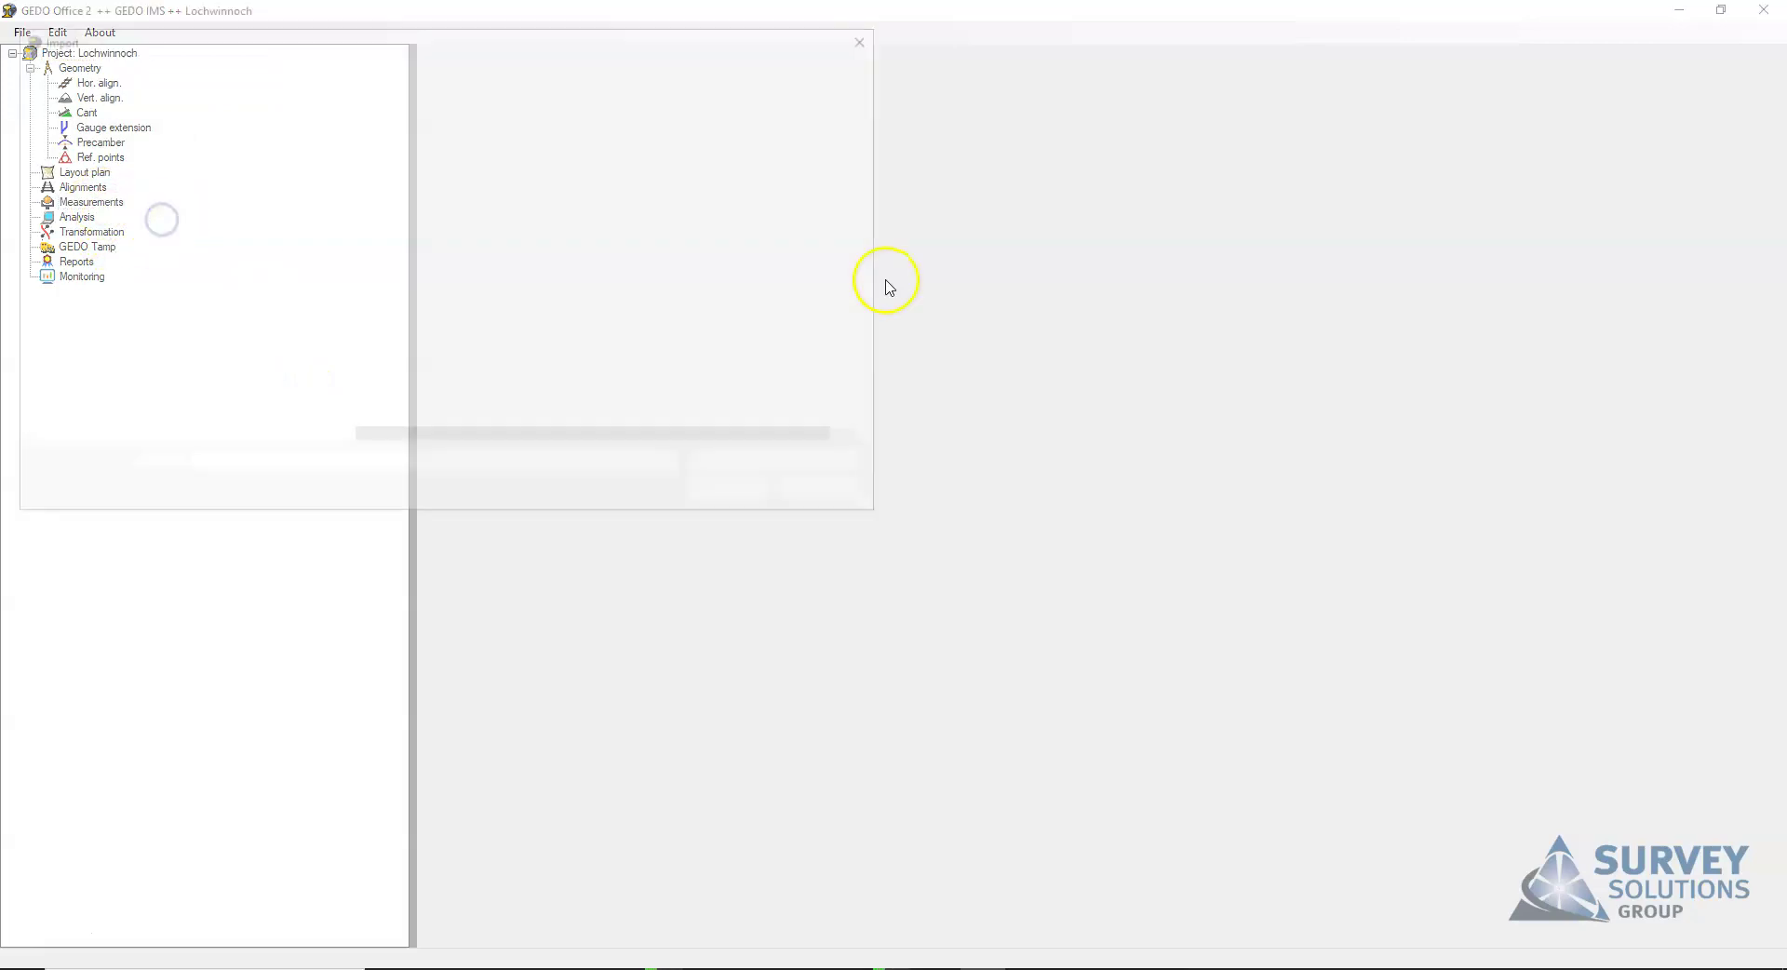
left_click(401, 156)
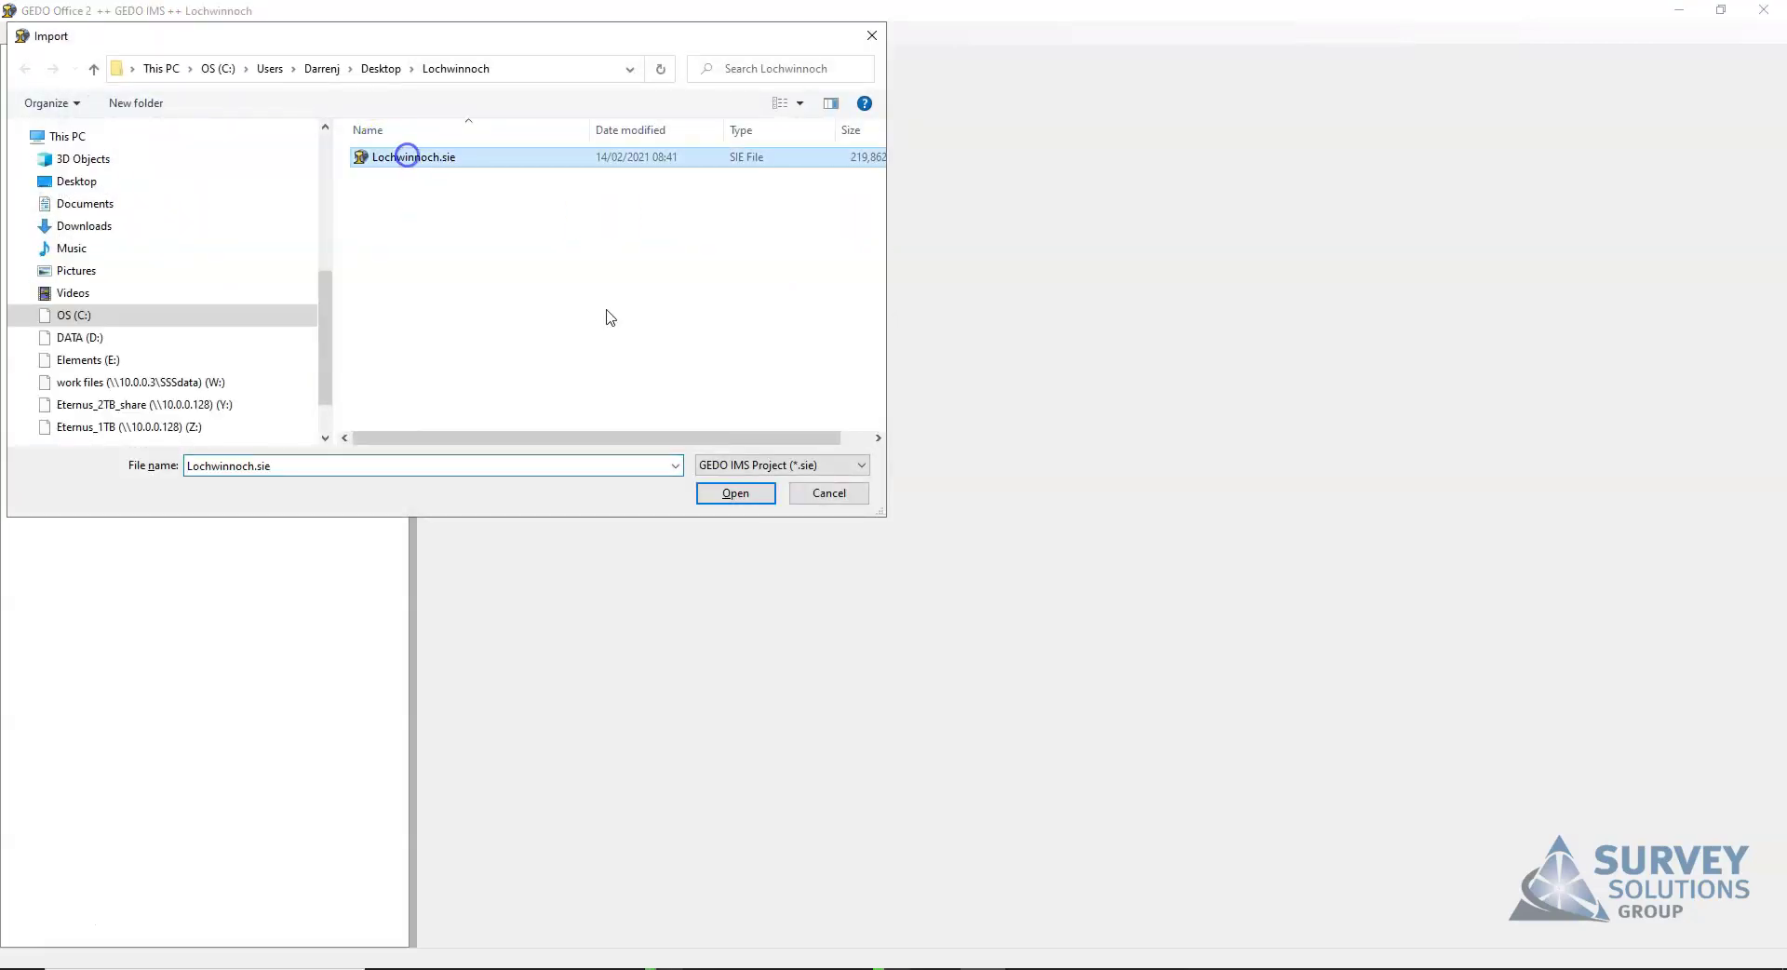
left_click(733, 498)
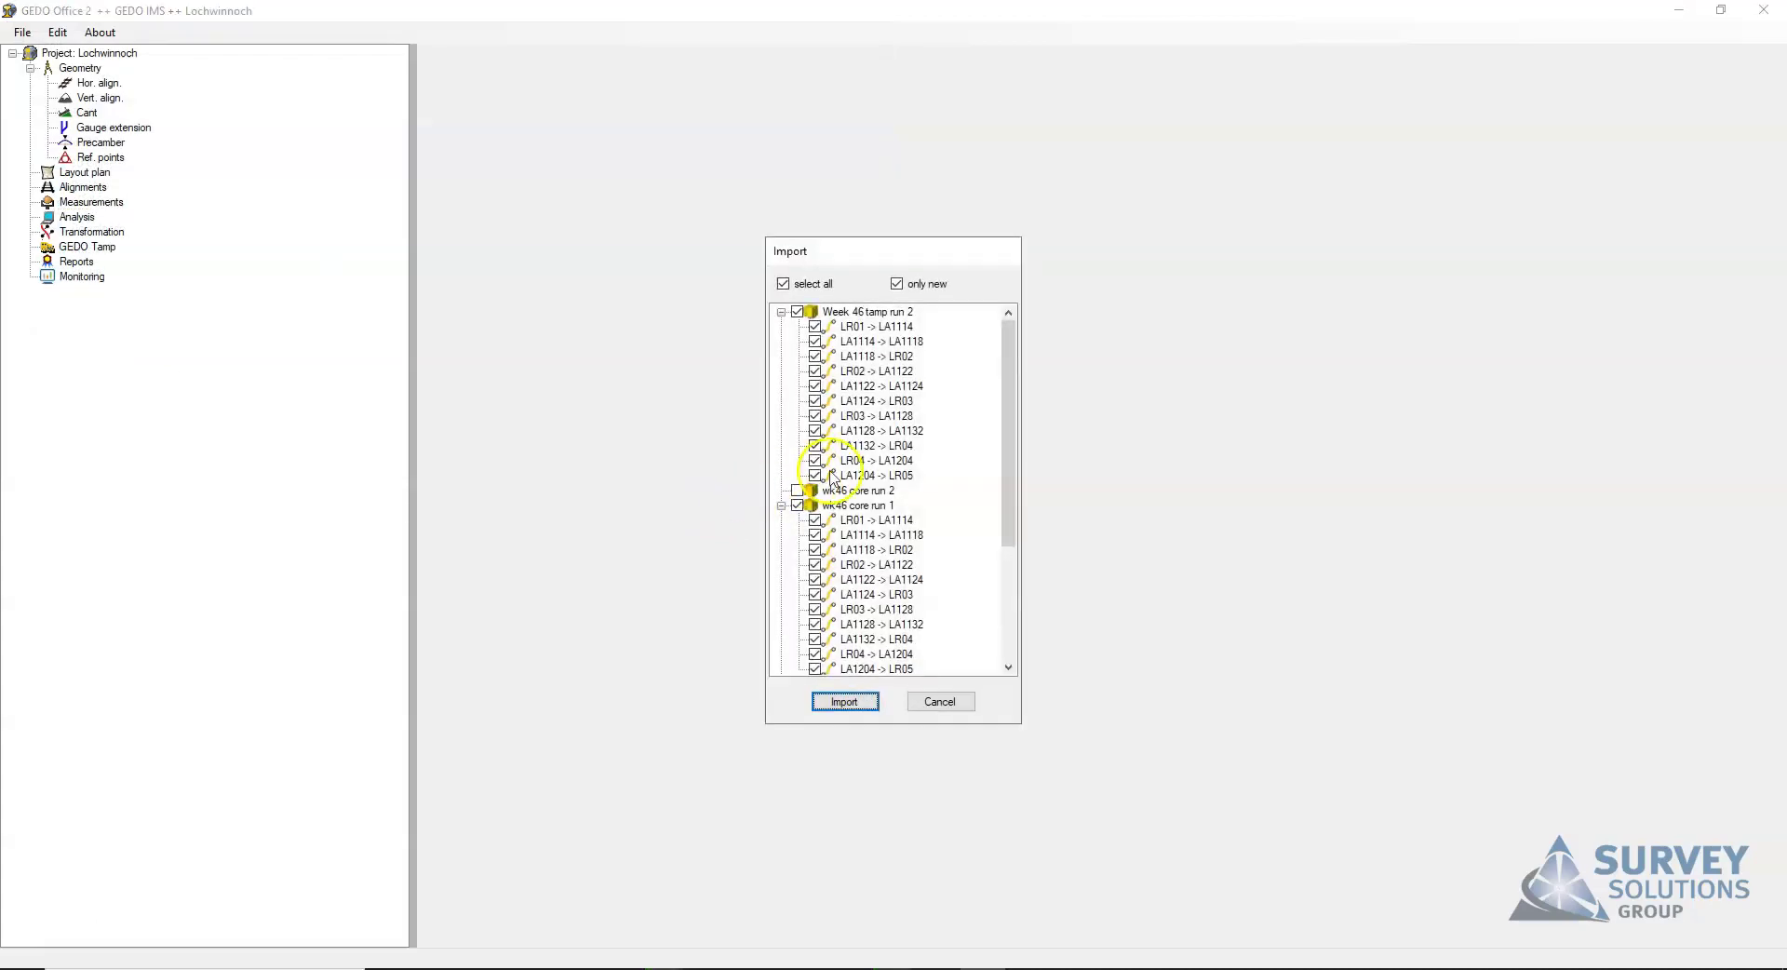
left_click_drag(1005, 520, 1005, 638)
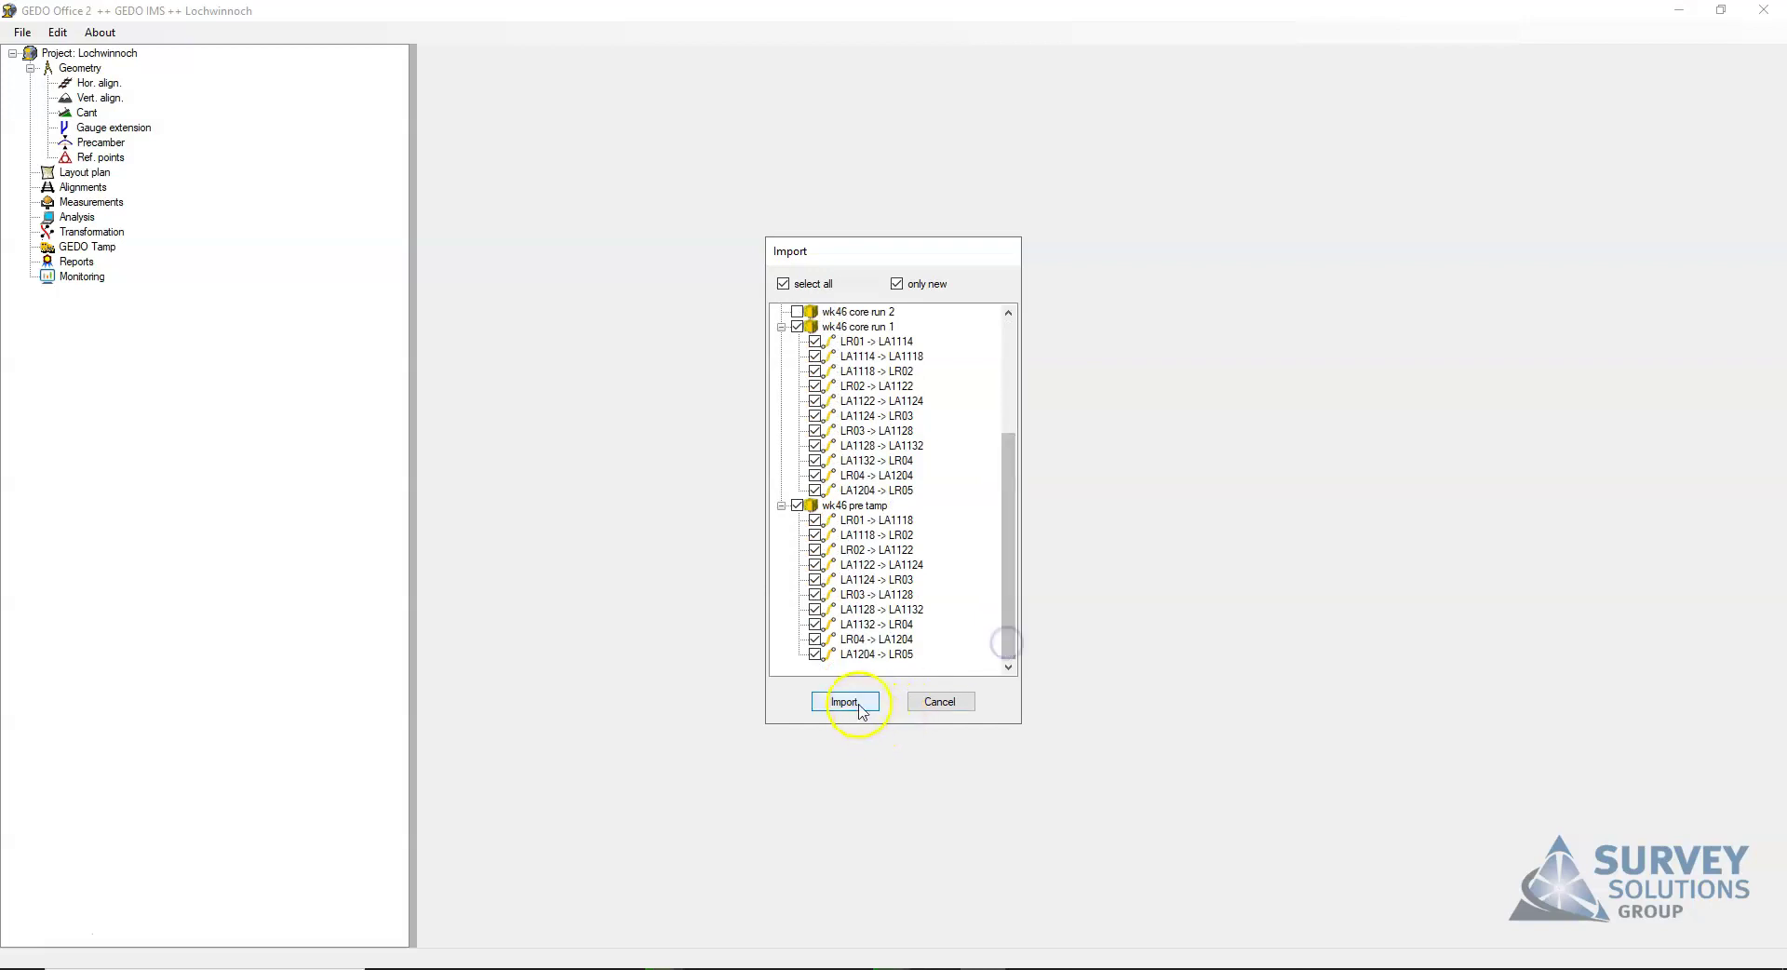
left_click_drag(1005, 545, 1015, 400)
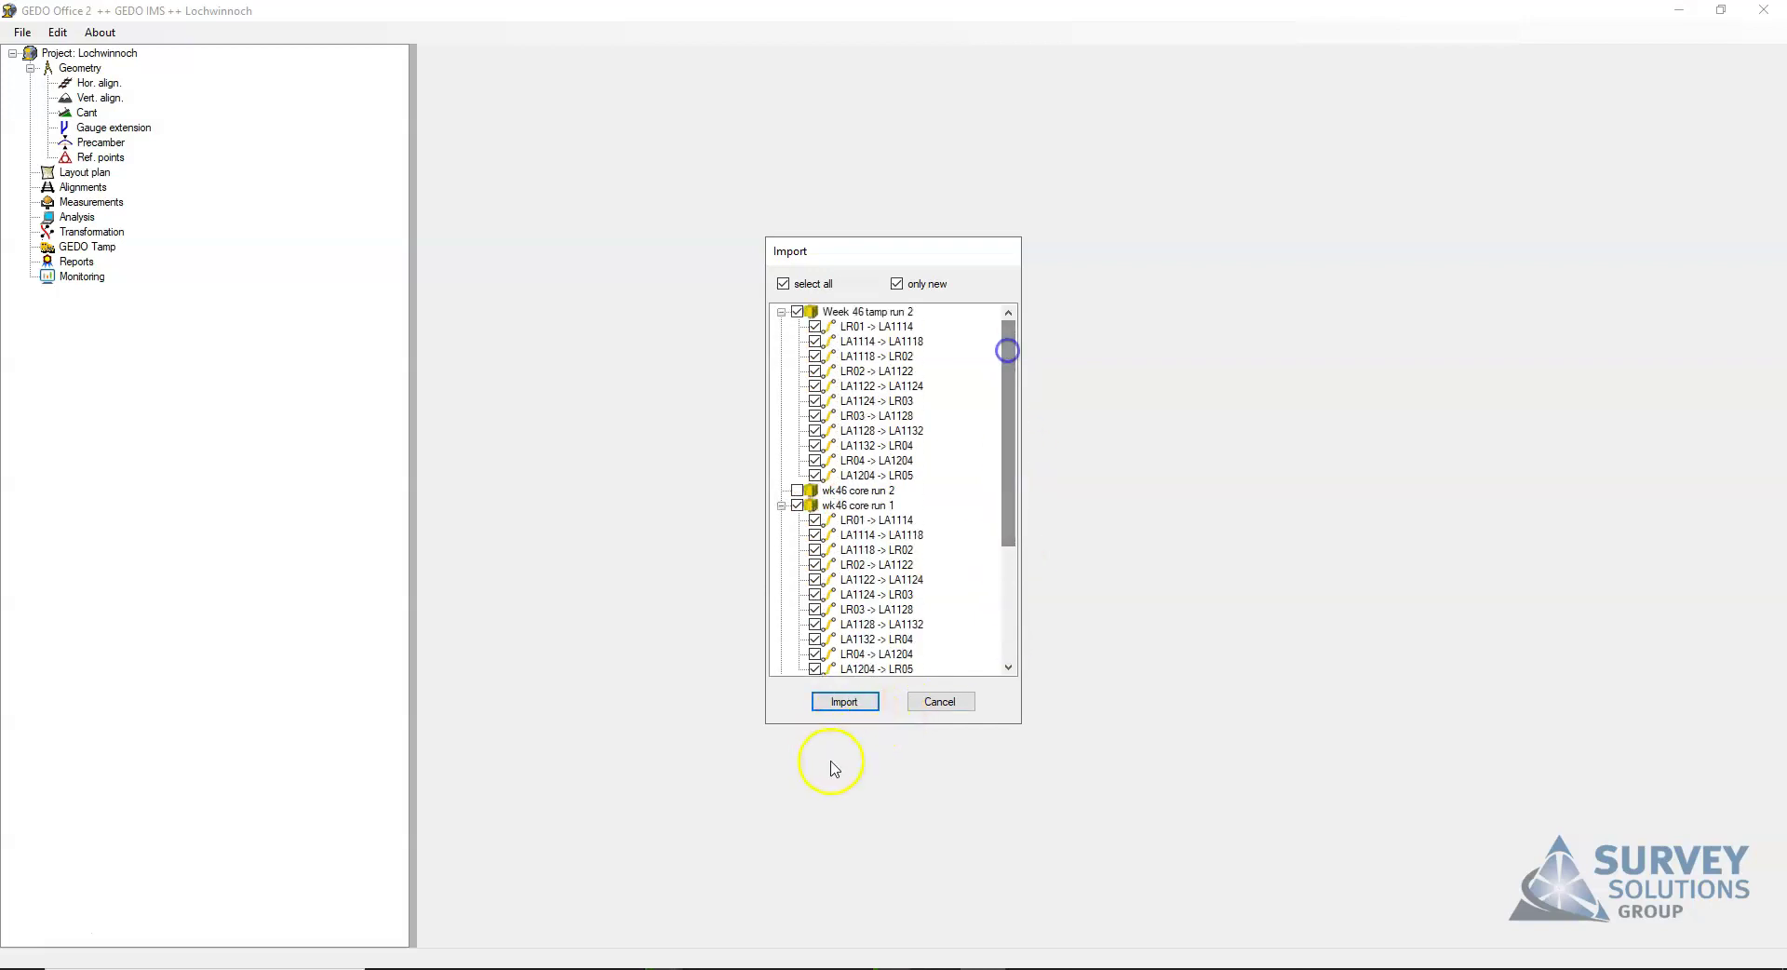
left_click(842, 705)
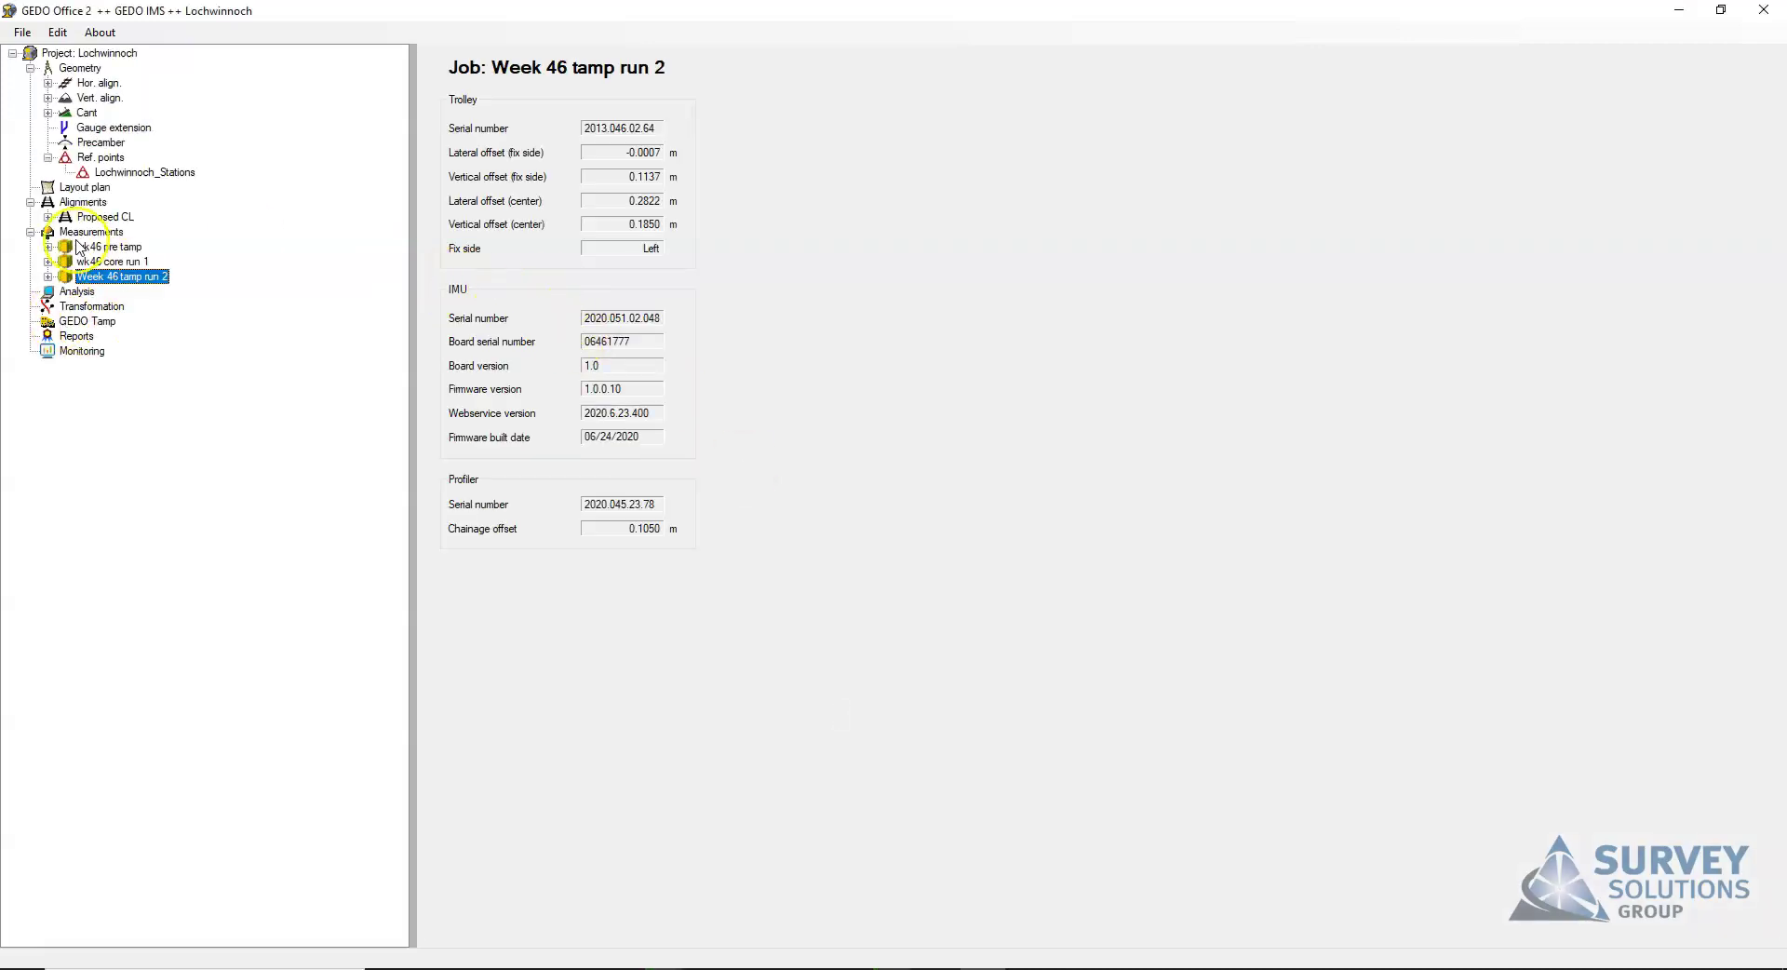
Create a new analysis named Datum.
left_click(83, 248)
right_click(77, 292)
left_click(122, 312)
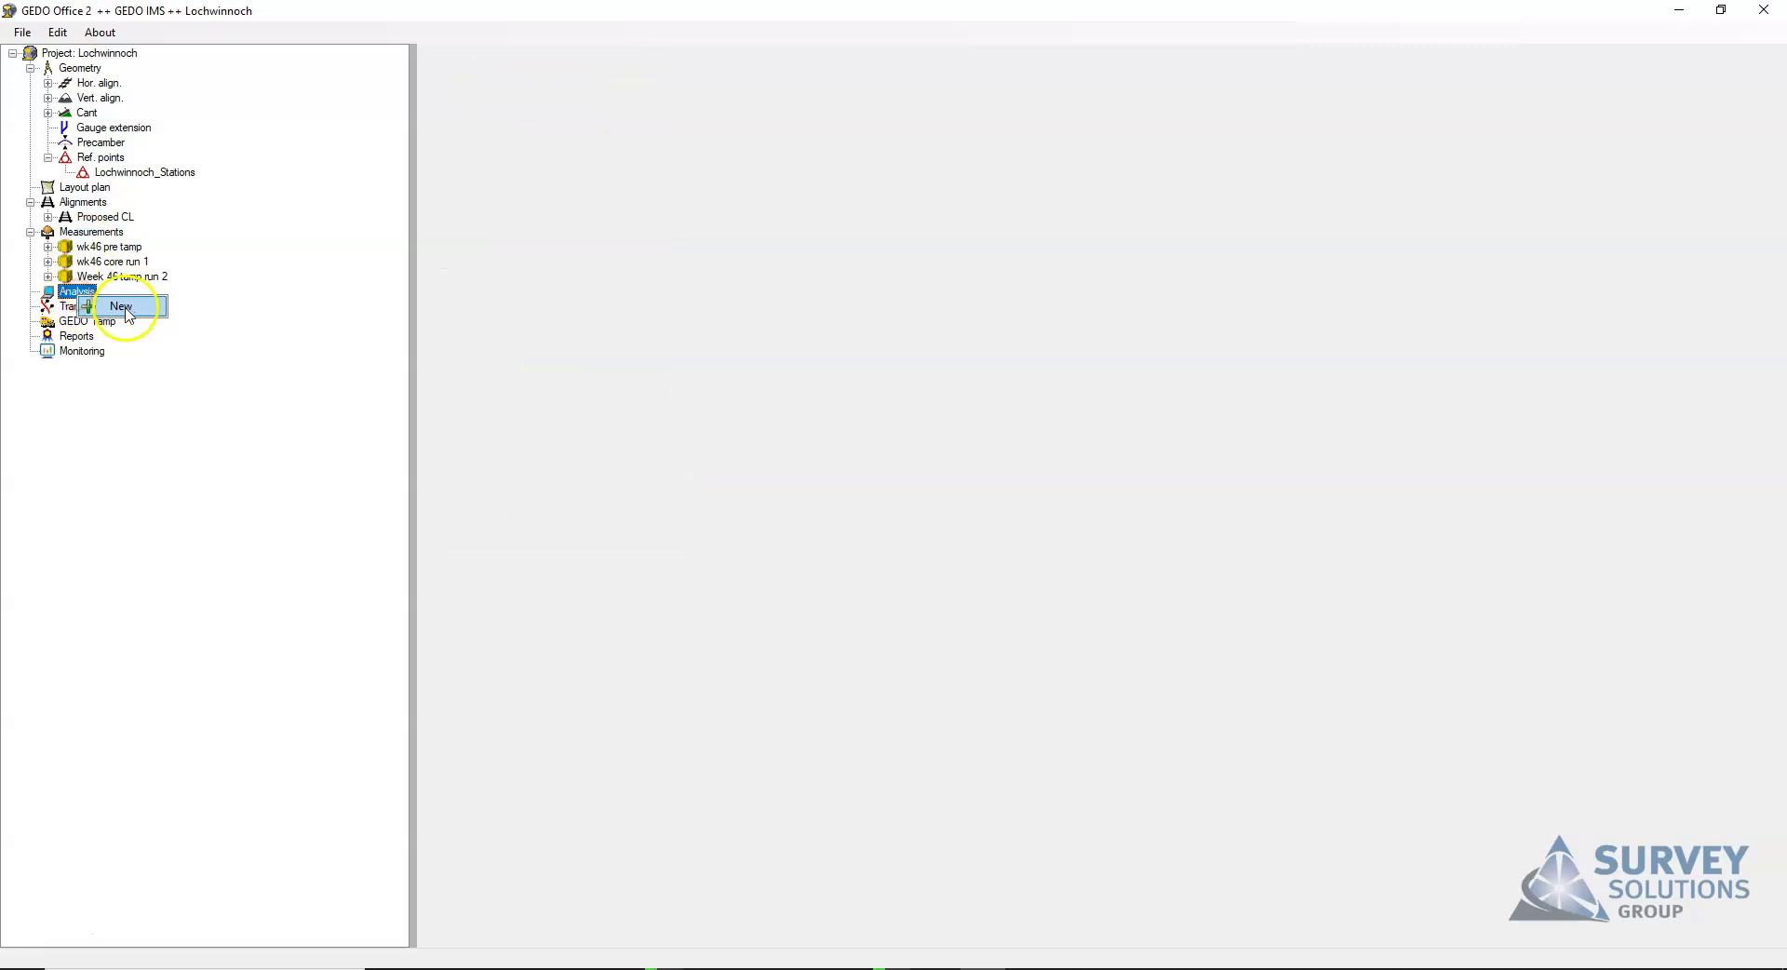
left_click(791, 475)
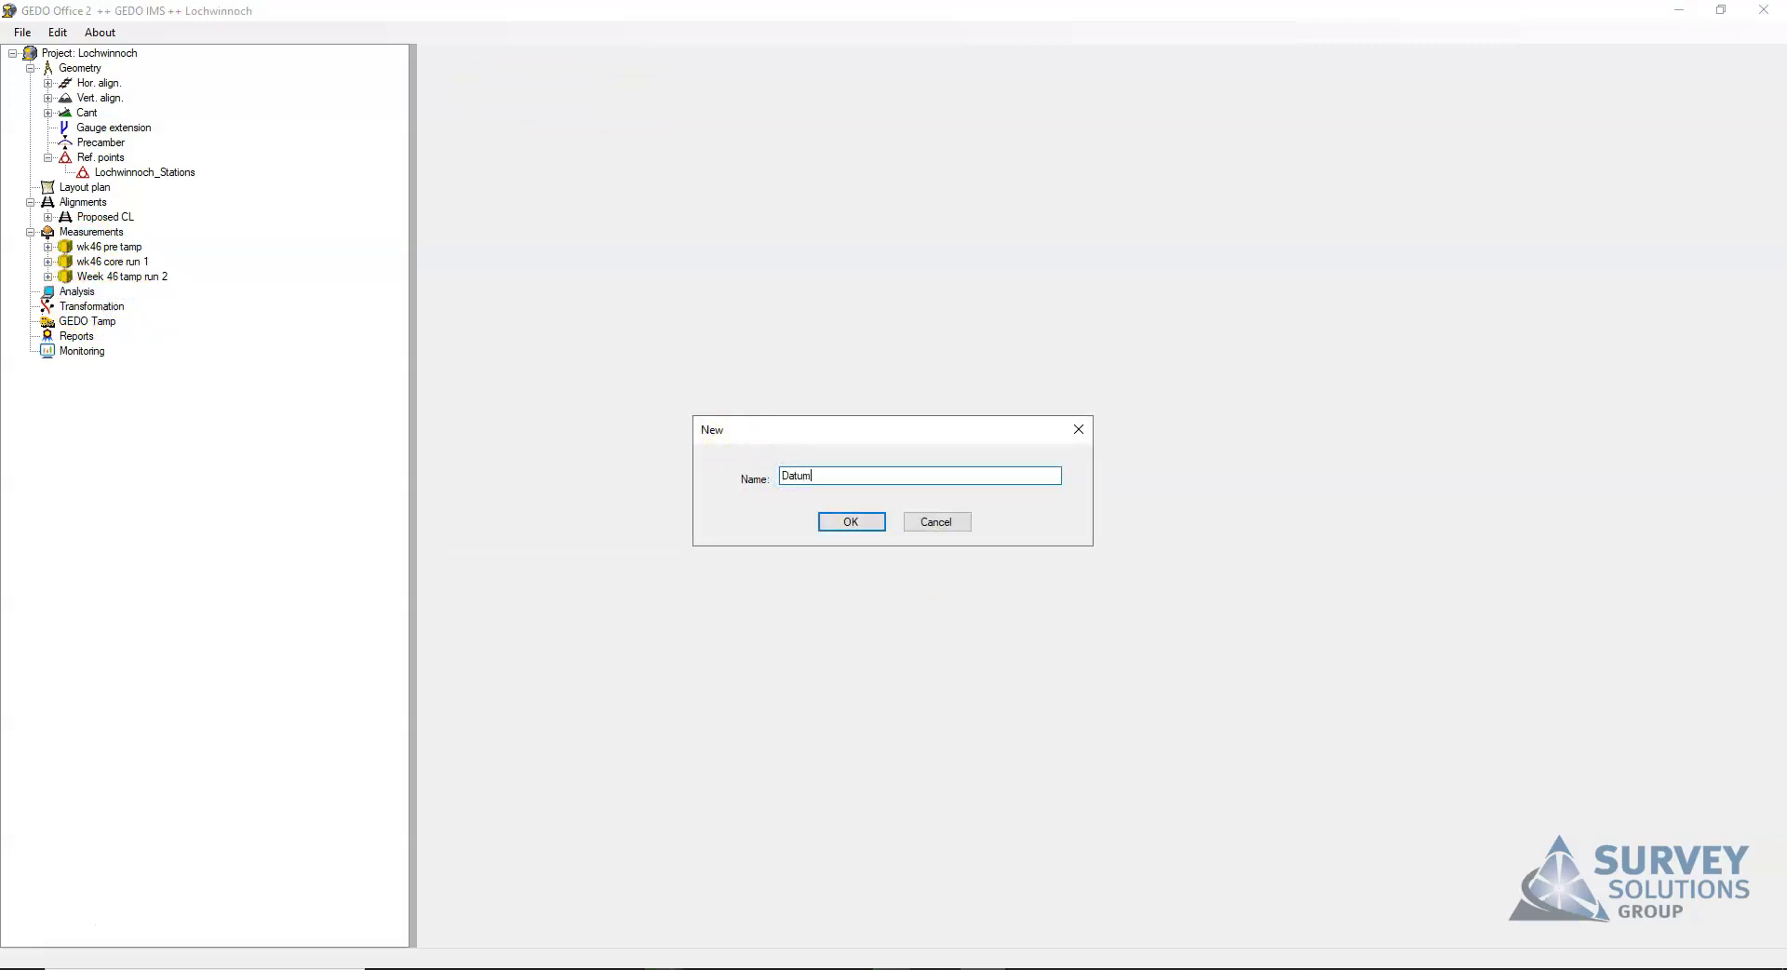
left_click(851, 521)
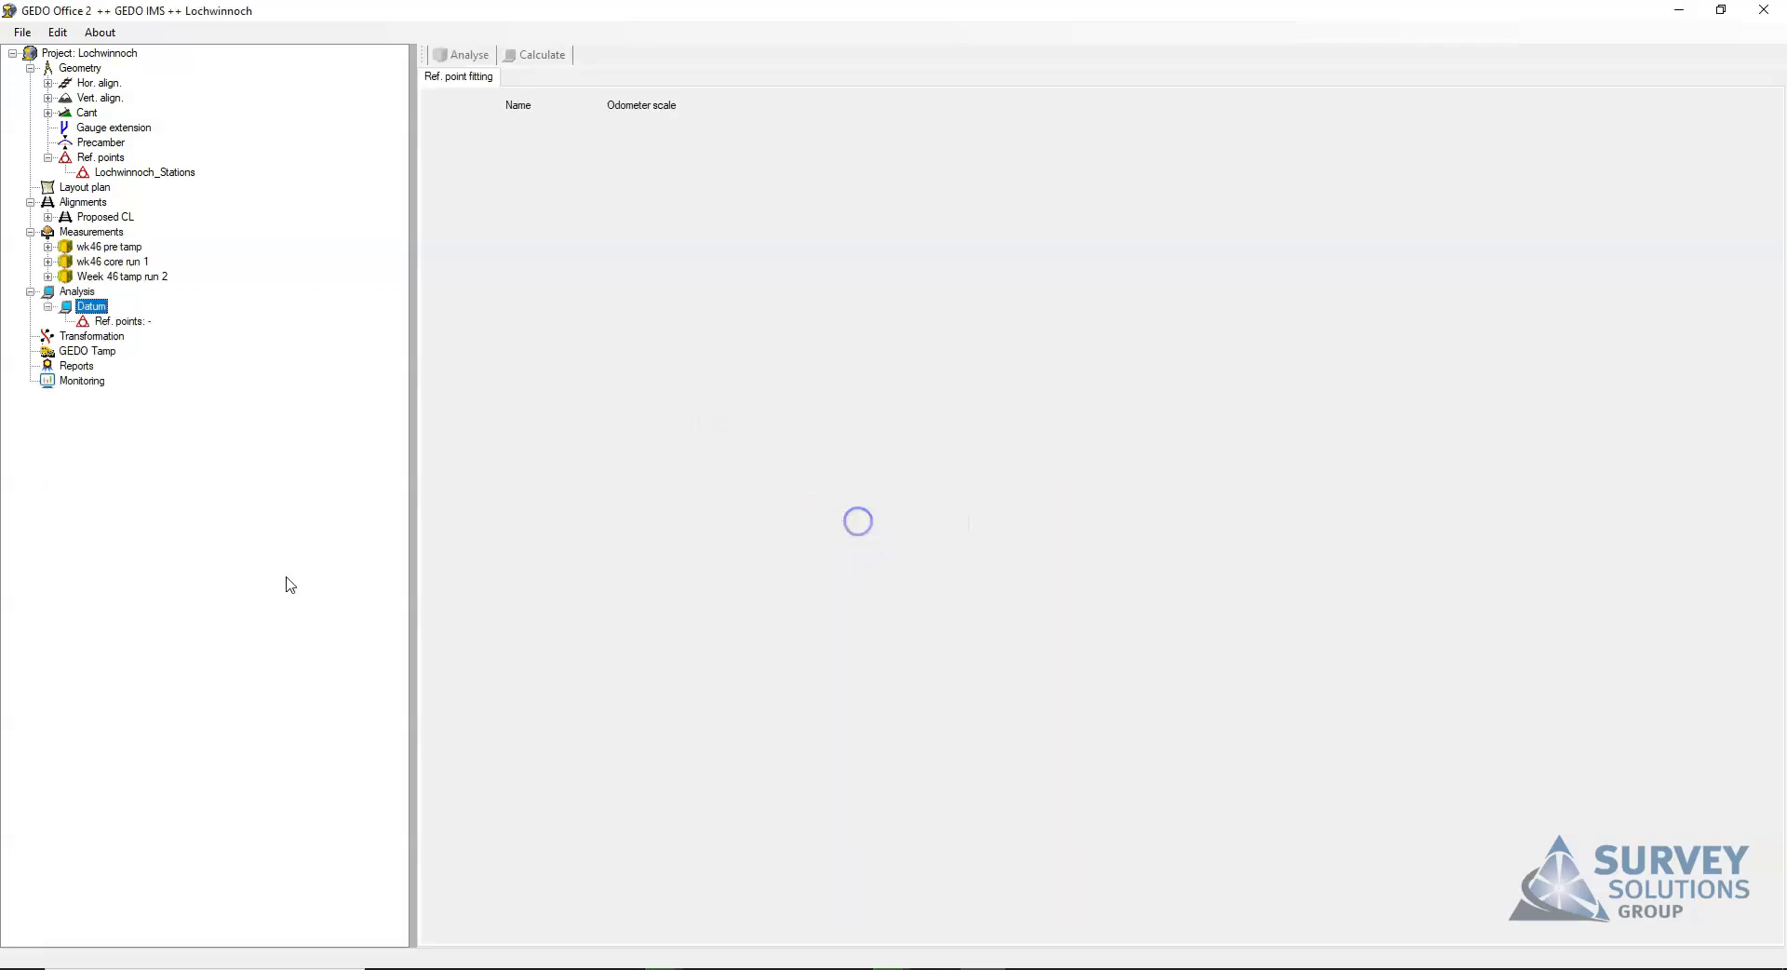
Create two more analyses named 01/01/2022 and 02/01/2022.
right_click(86, 305)
left_click(121, 308)
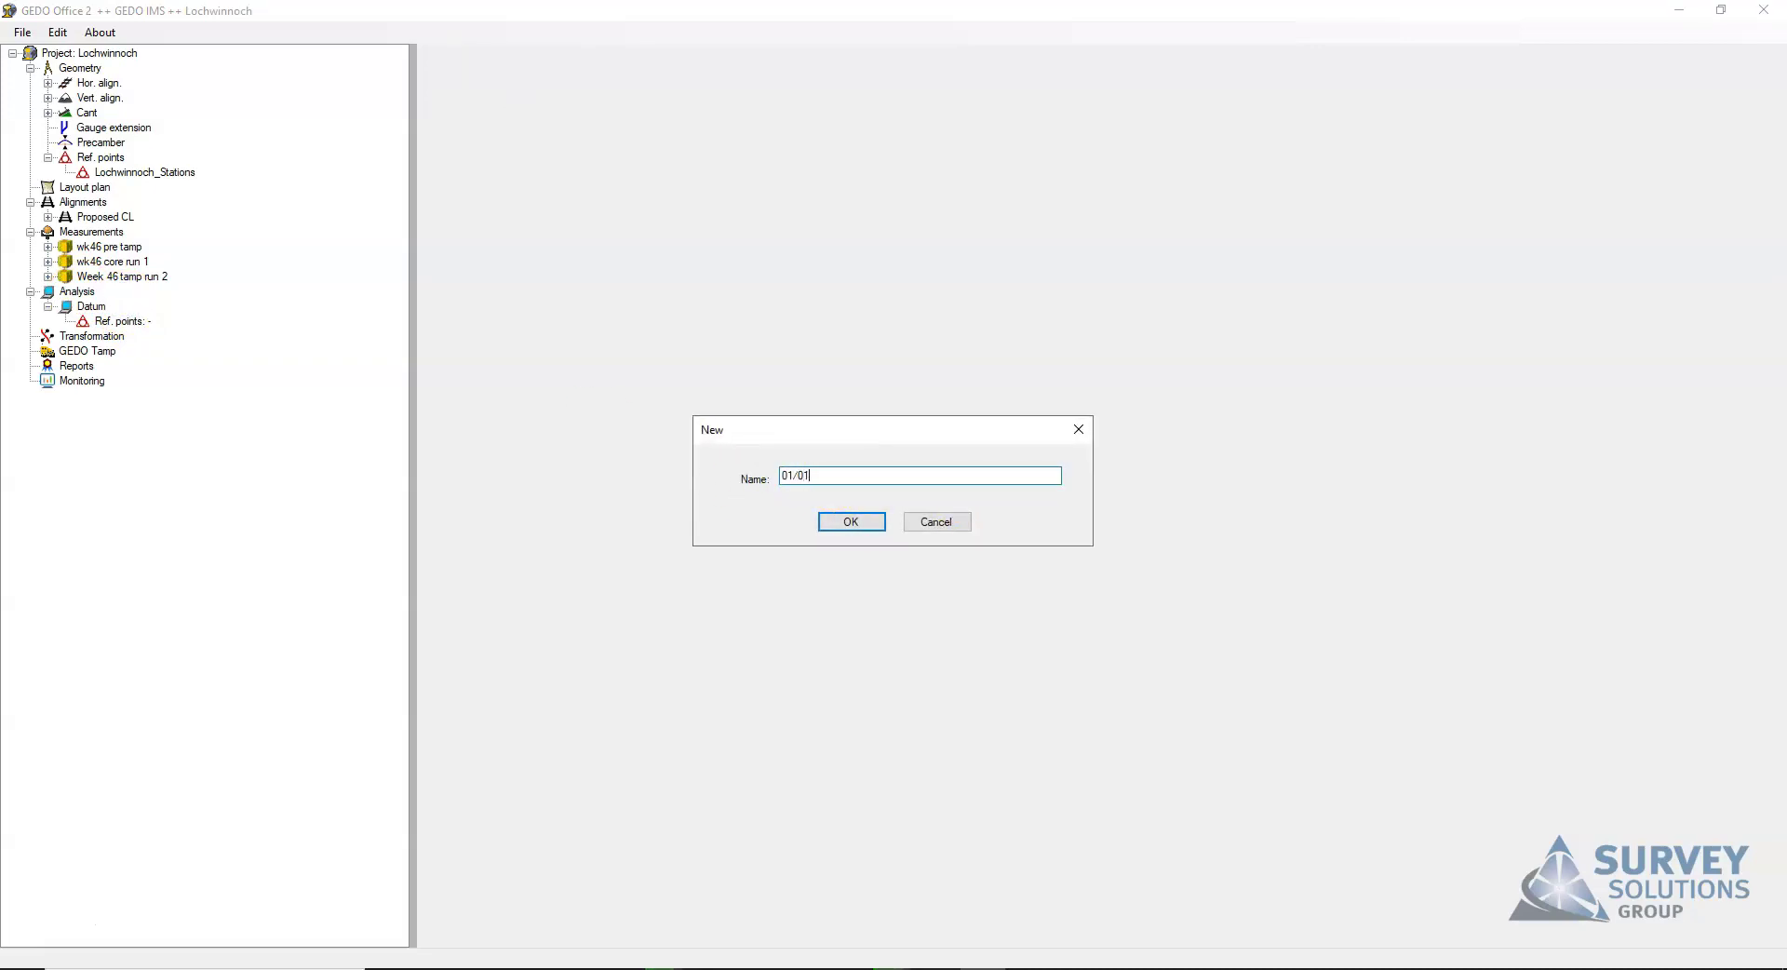
left_click(850, 521)
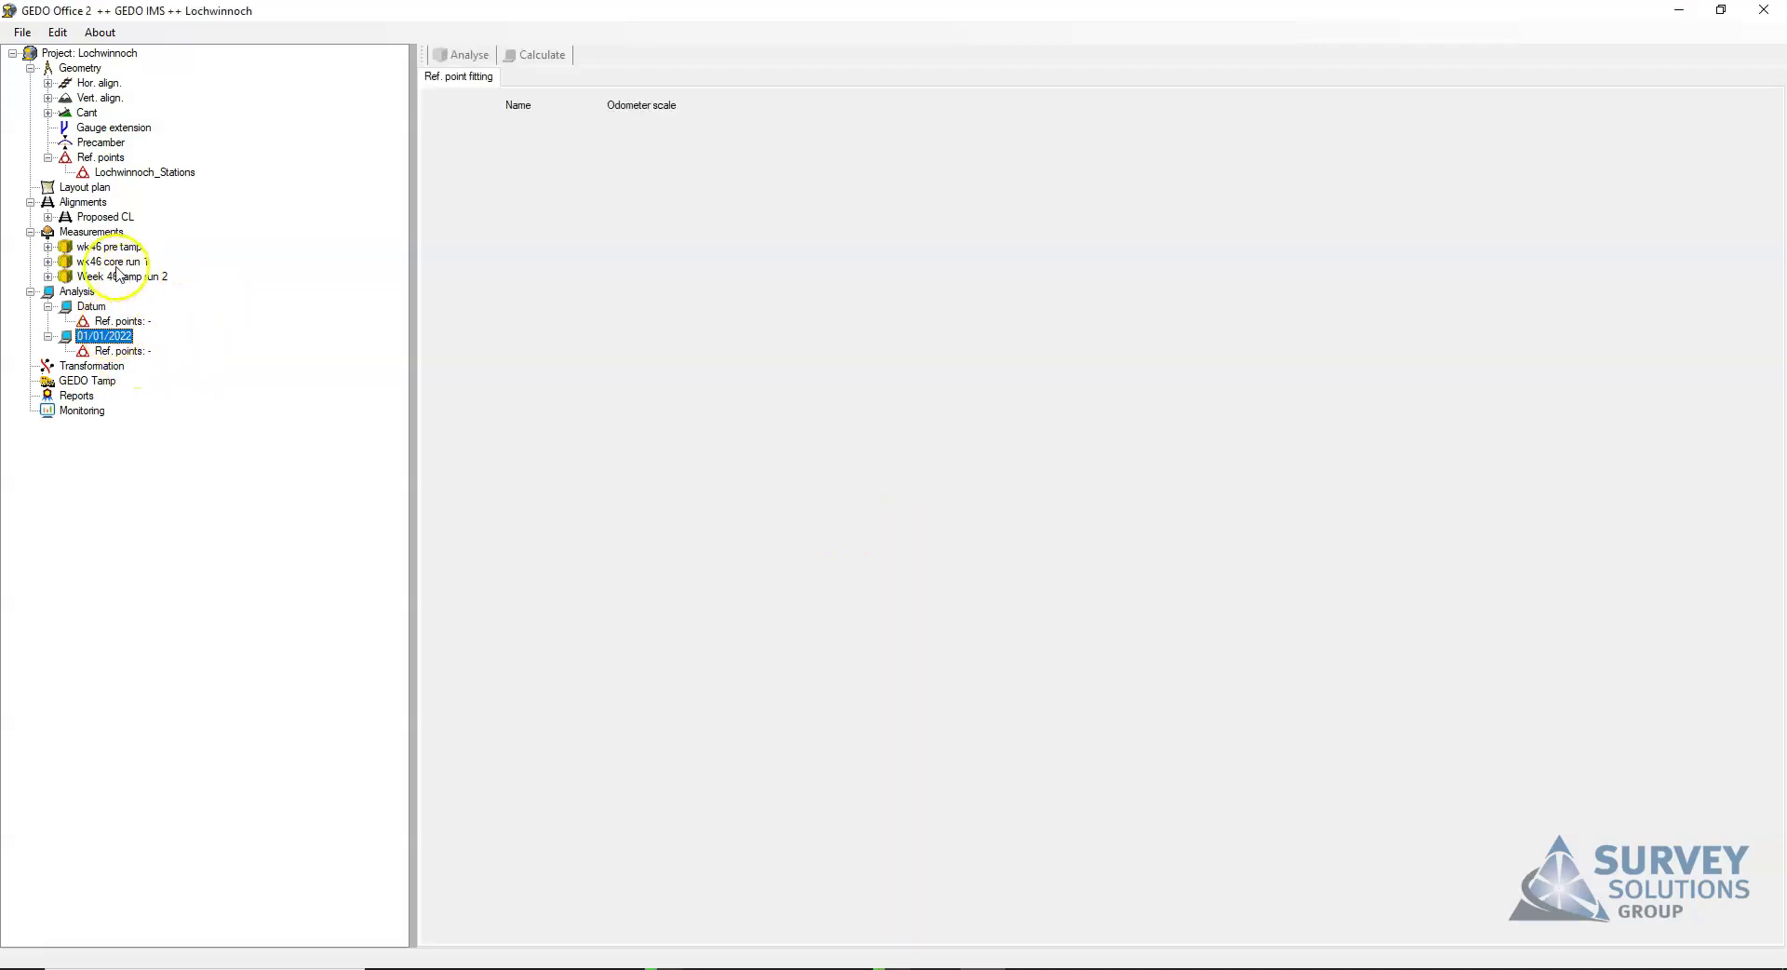
right_click(77, 292)
left_click(112, 293)
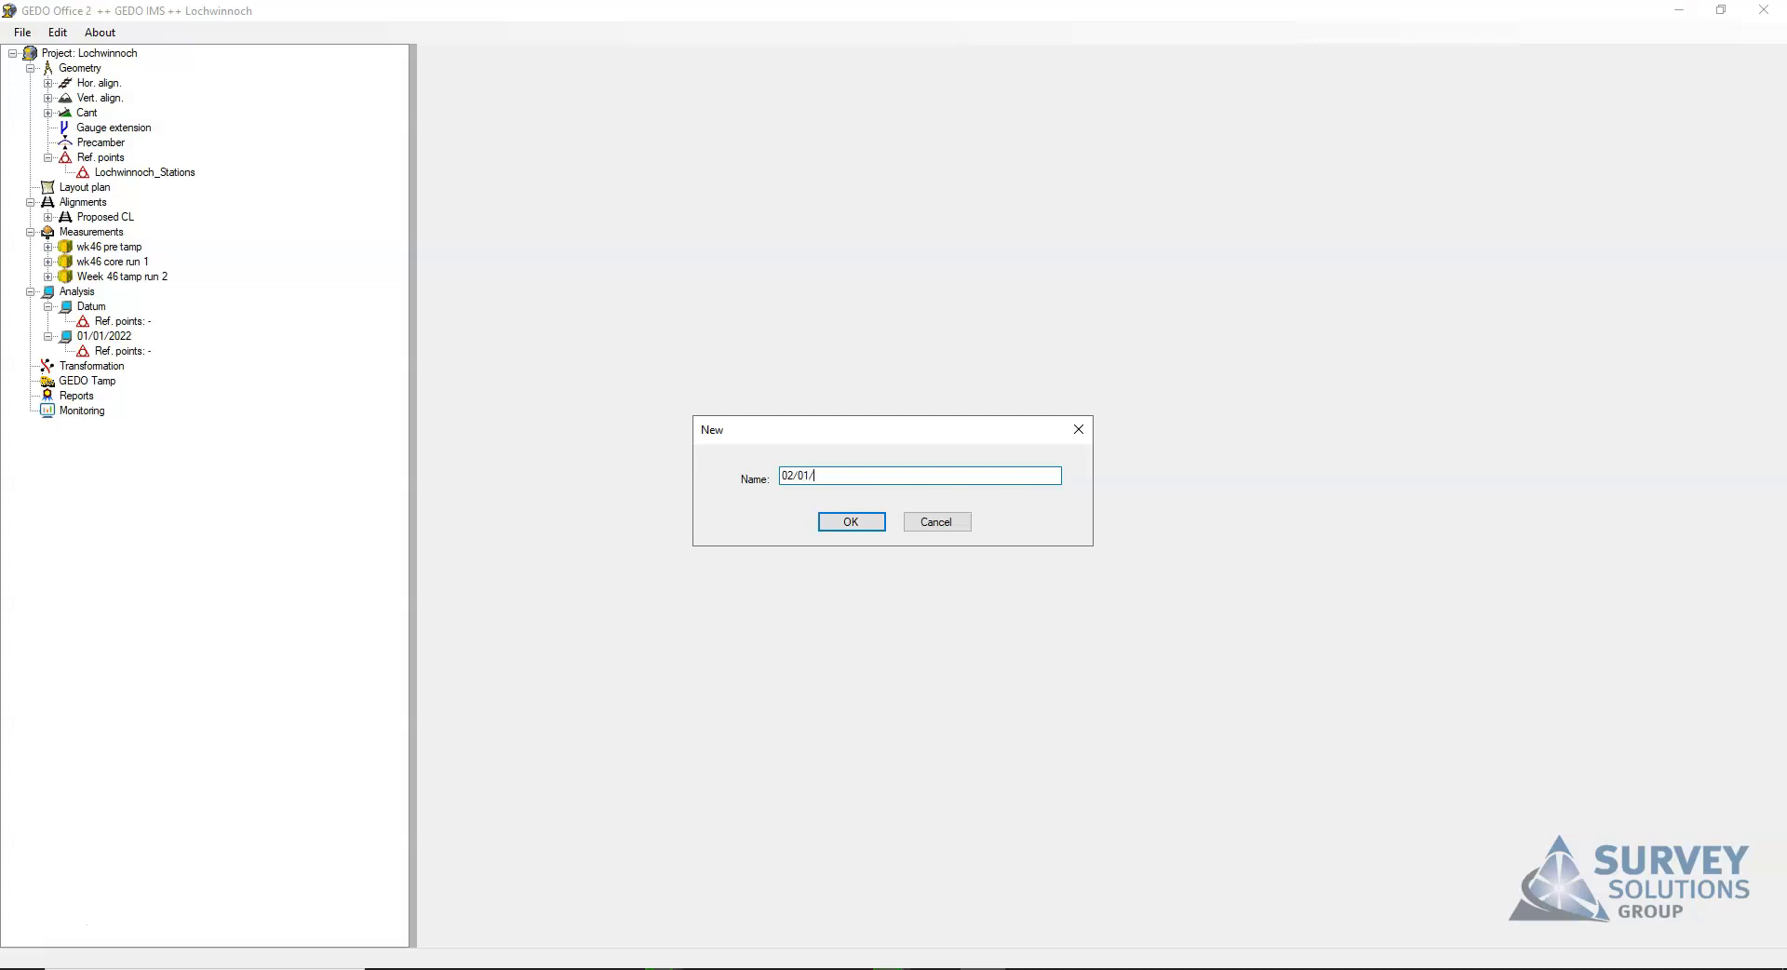
left_click(857, 521)
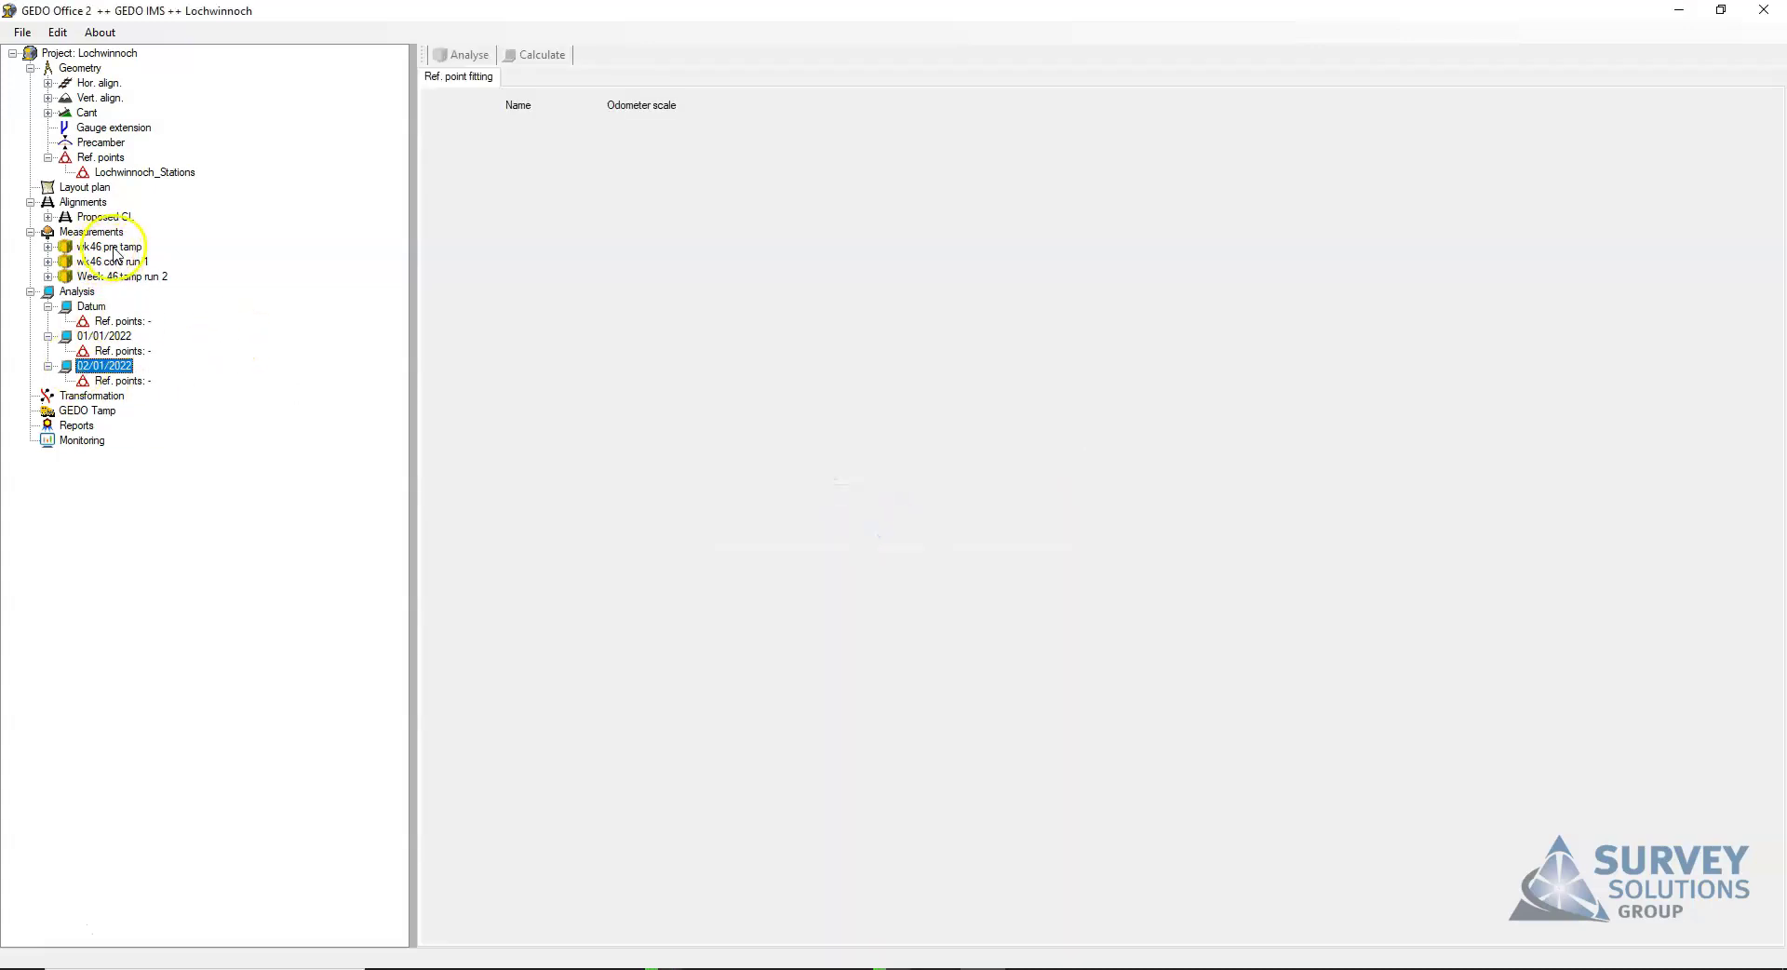
Assign the wk46 pre tamp job to the Datum analysis, analyse and calculate it, and view its merge results.
left_click_drag(109, 247, 121, 313)
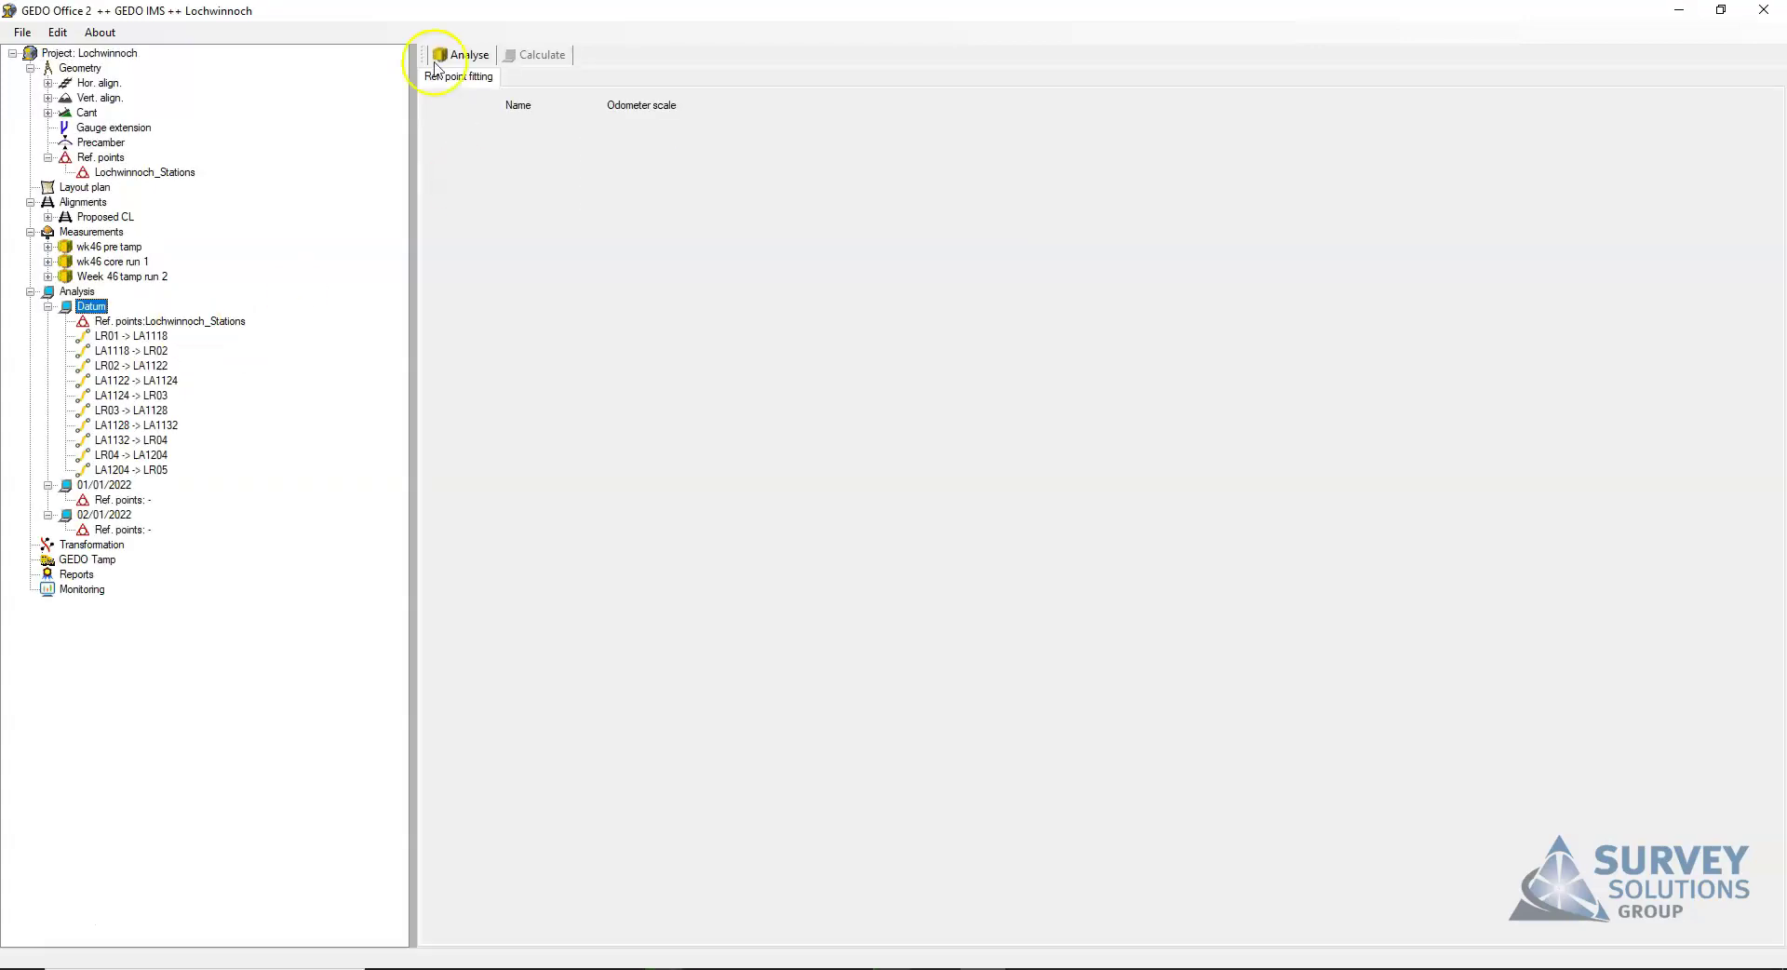
left_click(463, 54)
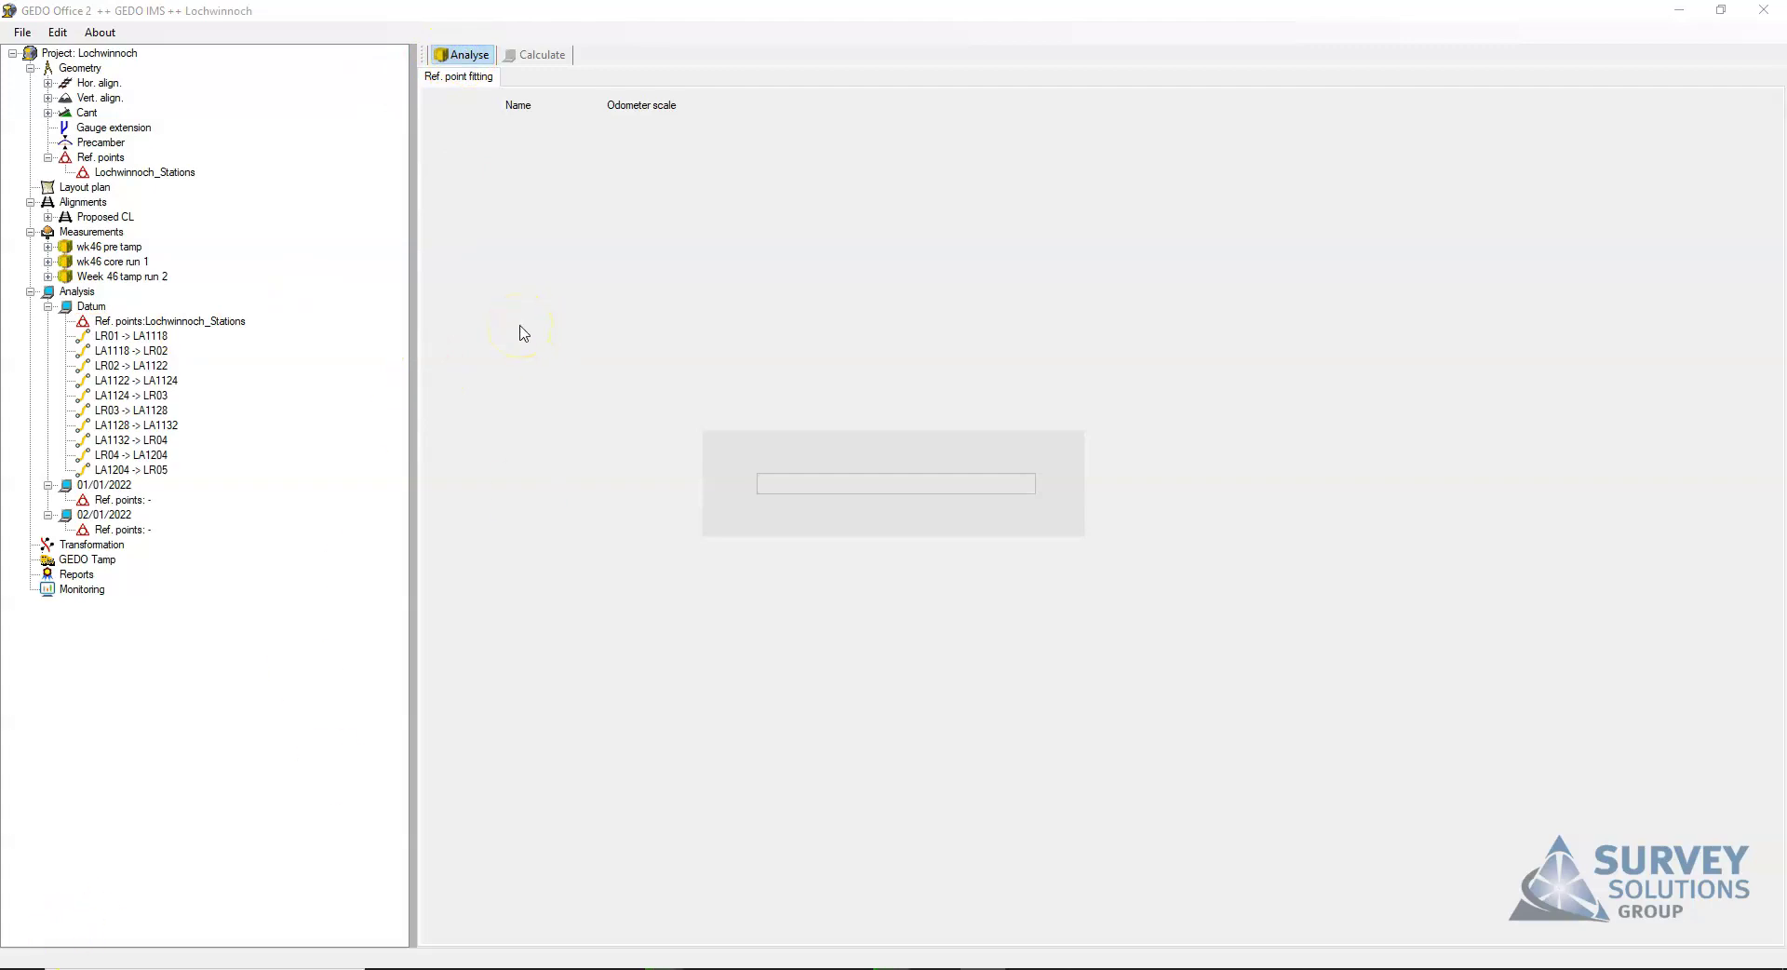
left_click(551, 58)
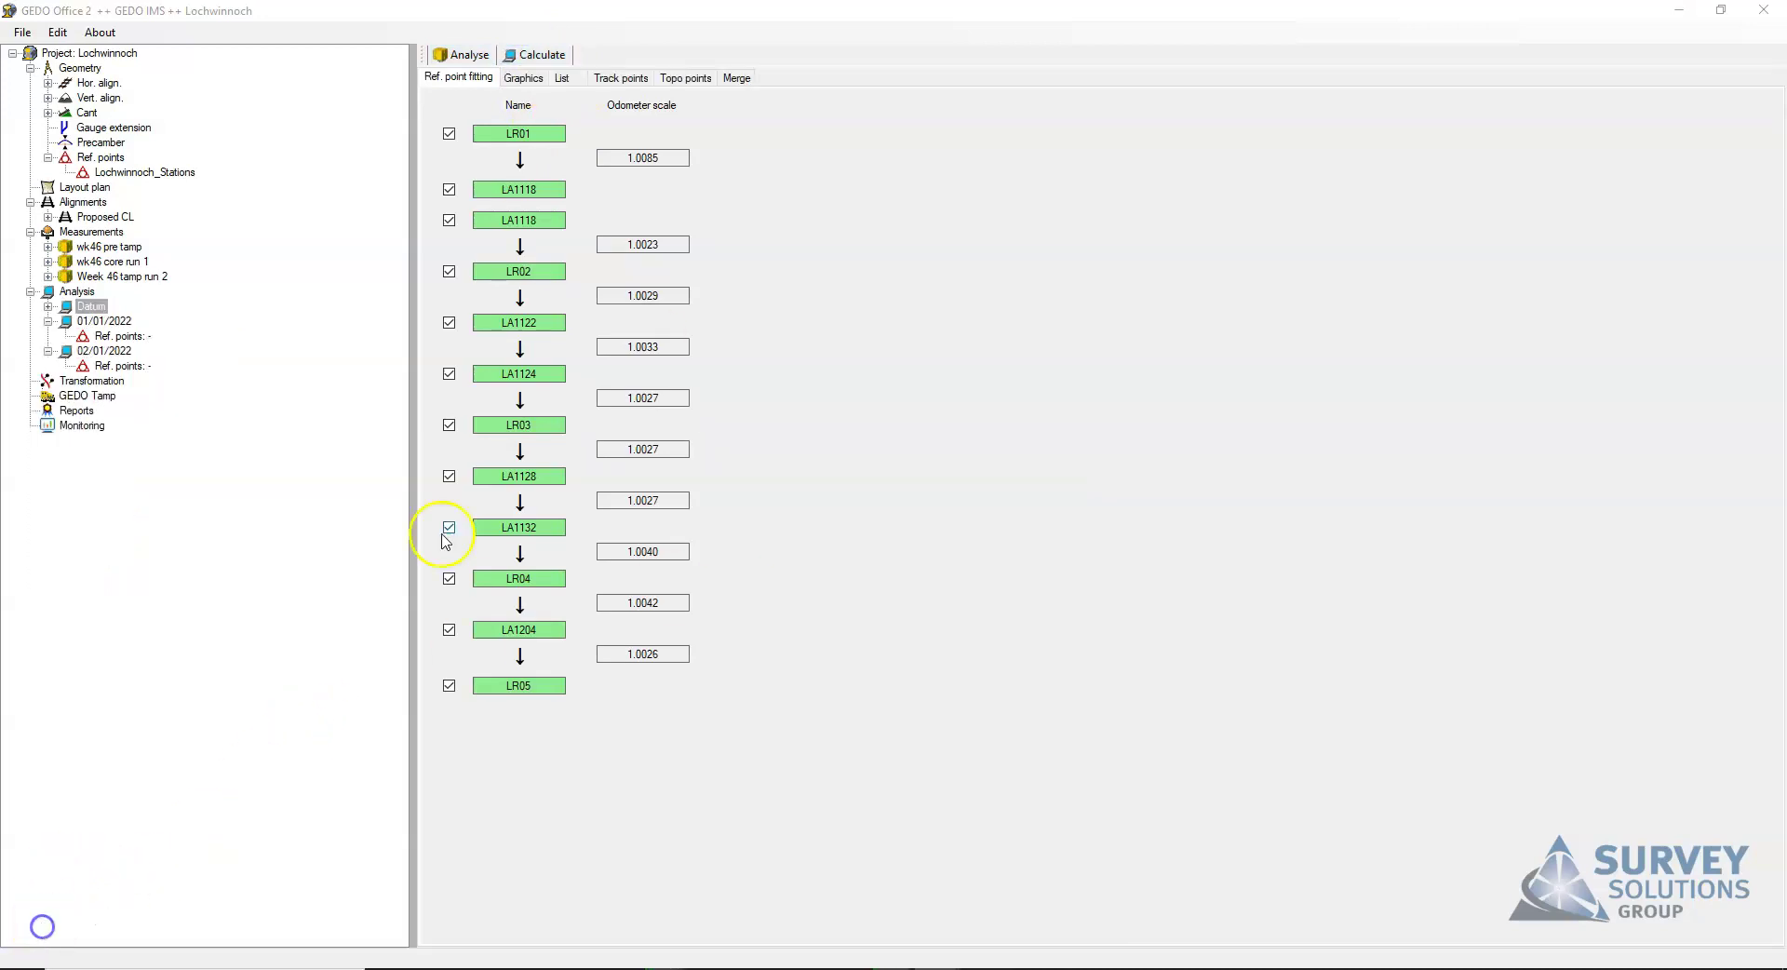
left_click(736, 78)
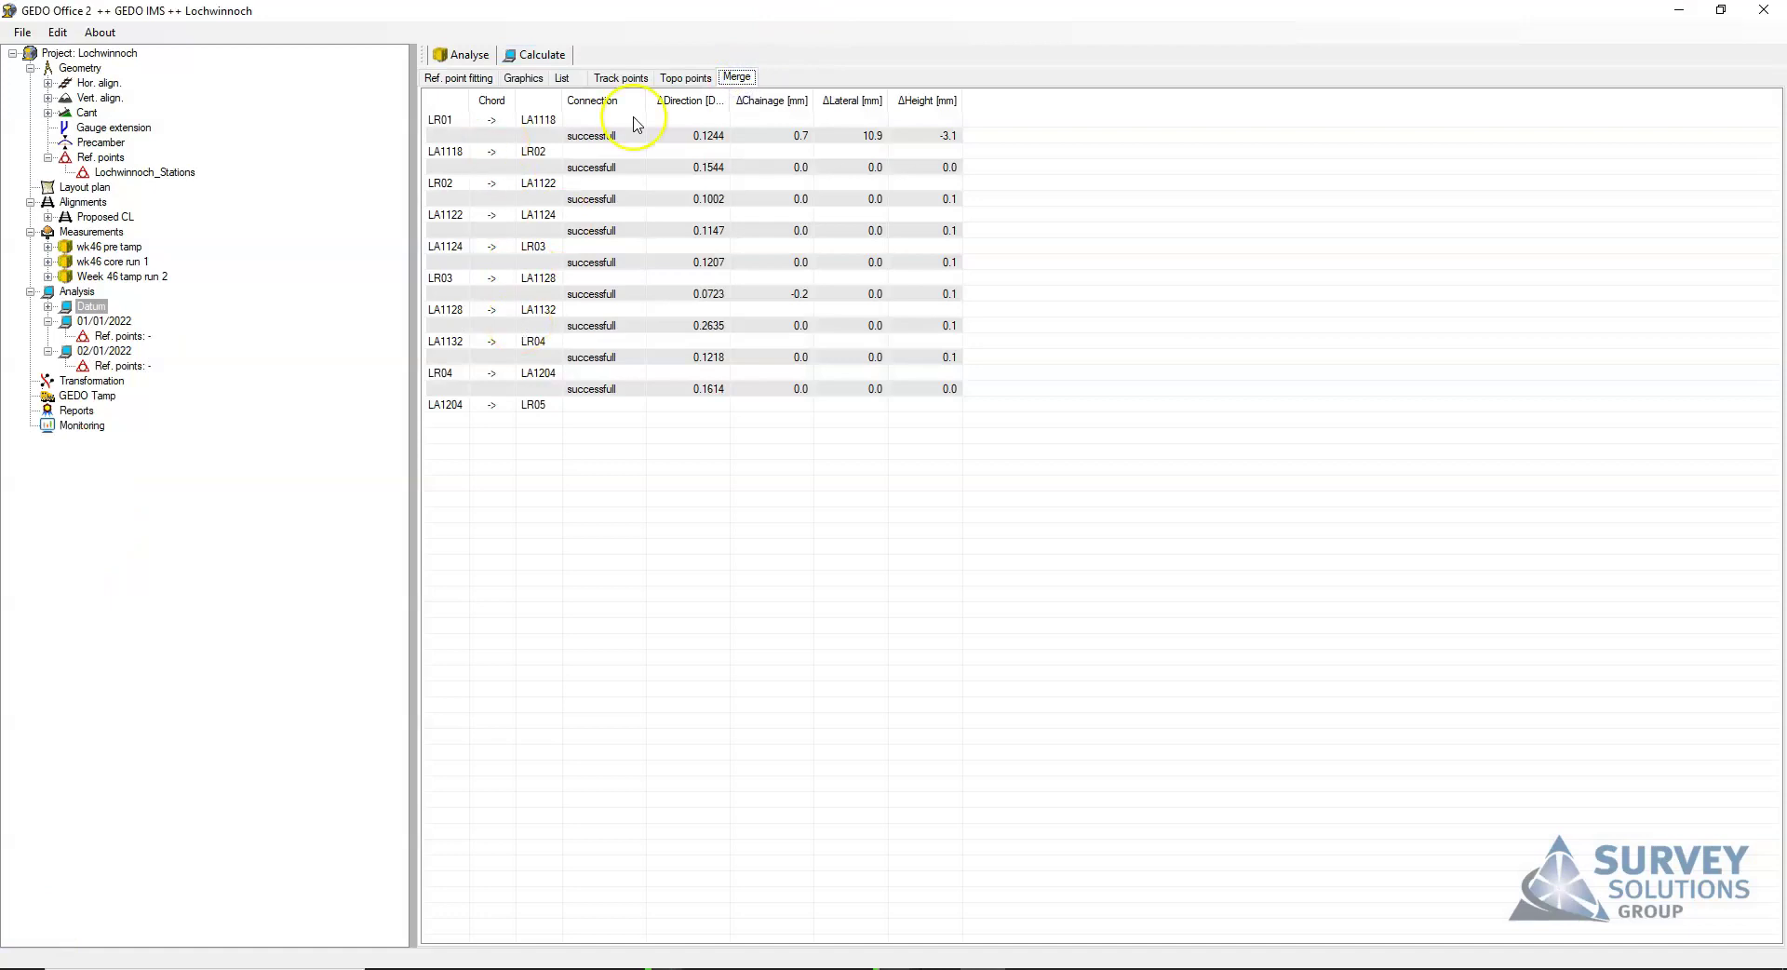
Assign the wk46 core run 1 job to the 01/01/2022 analysis, and run both the 01/01/2022 and 02/01/2022 analyses.
left_click(133, 264)
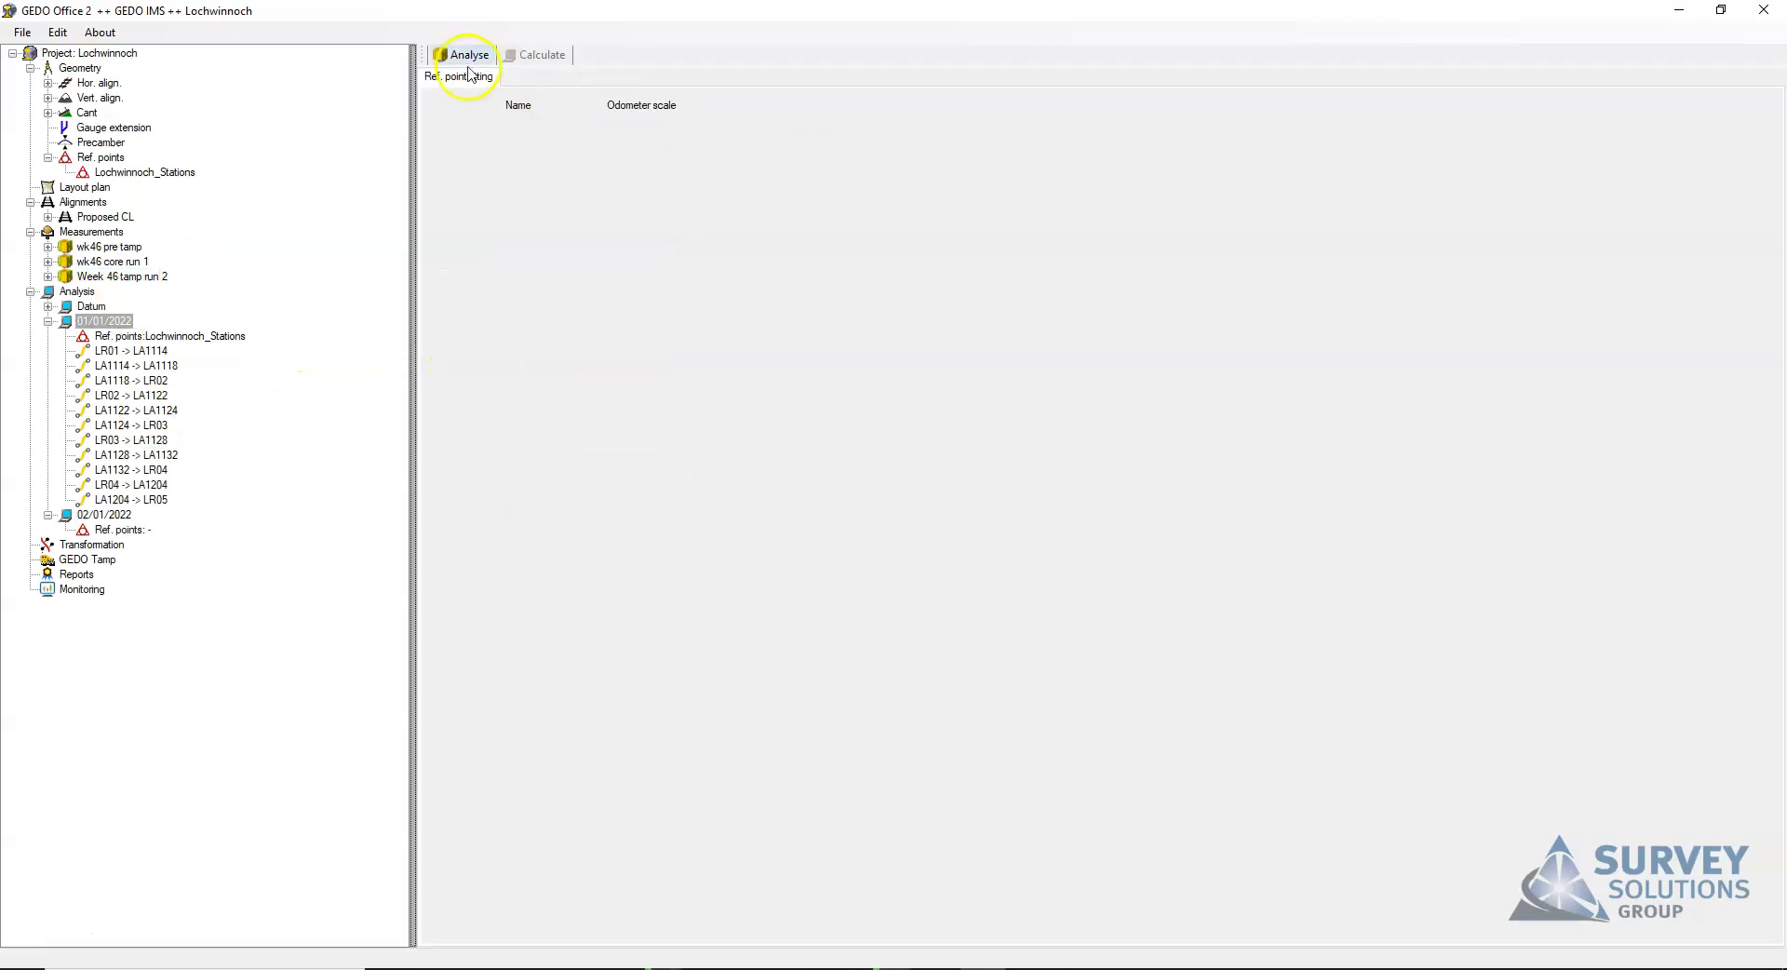
left_click(482, 62)
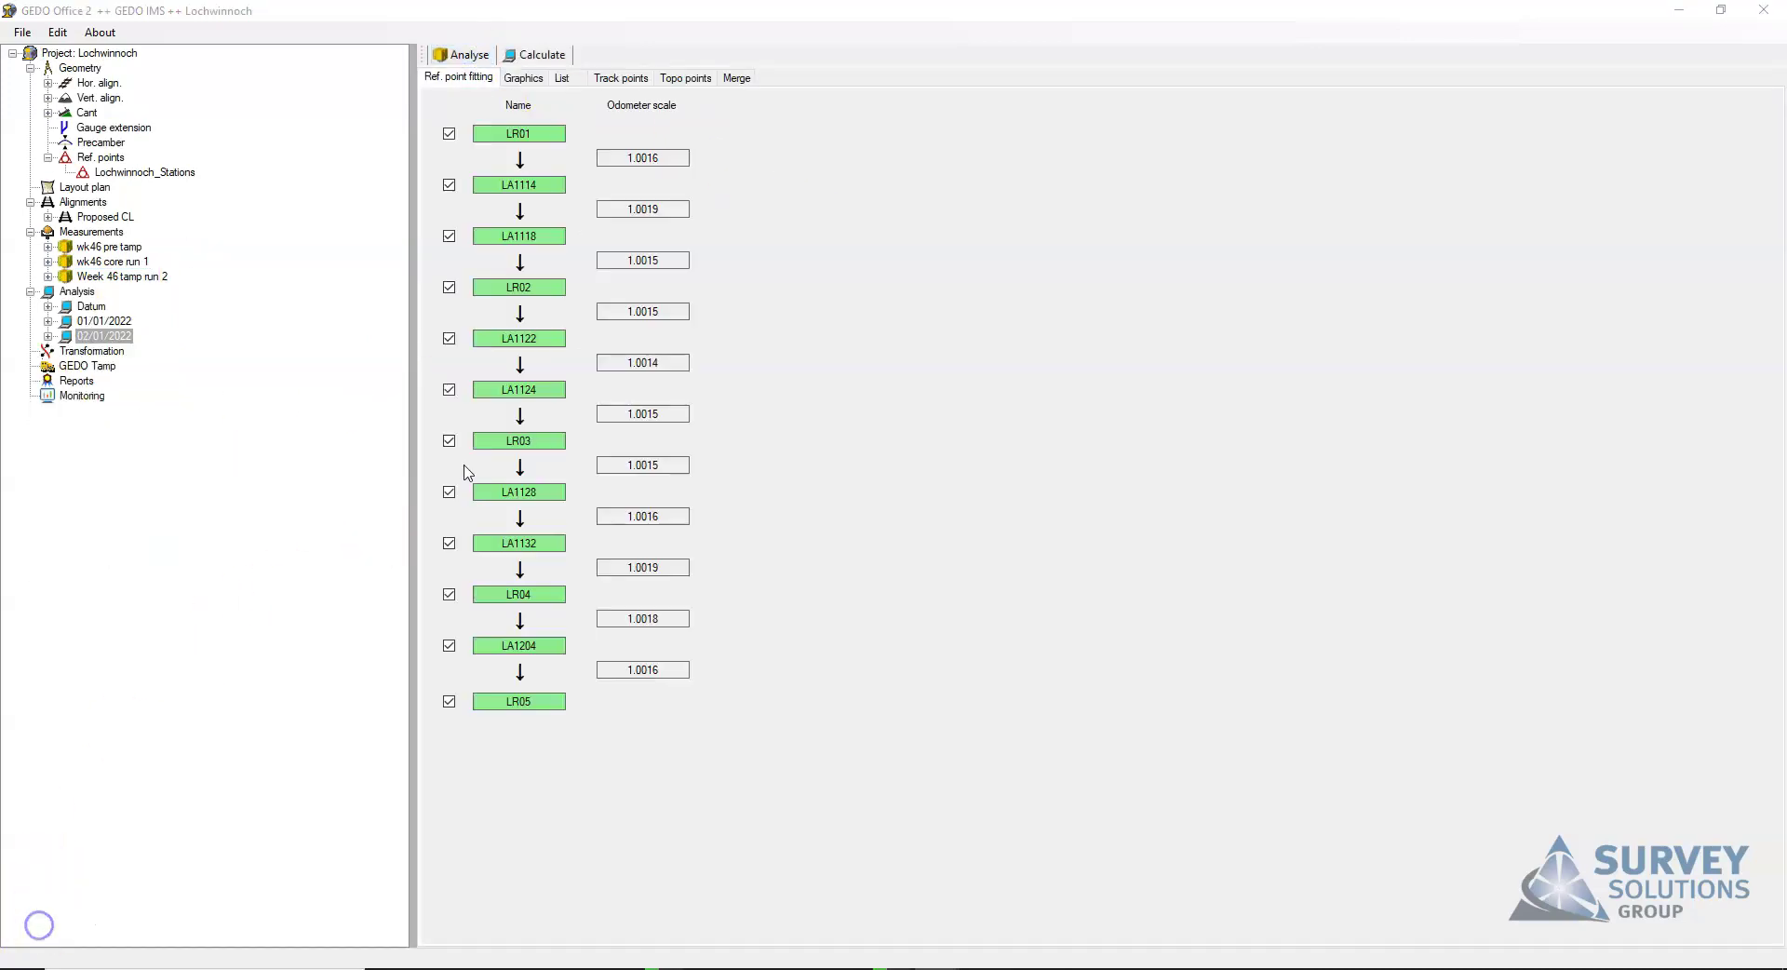
Create a new monitoring entry named Down Line.
left_click(88, 397)
right_click(90, 400)
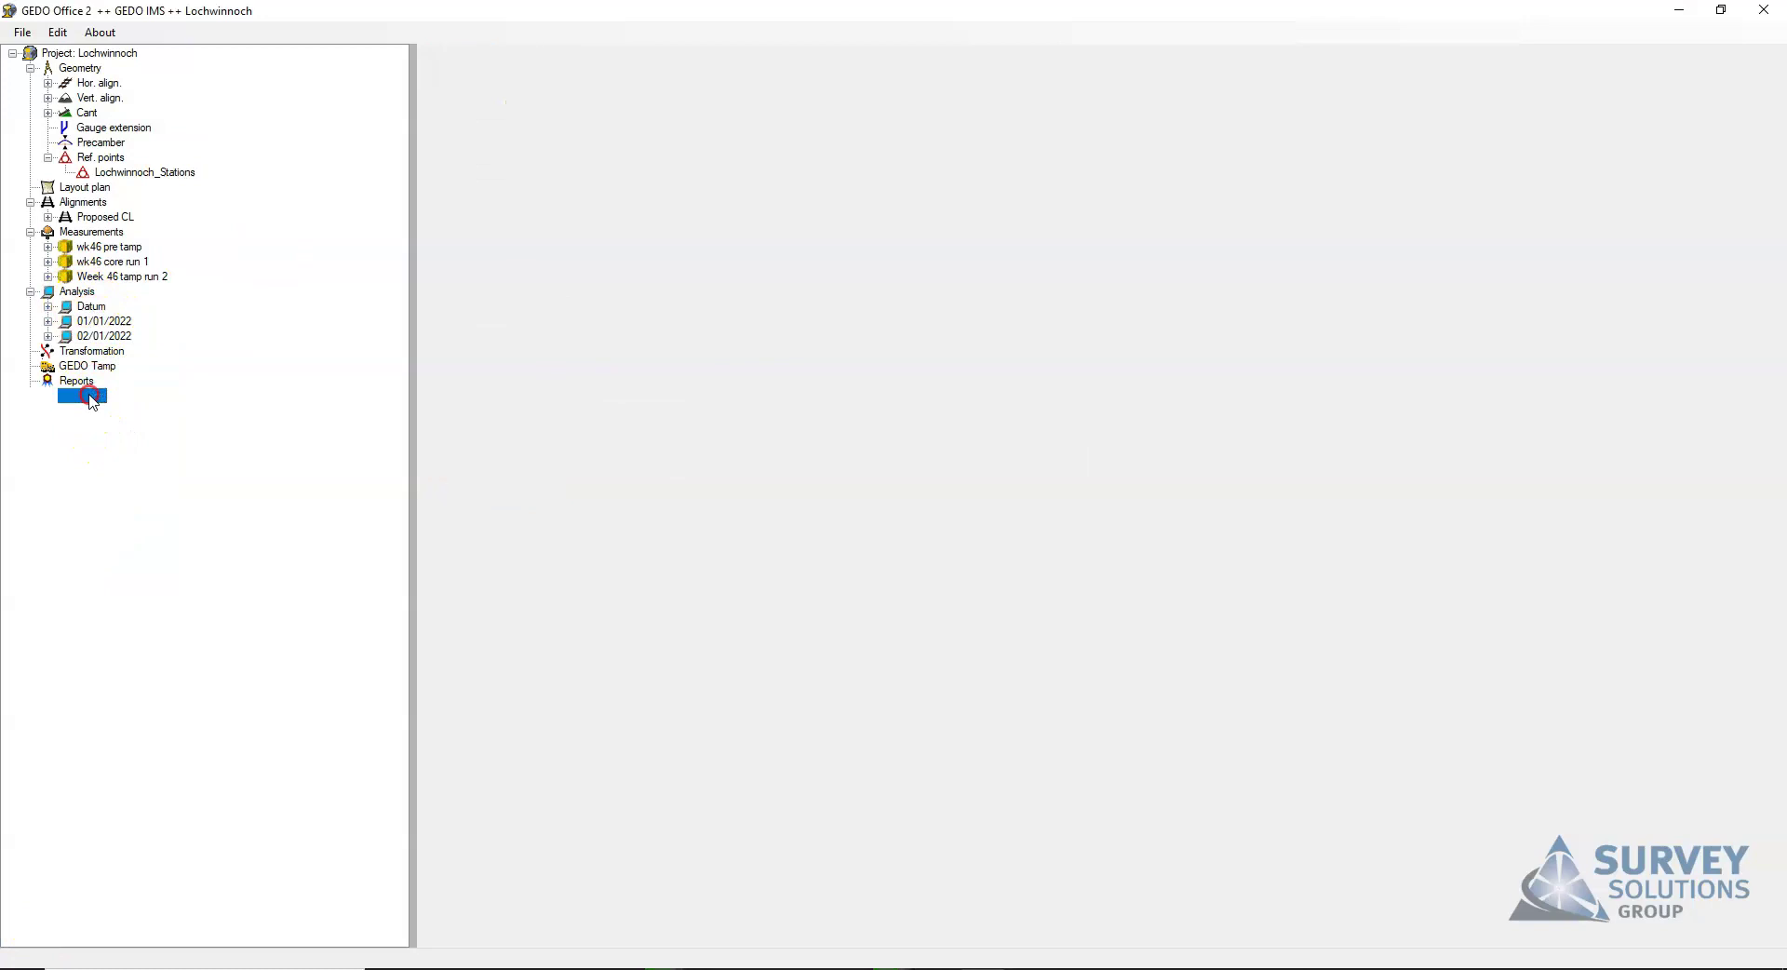
left_click(131, 411)
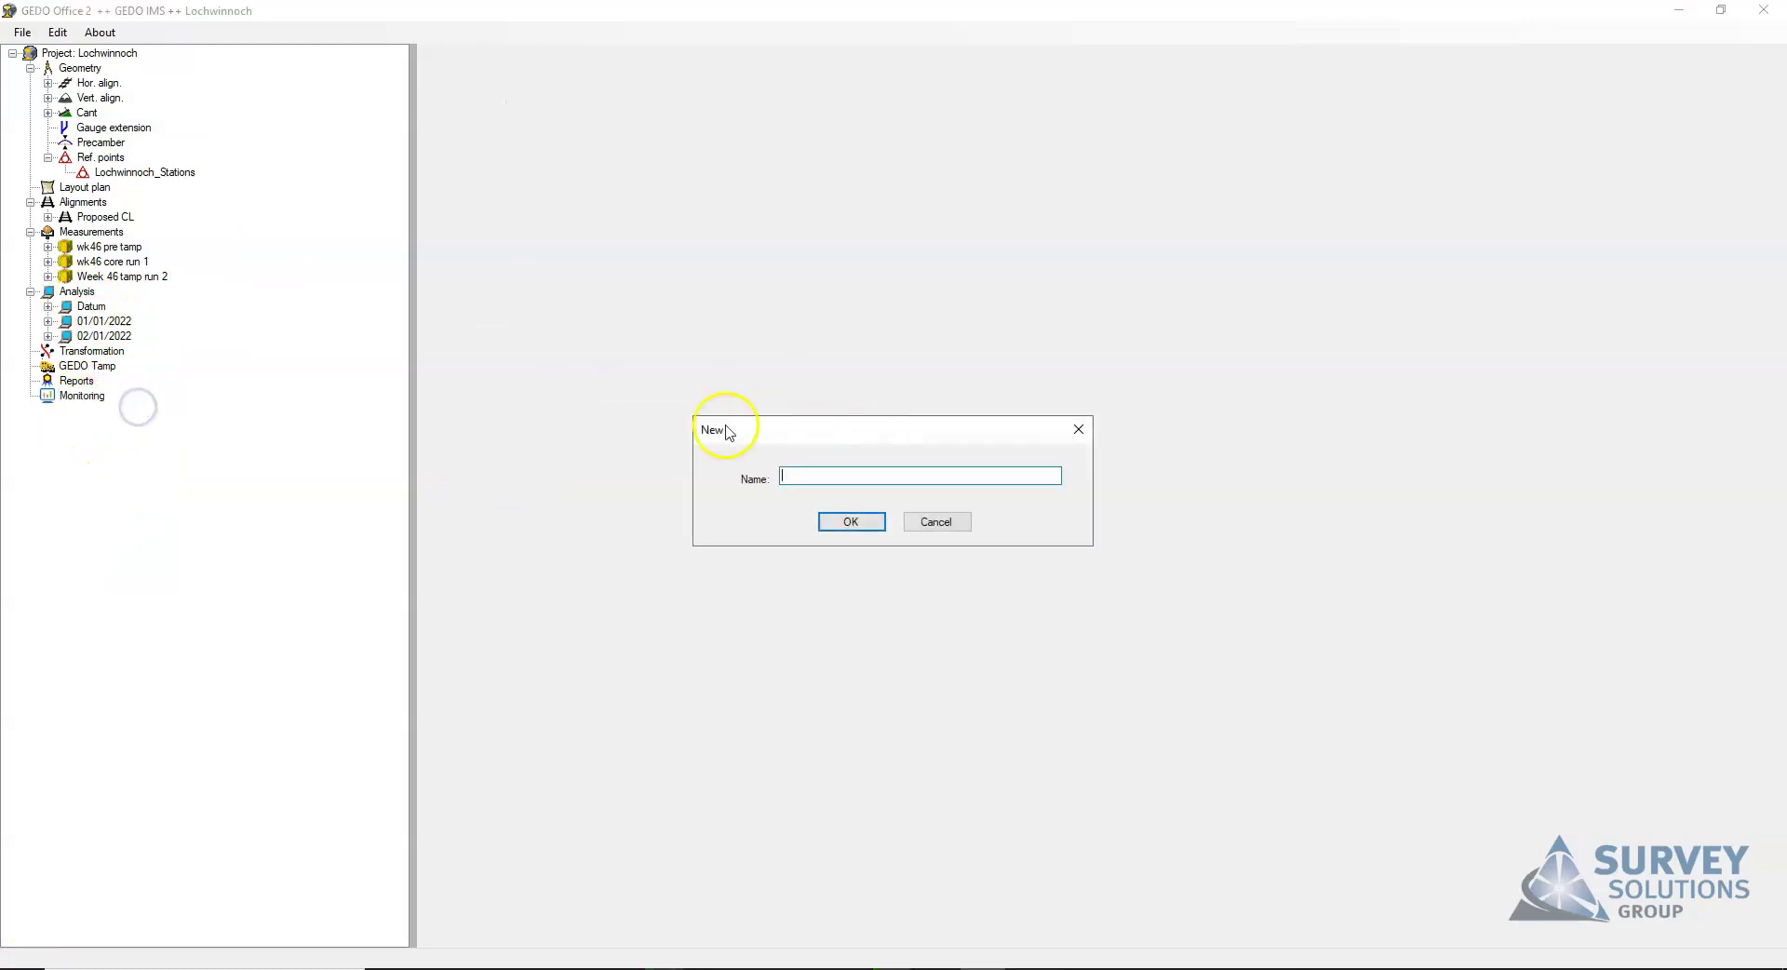
left_click_drag(806, 441, 850, 404)
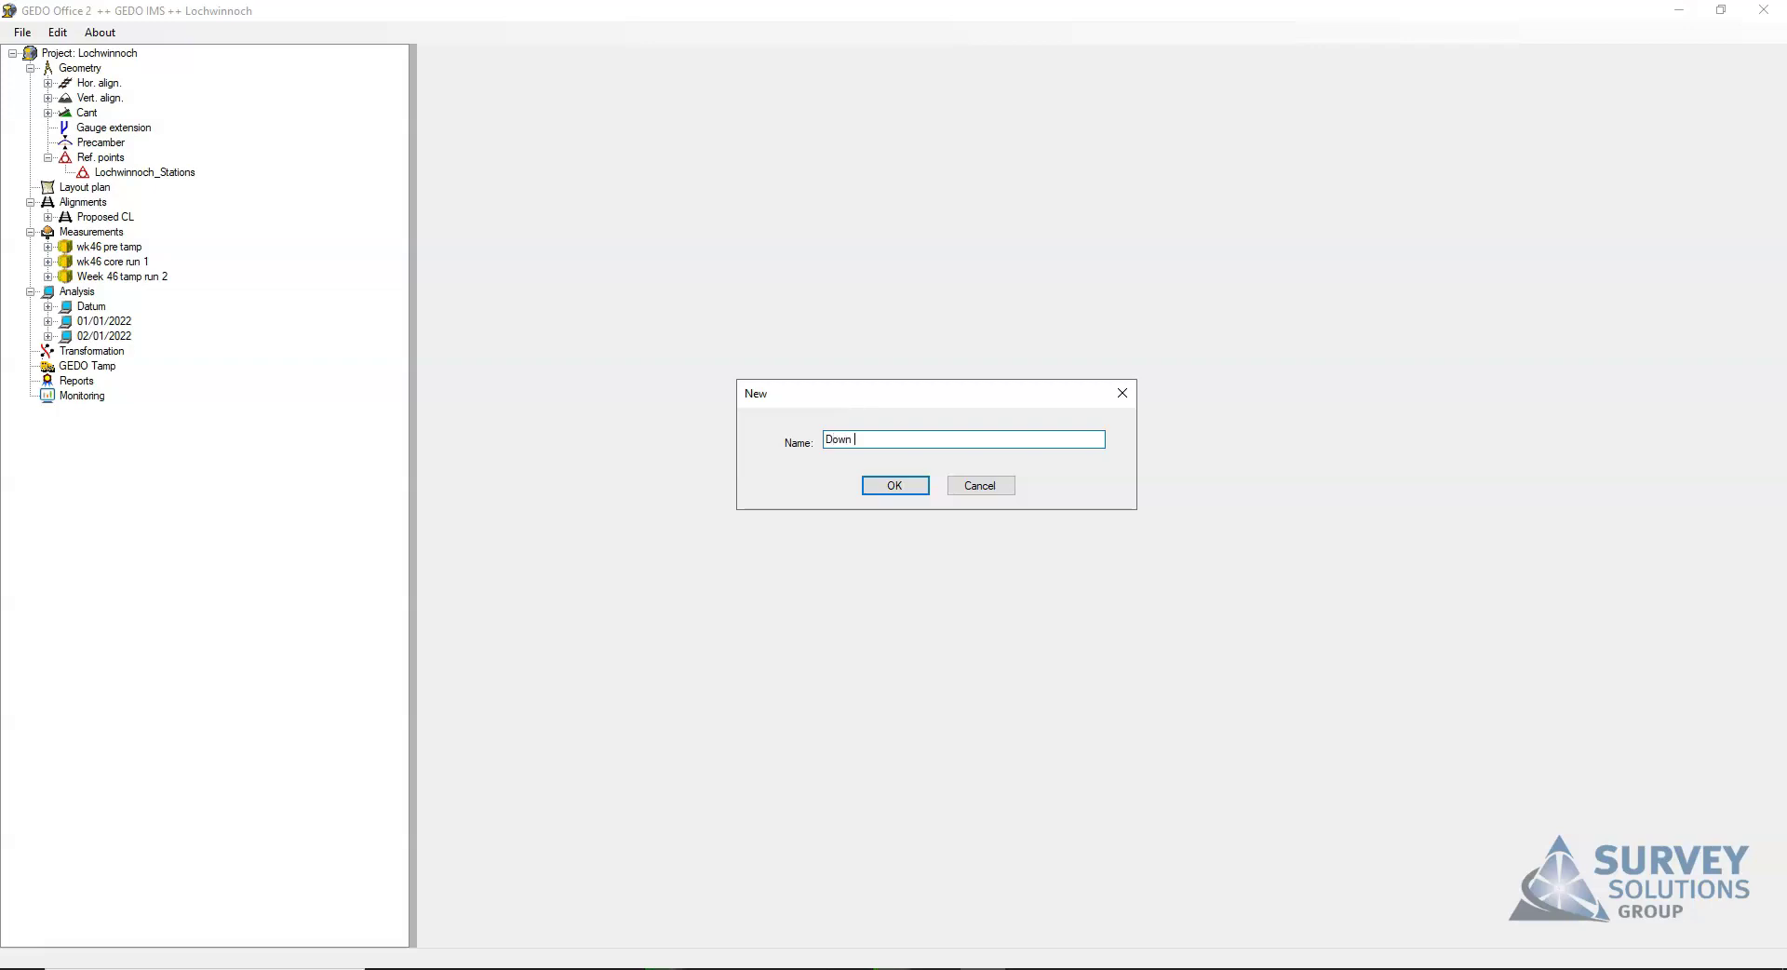
left_click(896, 487)
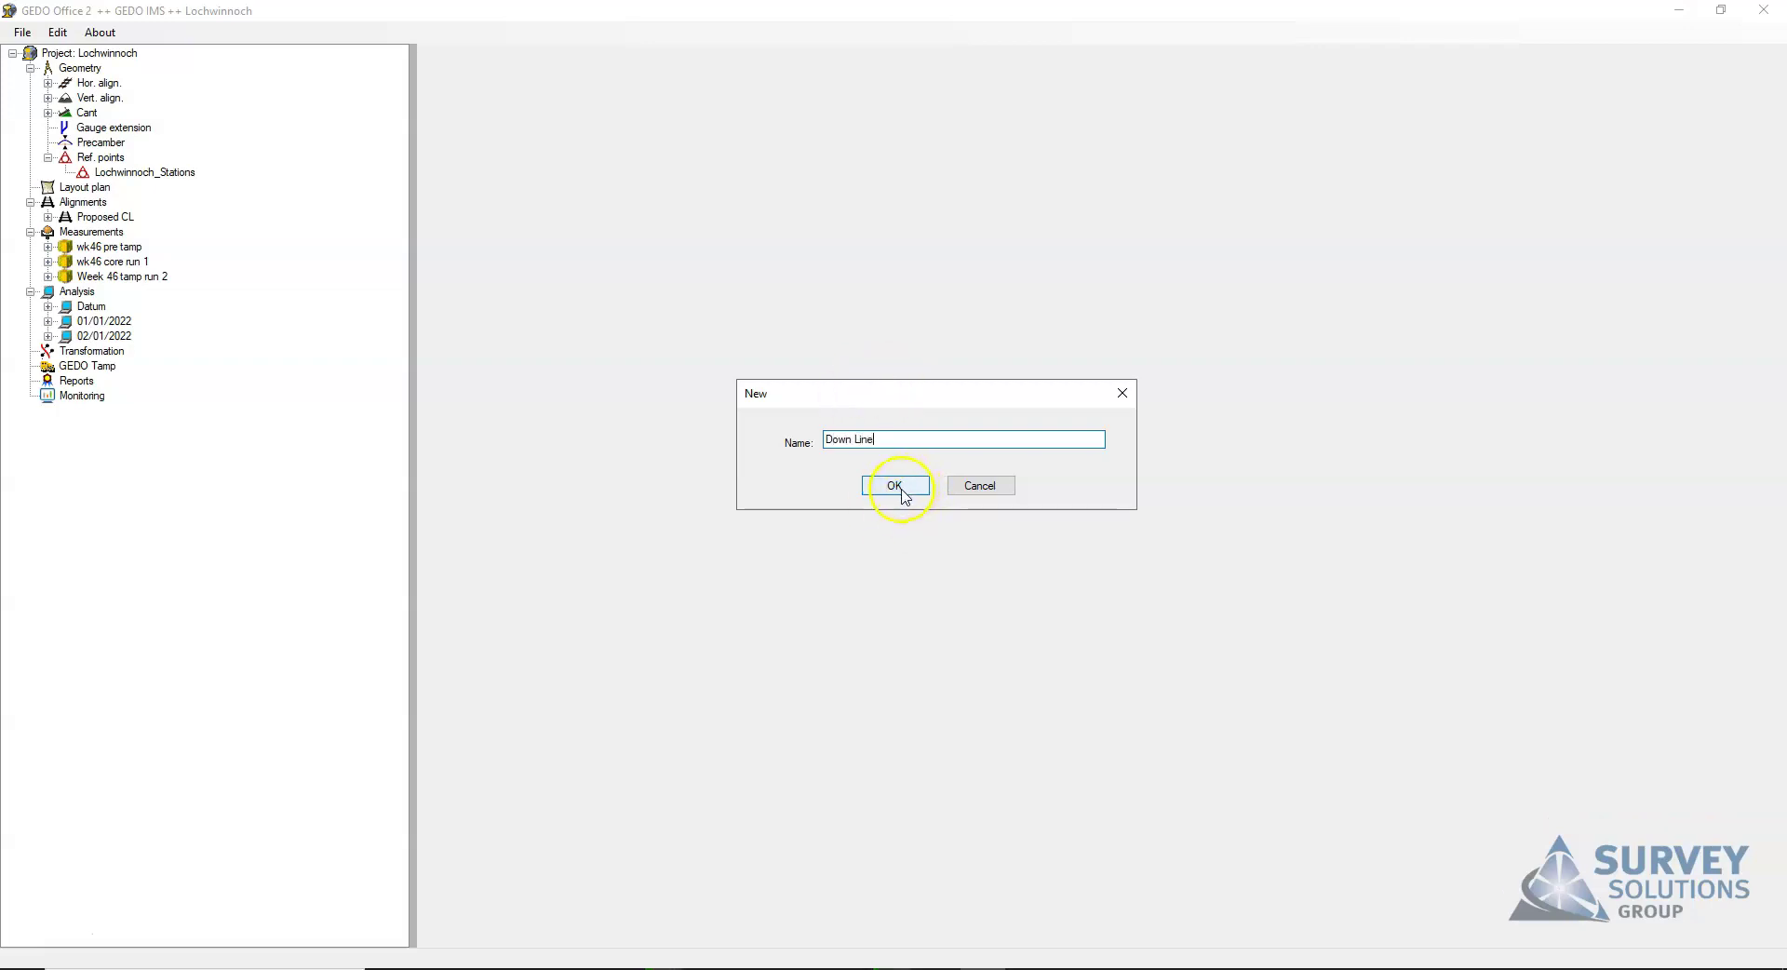
Assign the Datum analysis as the reference of the Down Line monitoring.
left_click(106, 426)
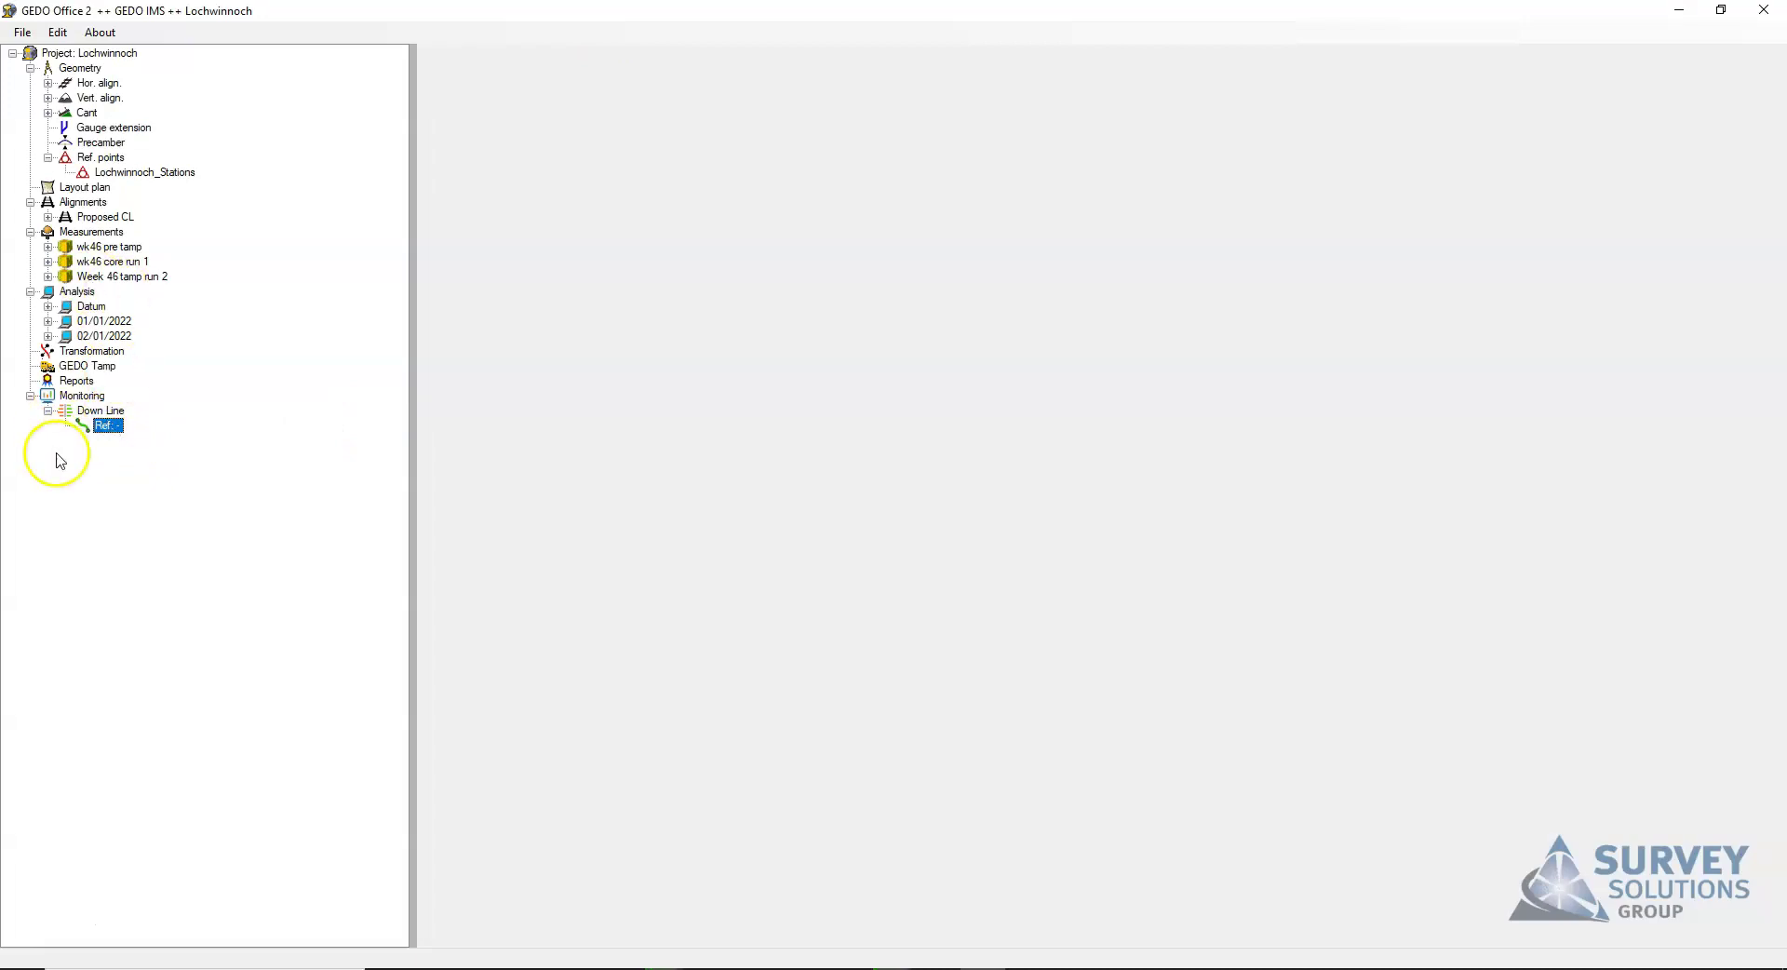
left_click(55, 922)
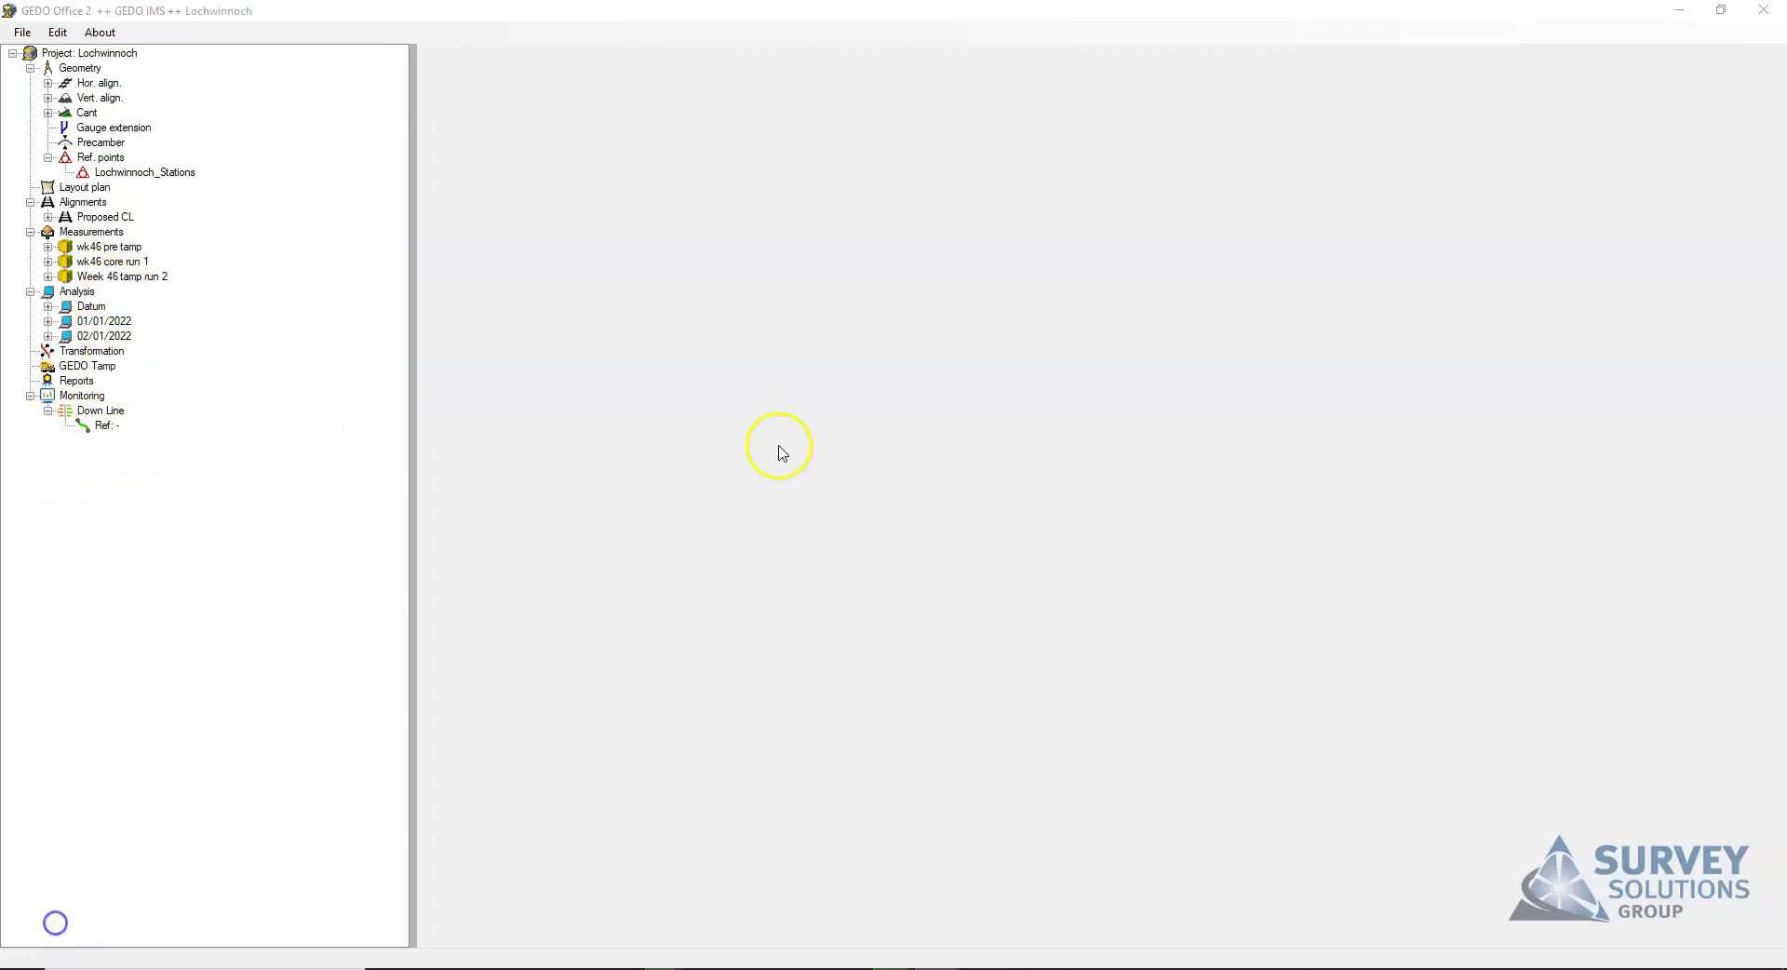
left_click(83, 307)
left_click_drag(84, 308, 117, 425)
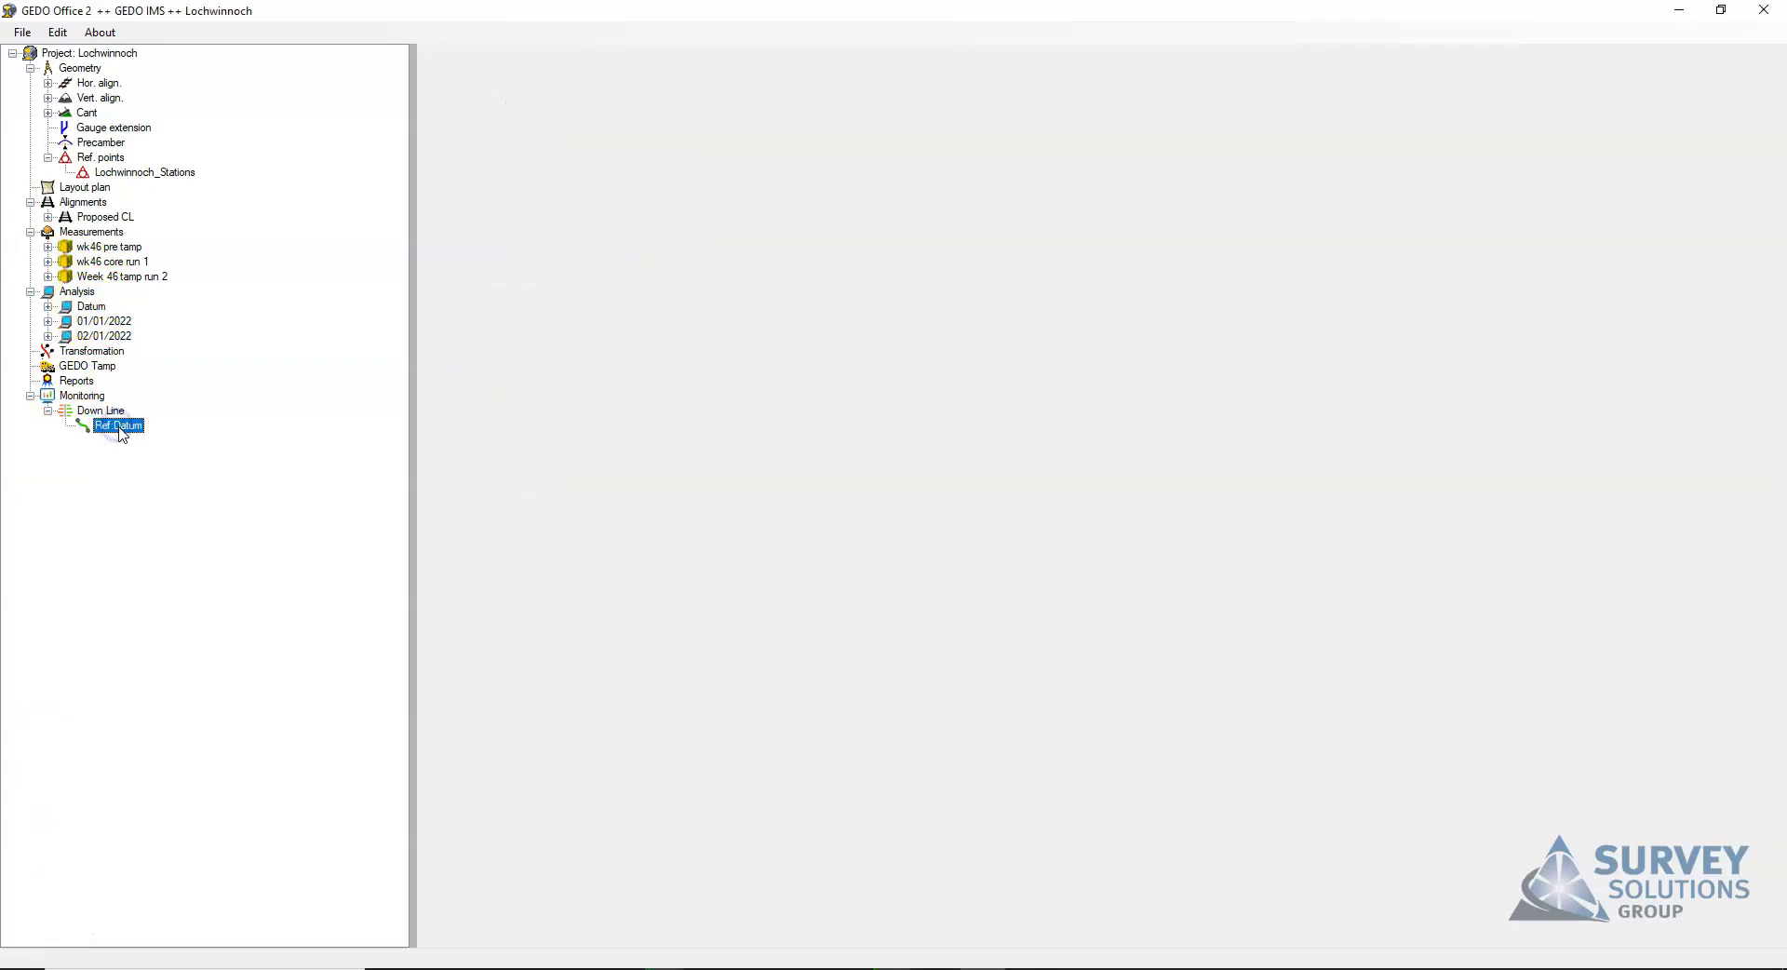
Add the 01/01/2022 analysis to the Down Line monitoring for comparison with the reference, and select its entry.
left_click(98, 322)
left_click_drag(107, 323, 127, 415)
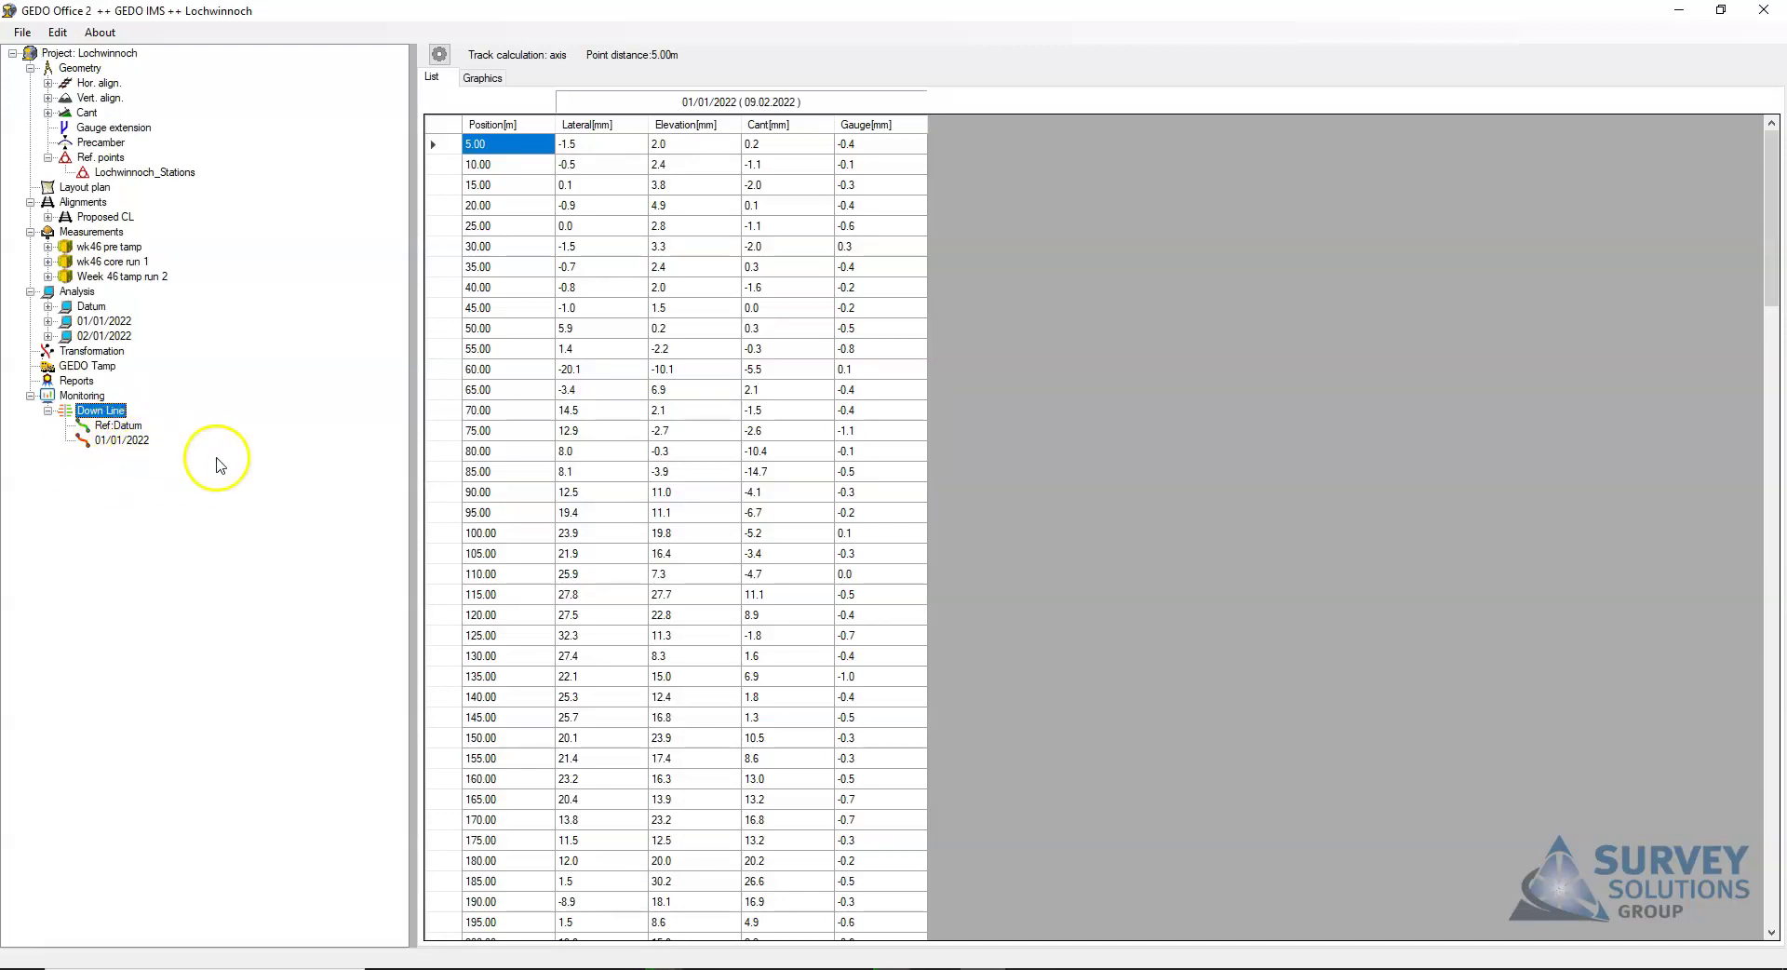
left_click(123, 441)
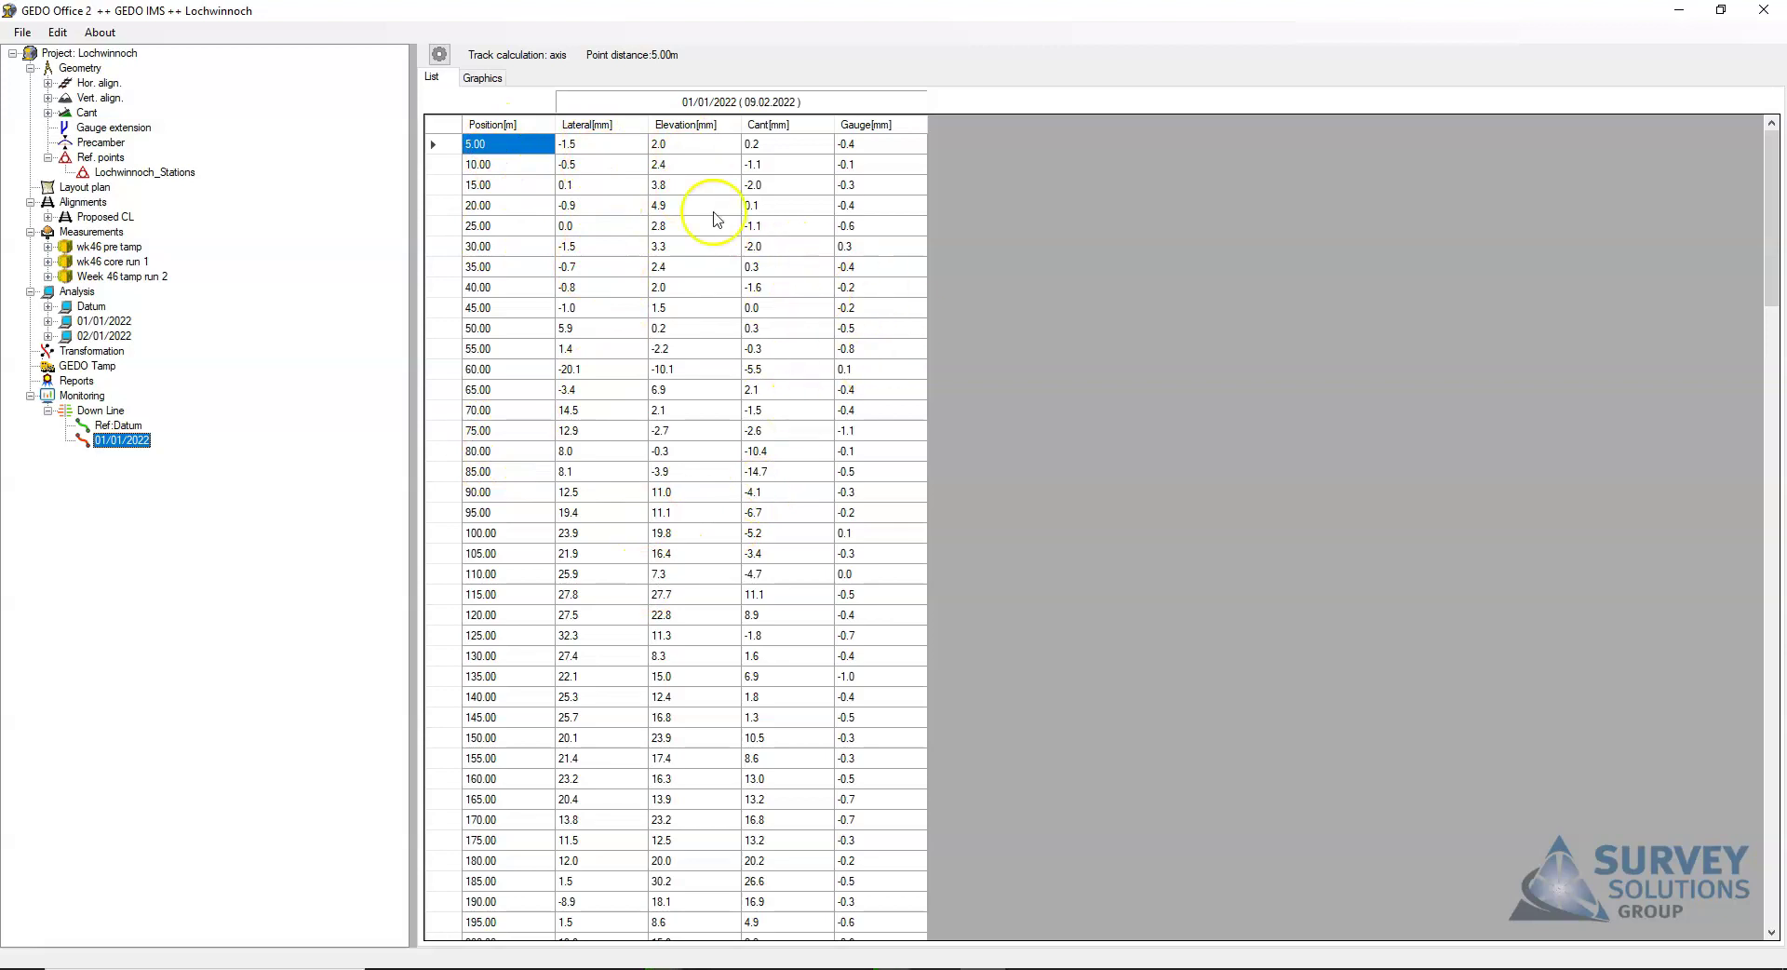
Set the monitoring comparison's track calculation to track center and the point distance to 3.0 m.
left_click(32, 917)
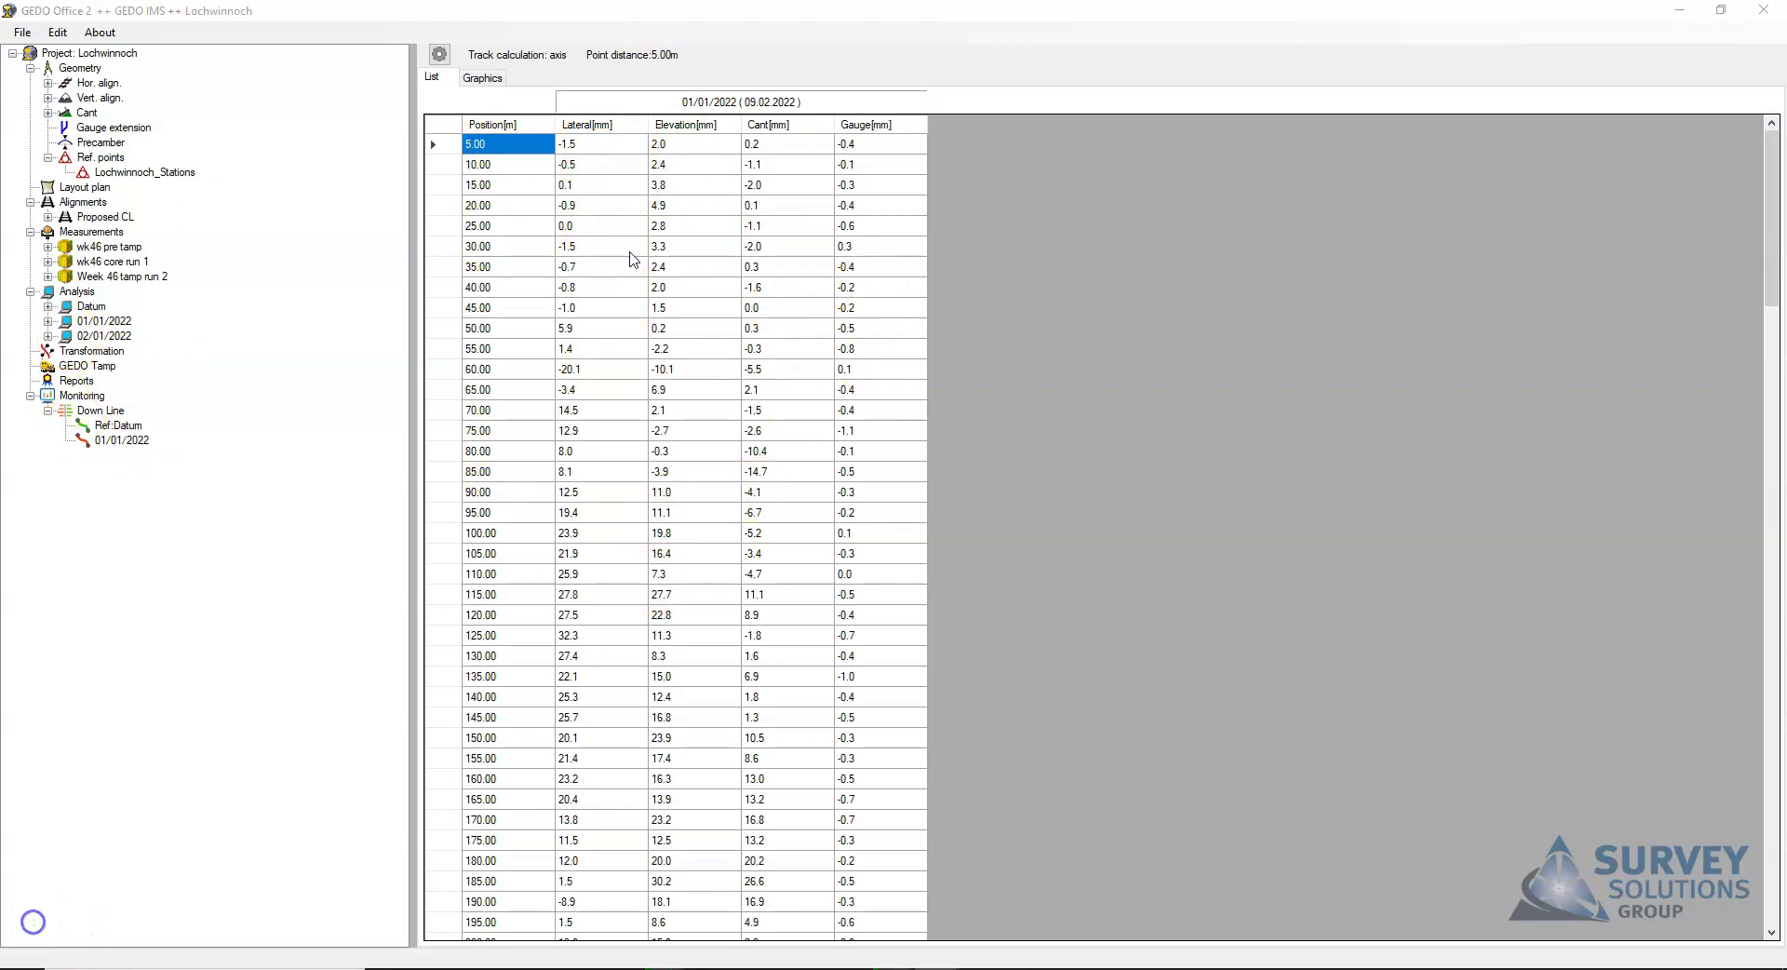
left_click(441, 55)
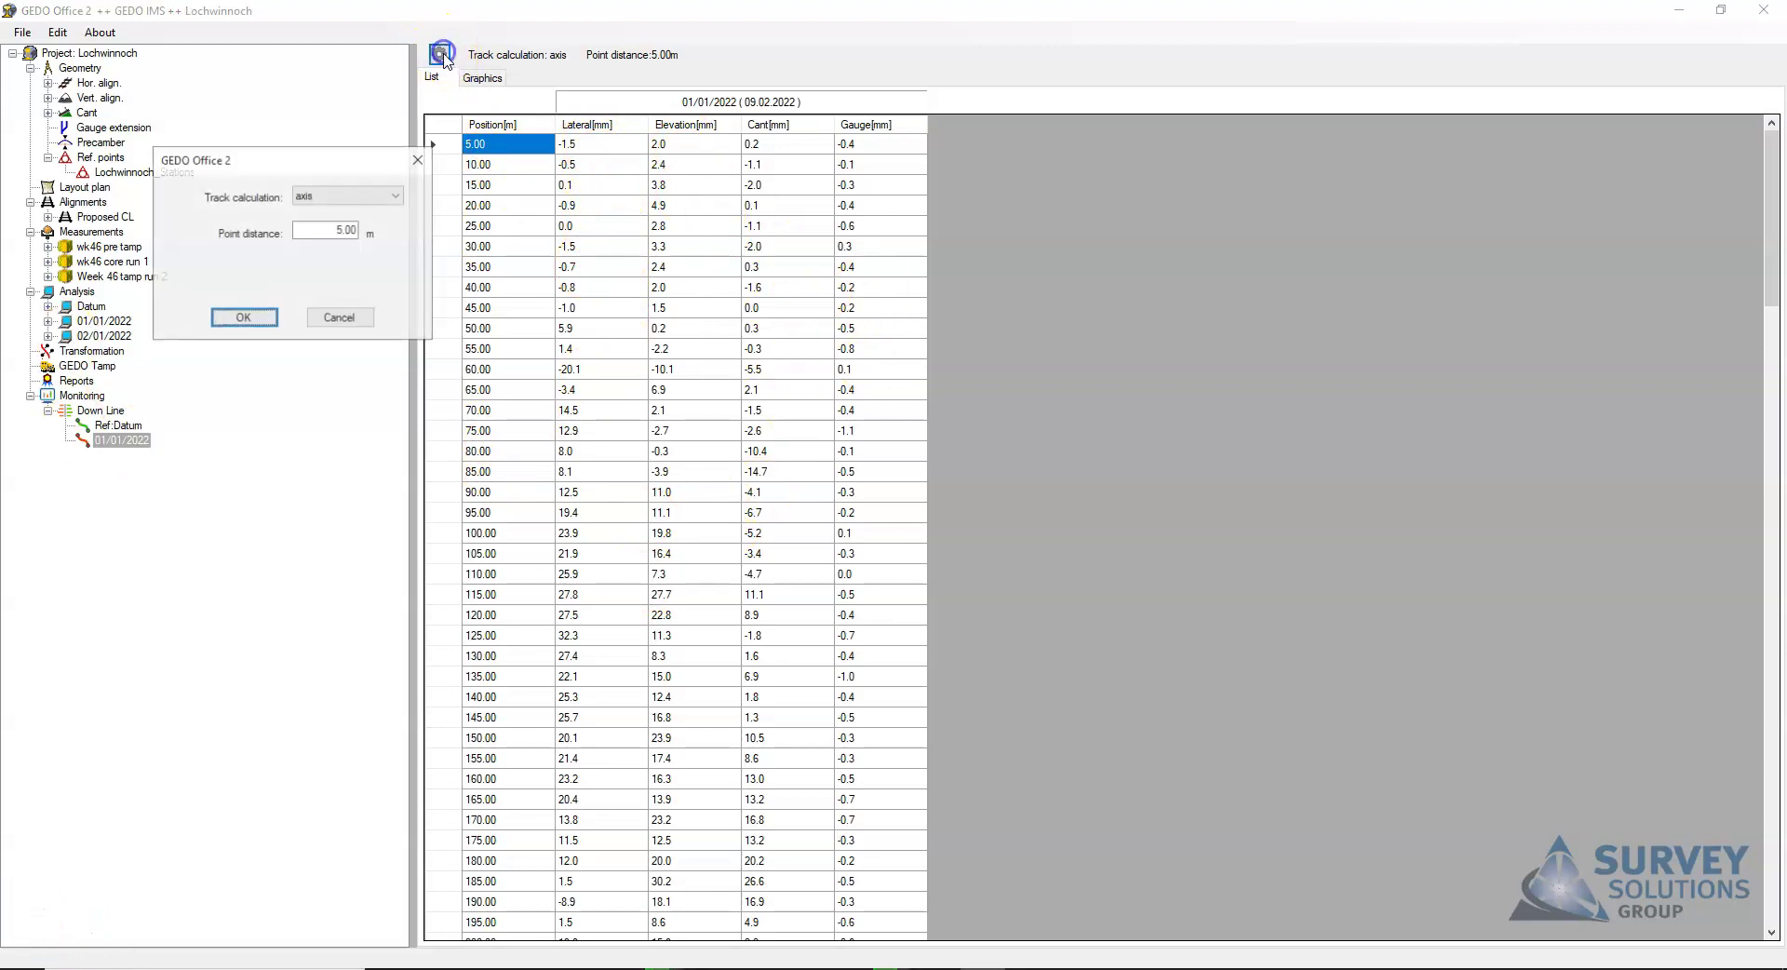
left_click(388, 198)
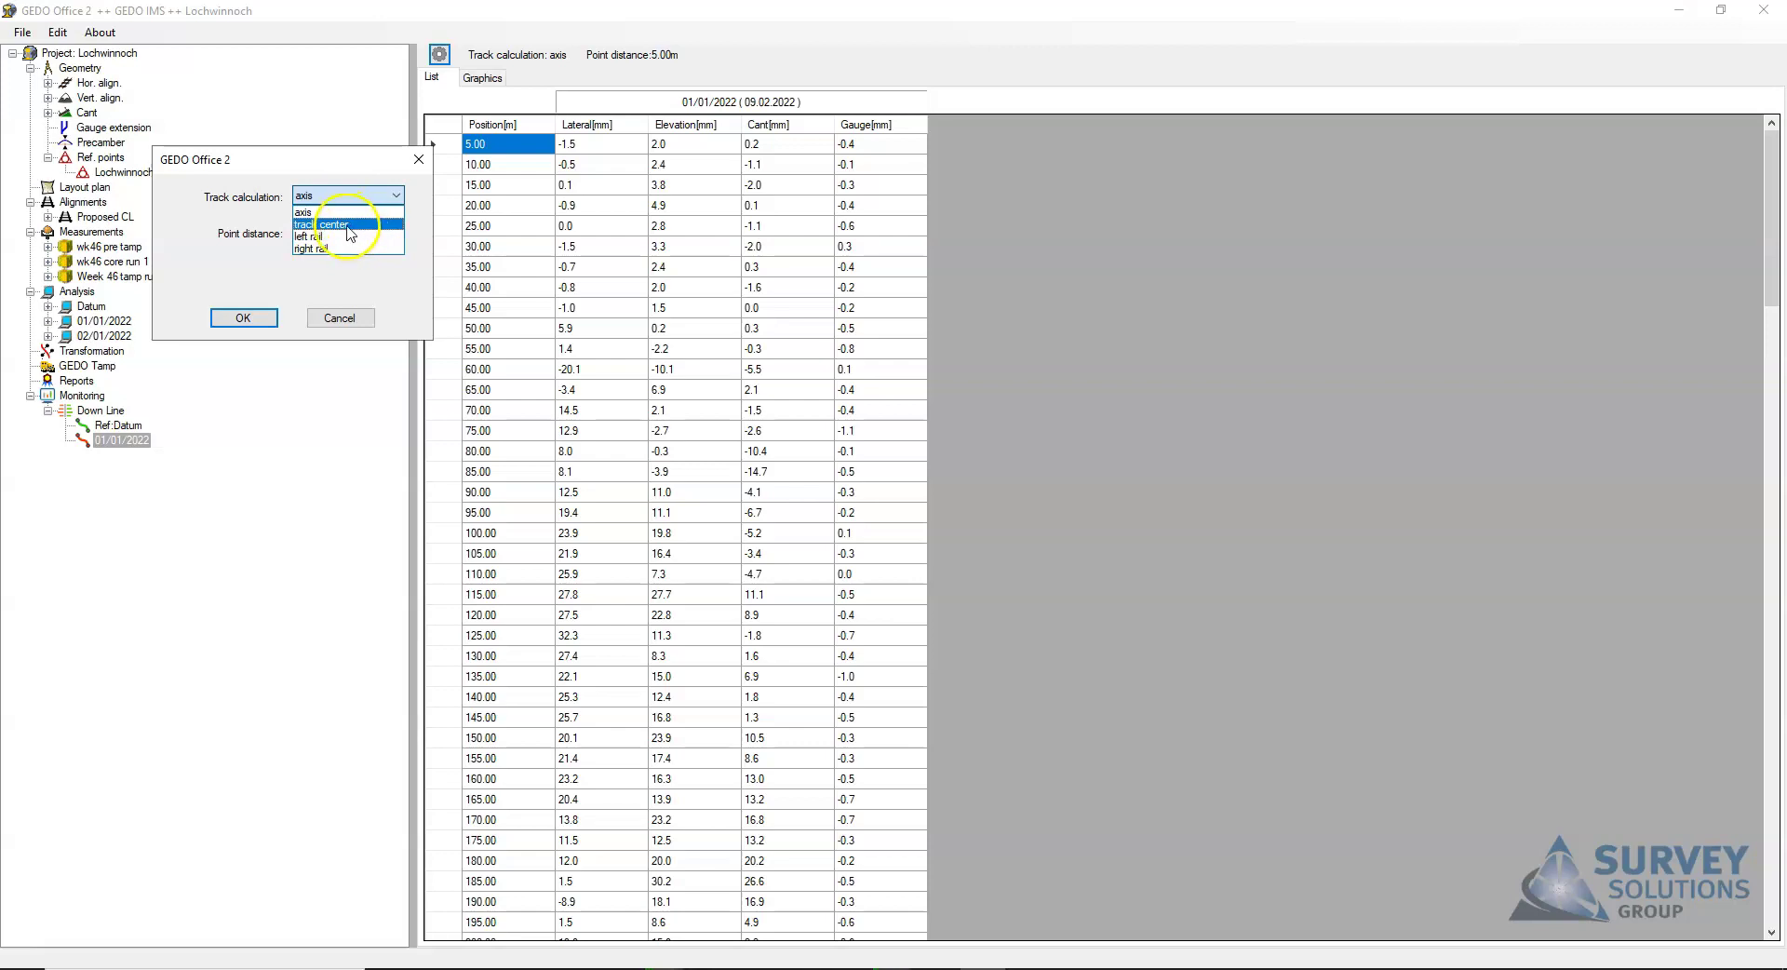
left_click(383, 196)
left_click(342, 227)
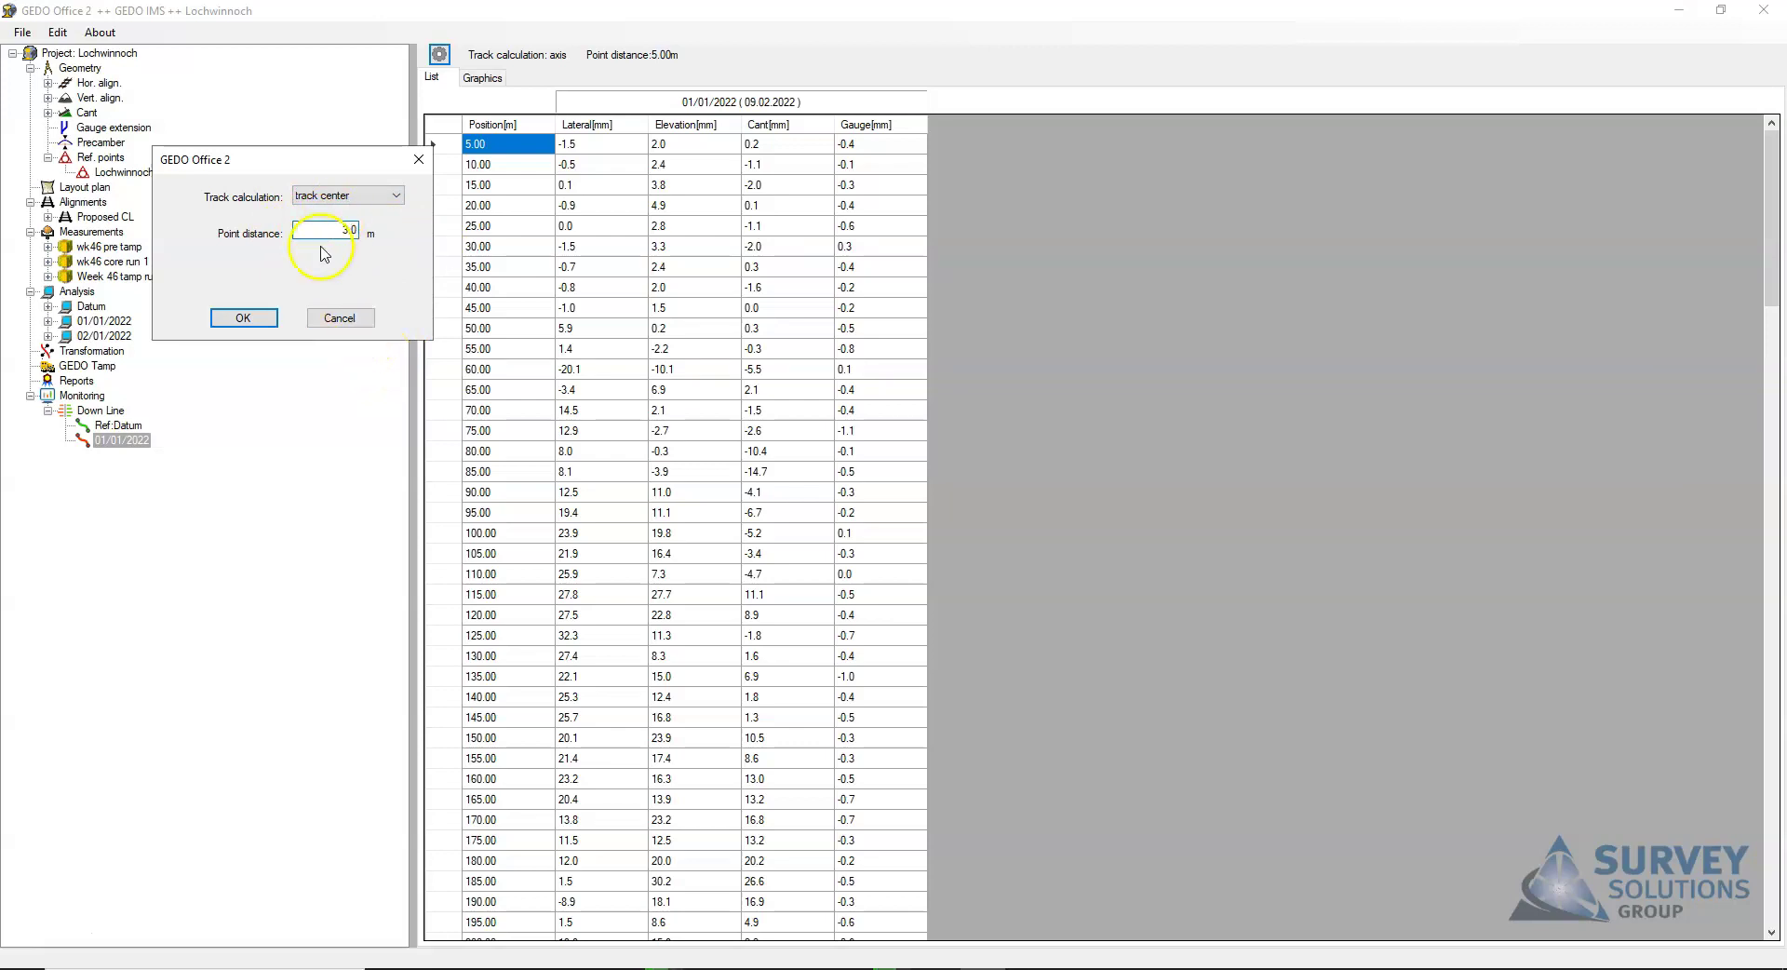
left_click(242, 320)
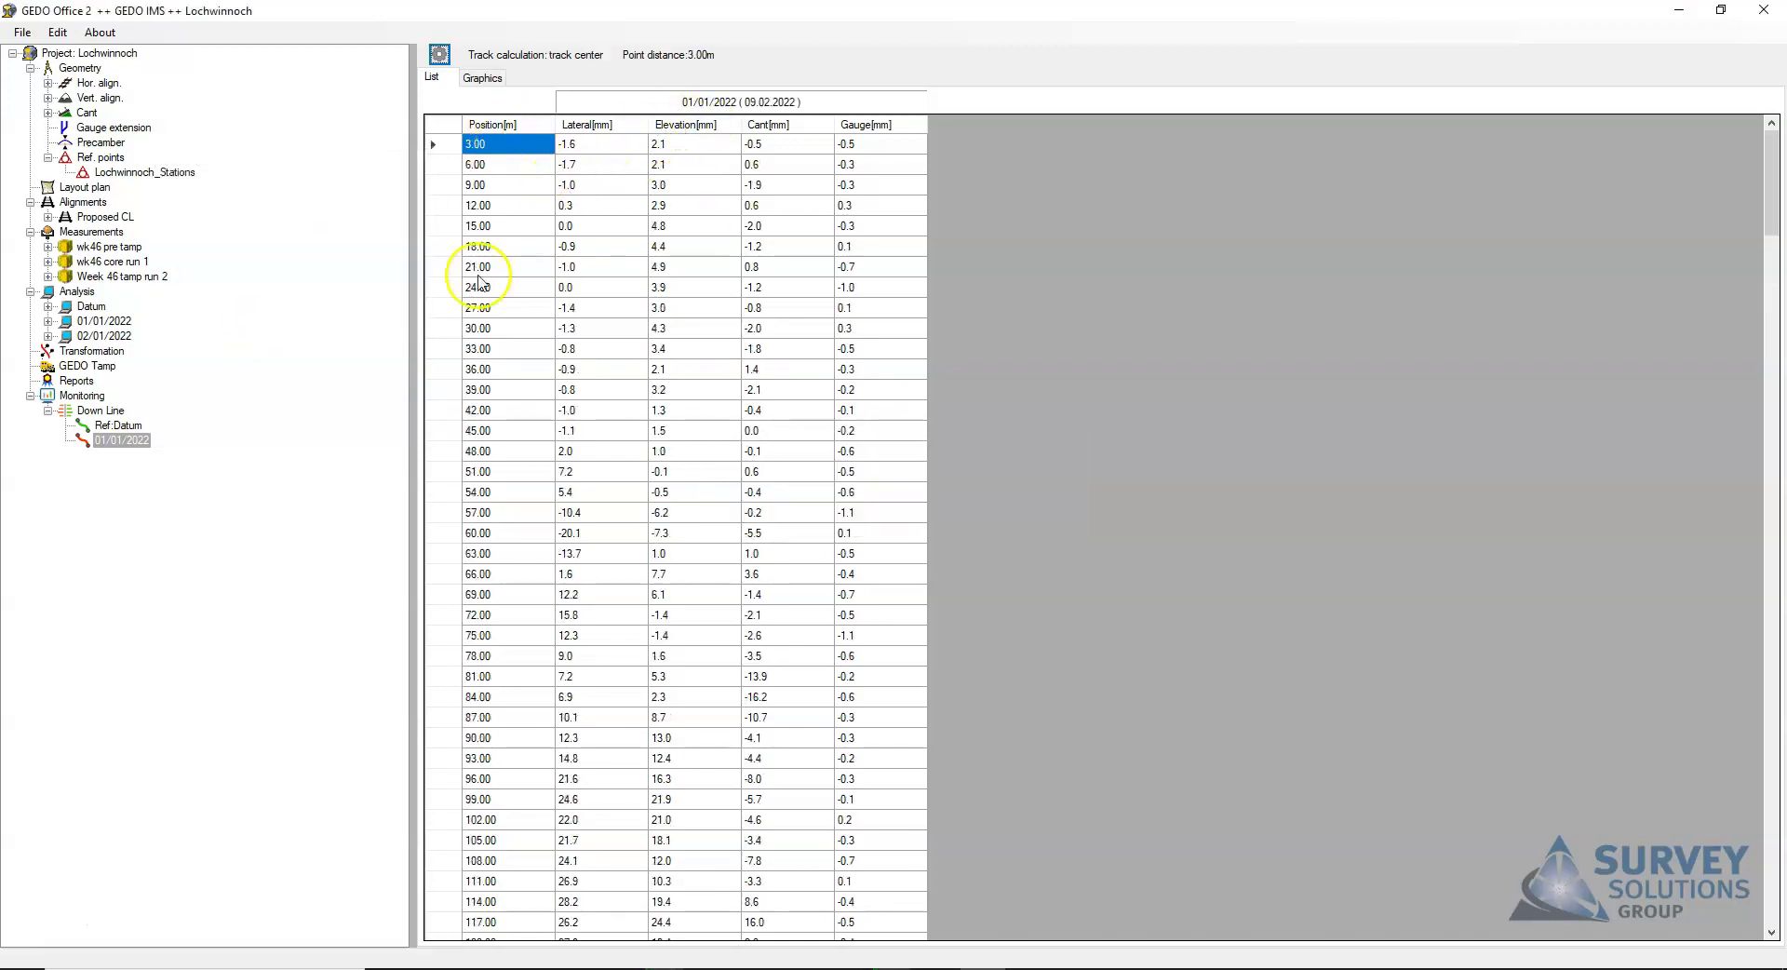
Examine the 01/01/2022 deviations from the datum in the list and in the graphs.
scroll(786, 614, "down", 1)
scroll(786, 614, "up", 1)
left_click(482, 77)
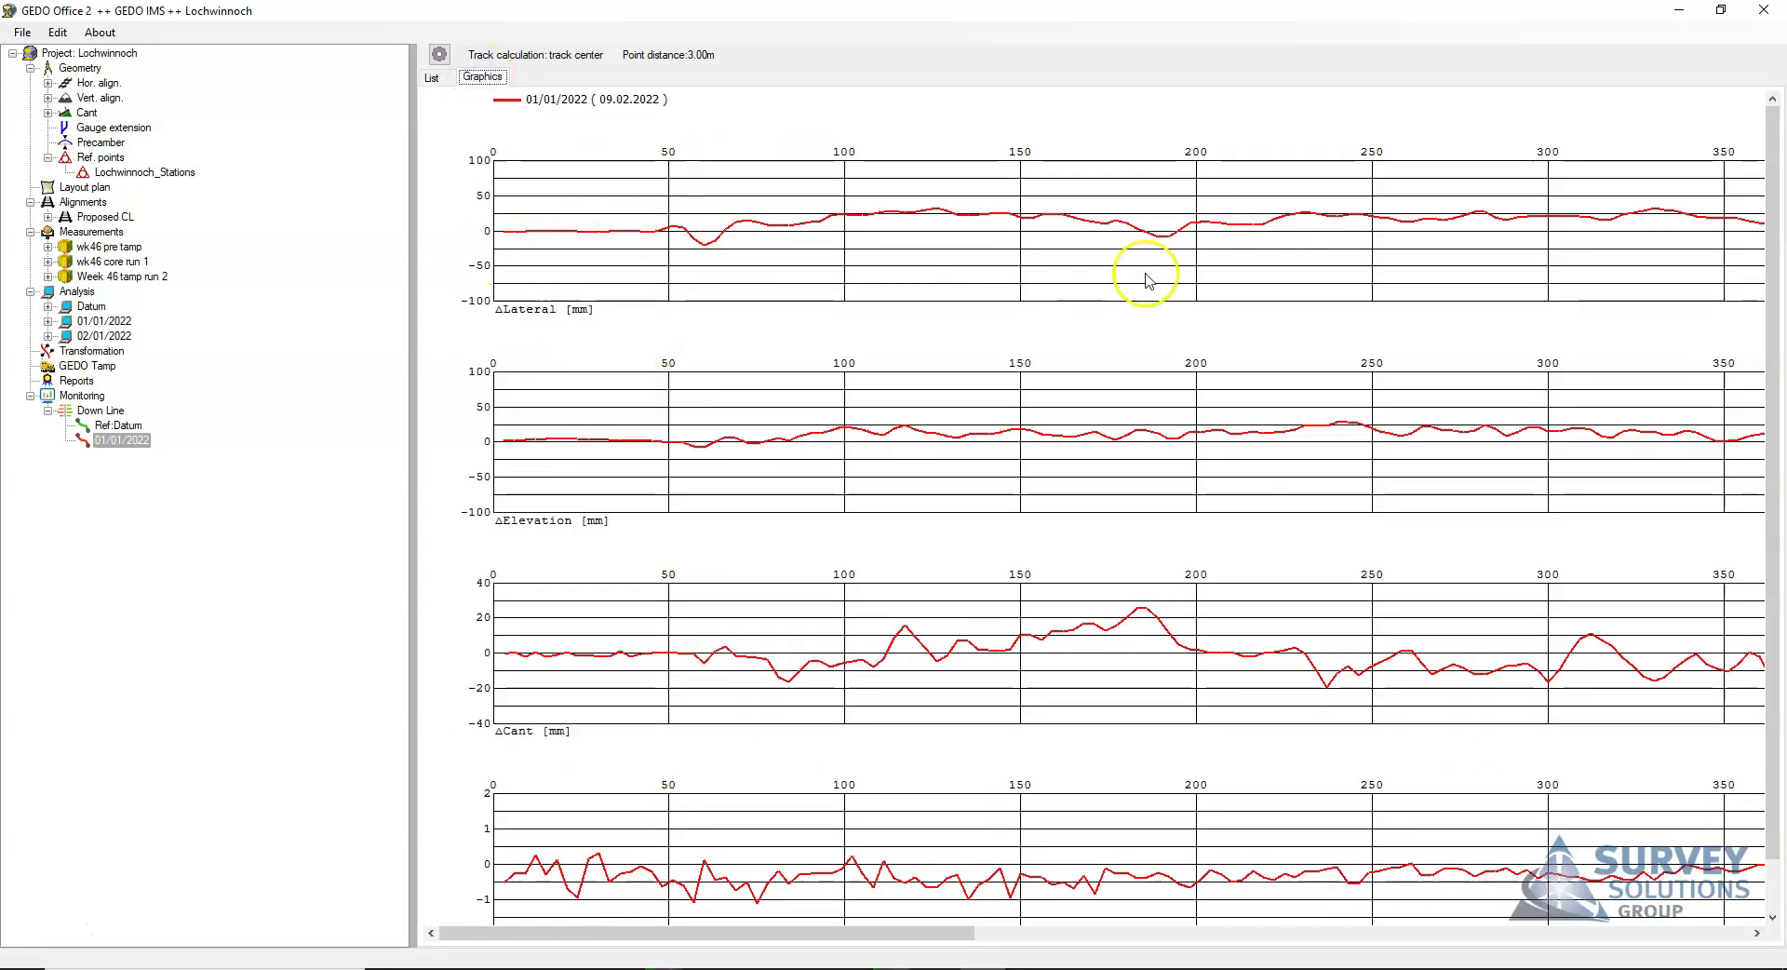
left_click_drag(907, 932, 810, 928)
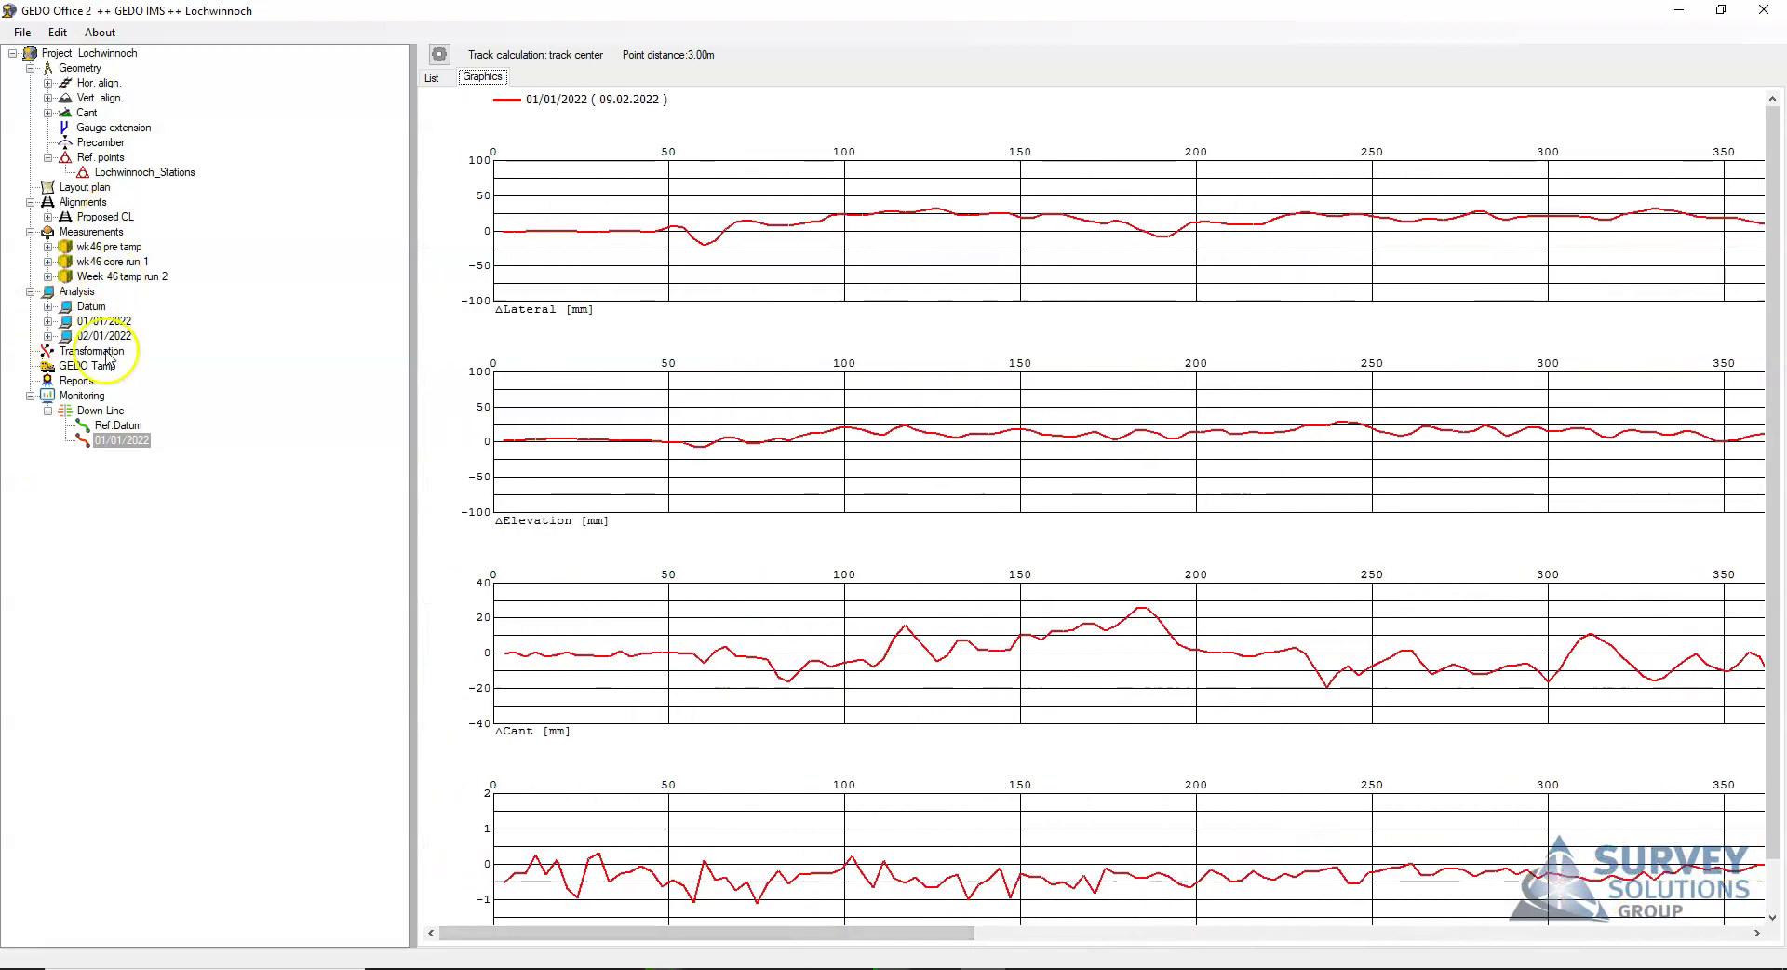
Add the 02/01/2022 analysis to the Down Line monitoring and show its deviations as a list.
left_click_drag(104, 336, 117, 411)
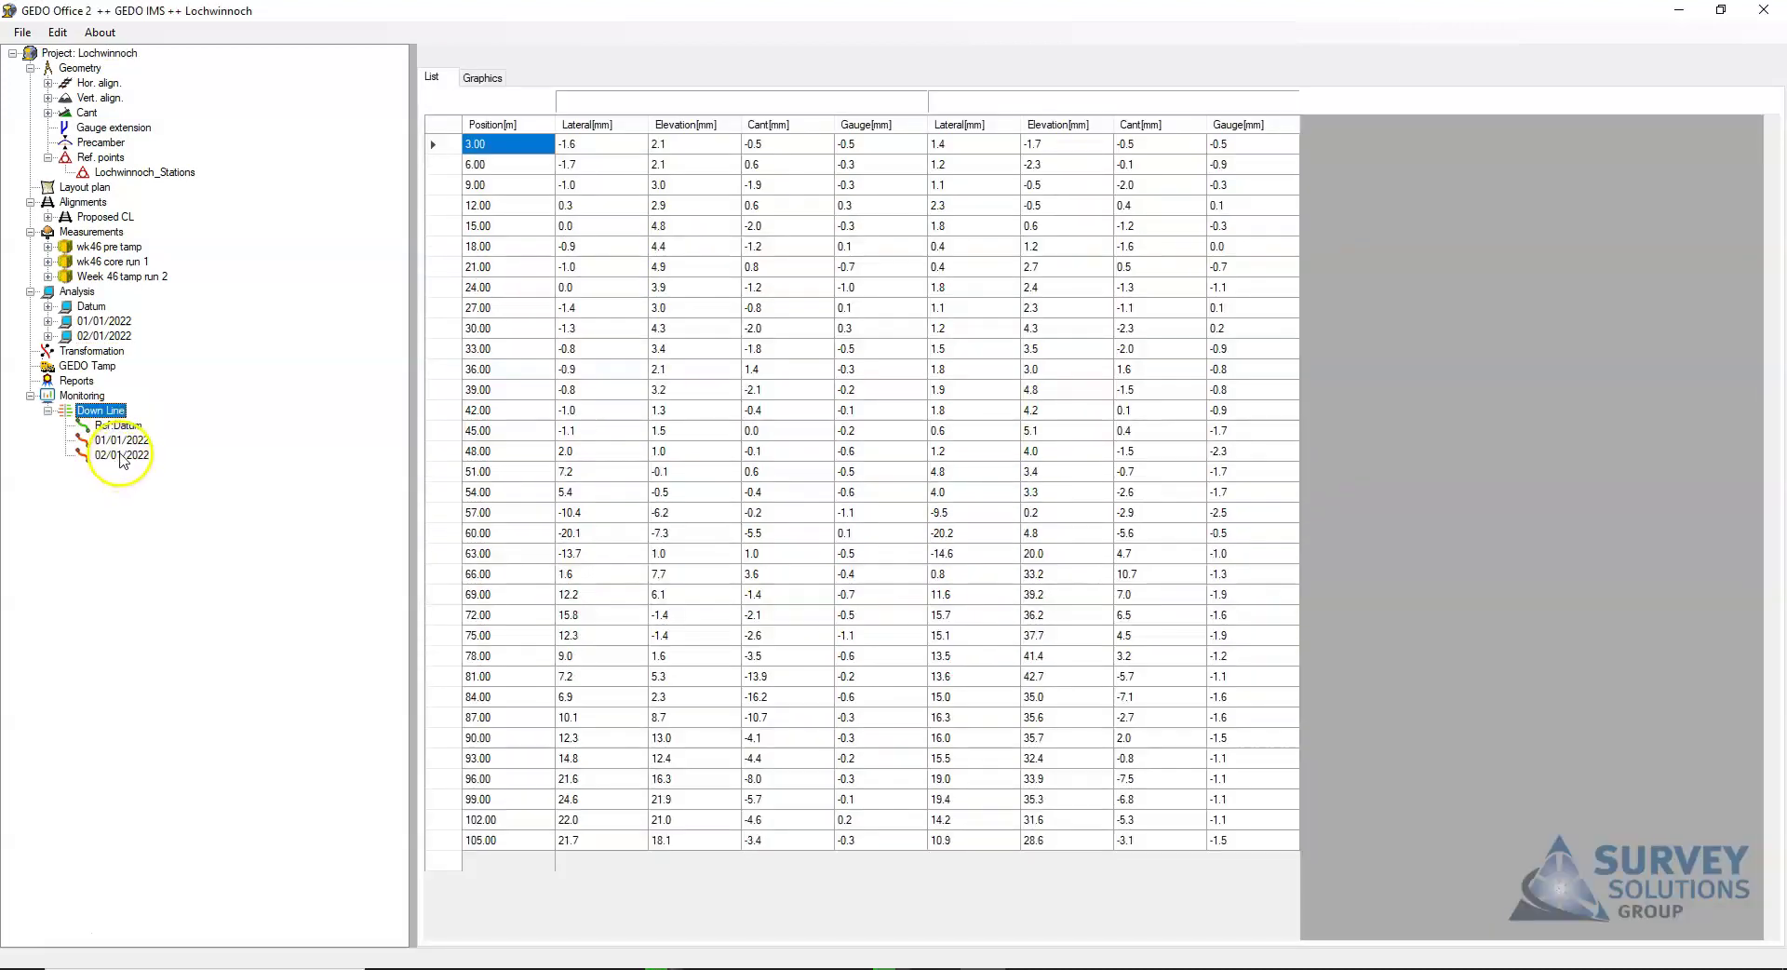
left_click(120, 457)
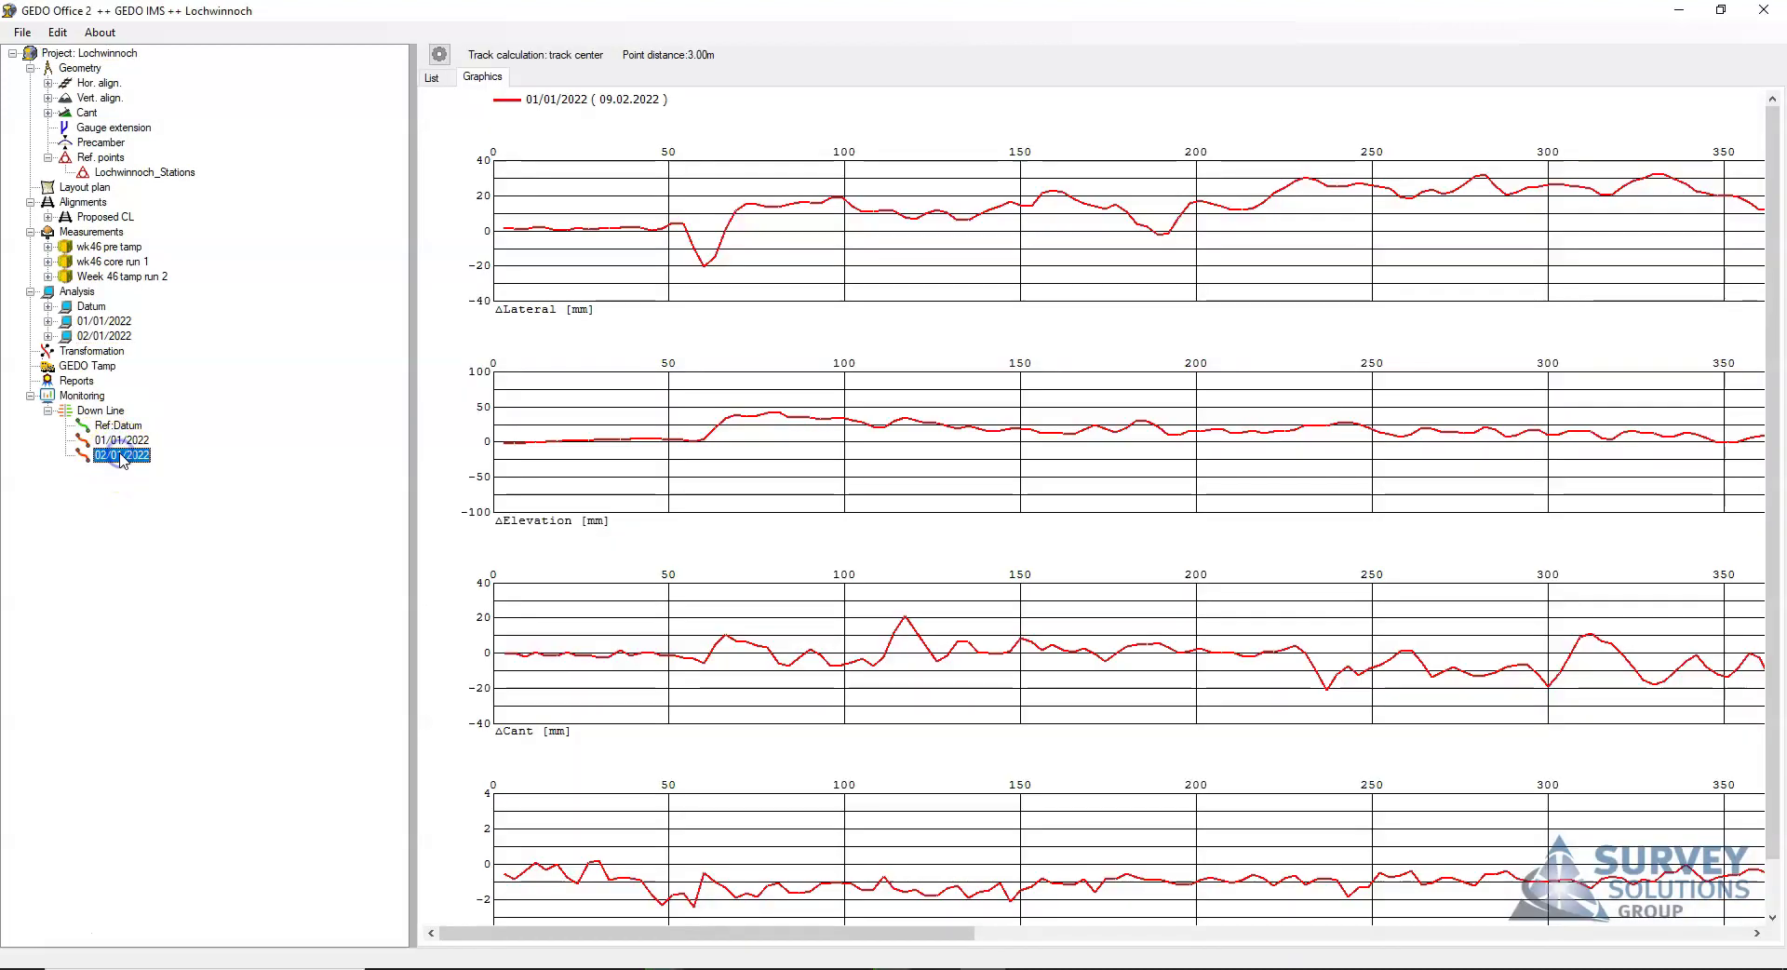
left_click(434, 83)
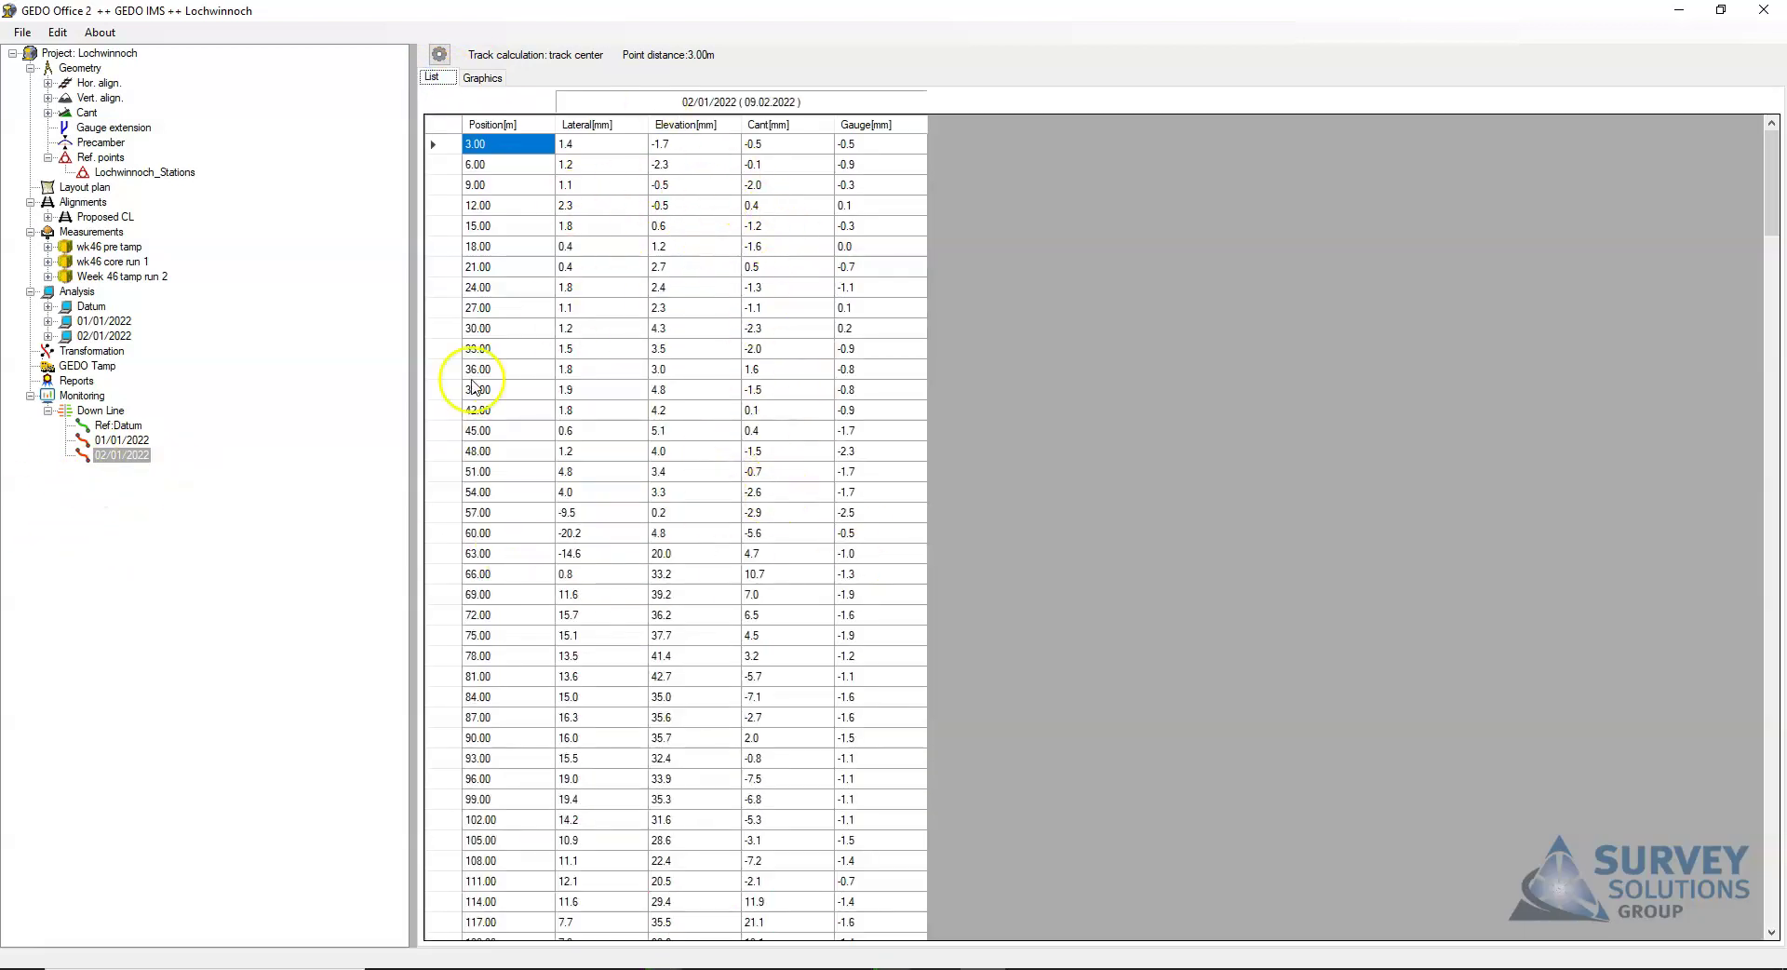
Compare the 01/01/2022 and 02/01/2022 results of the Down Line monitoring in the combined list and graphs.
left_click(94, 415)
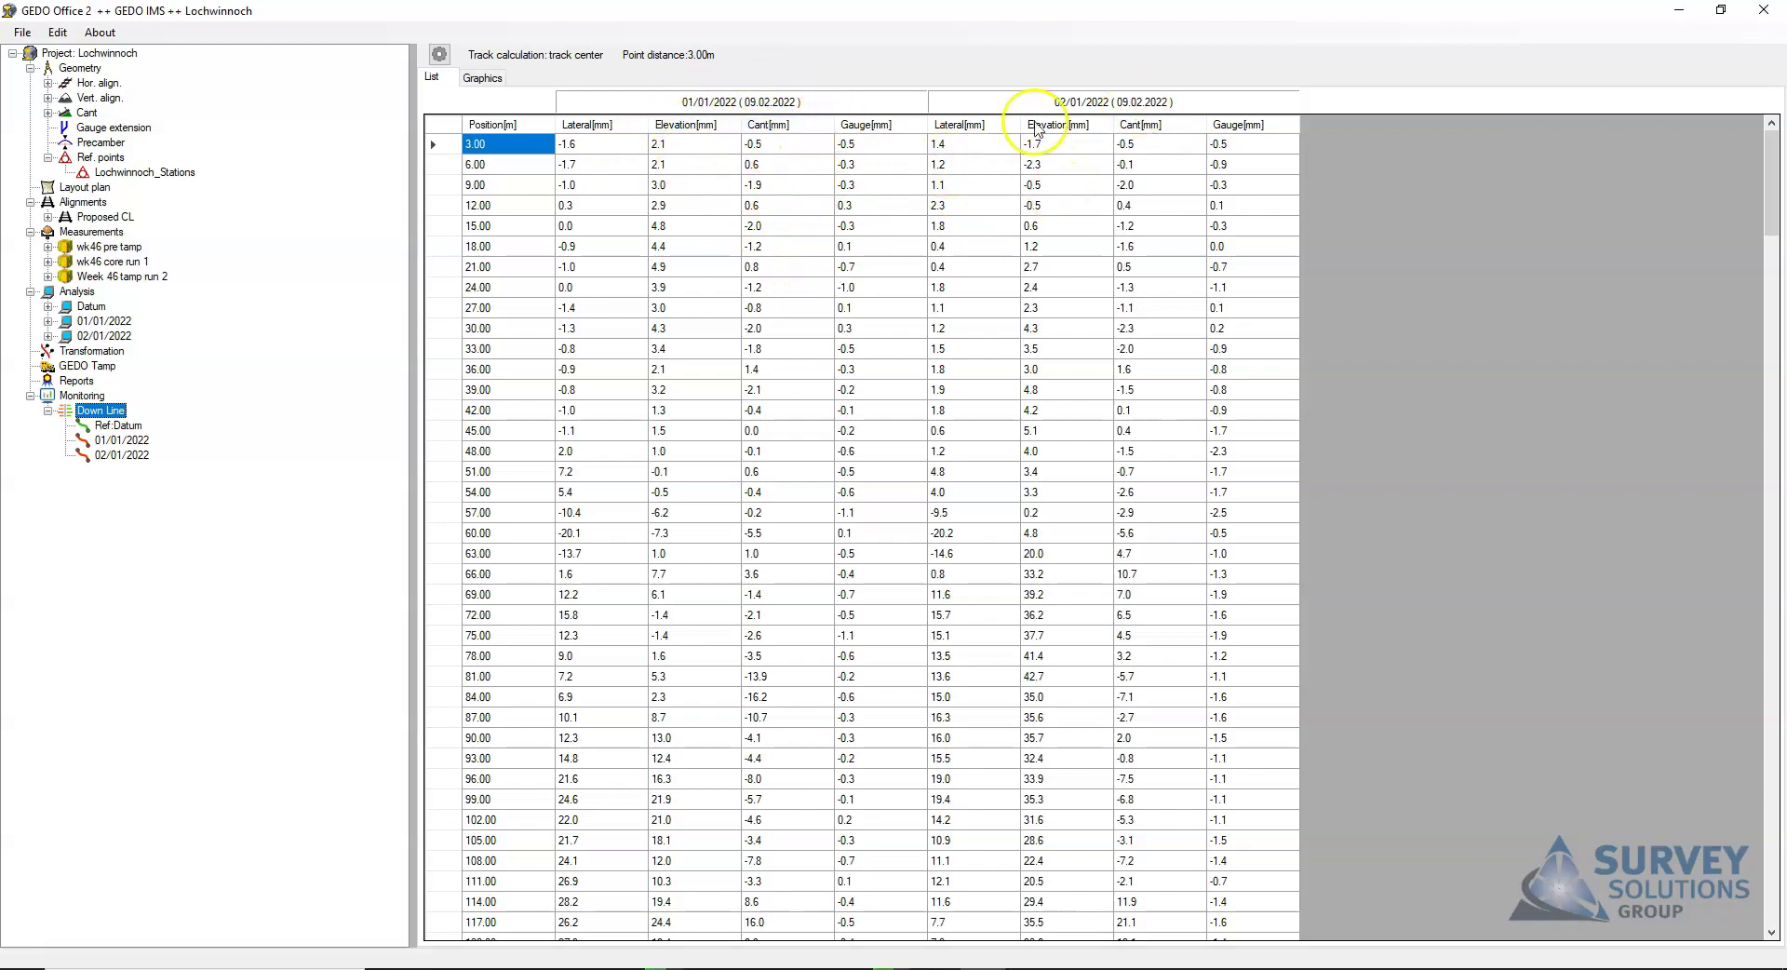
left_click(482, 78)
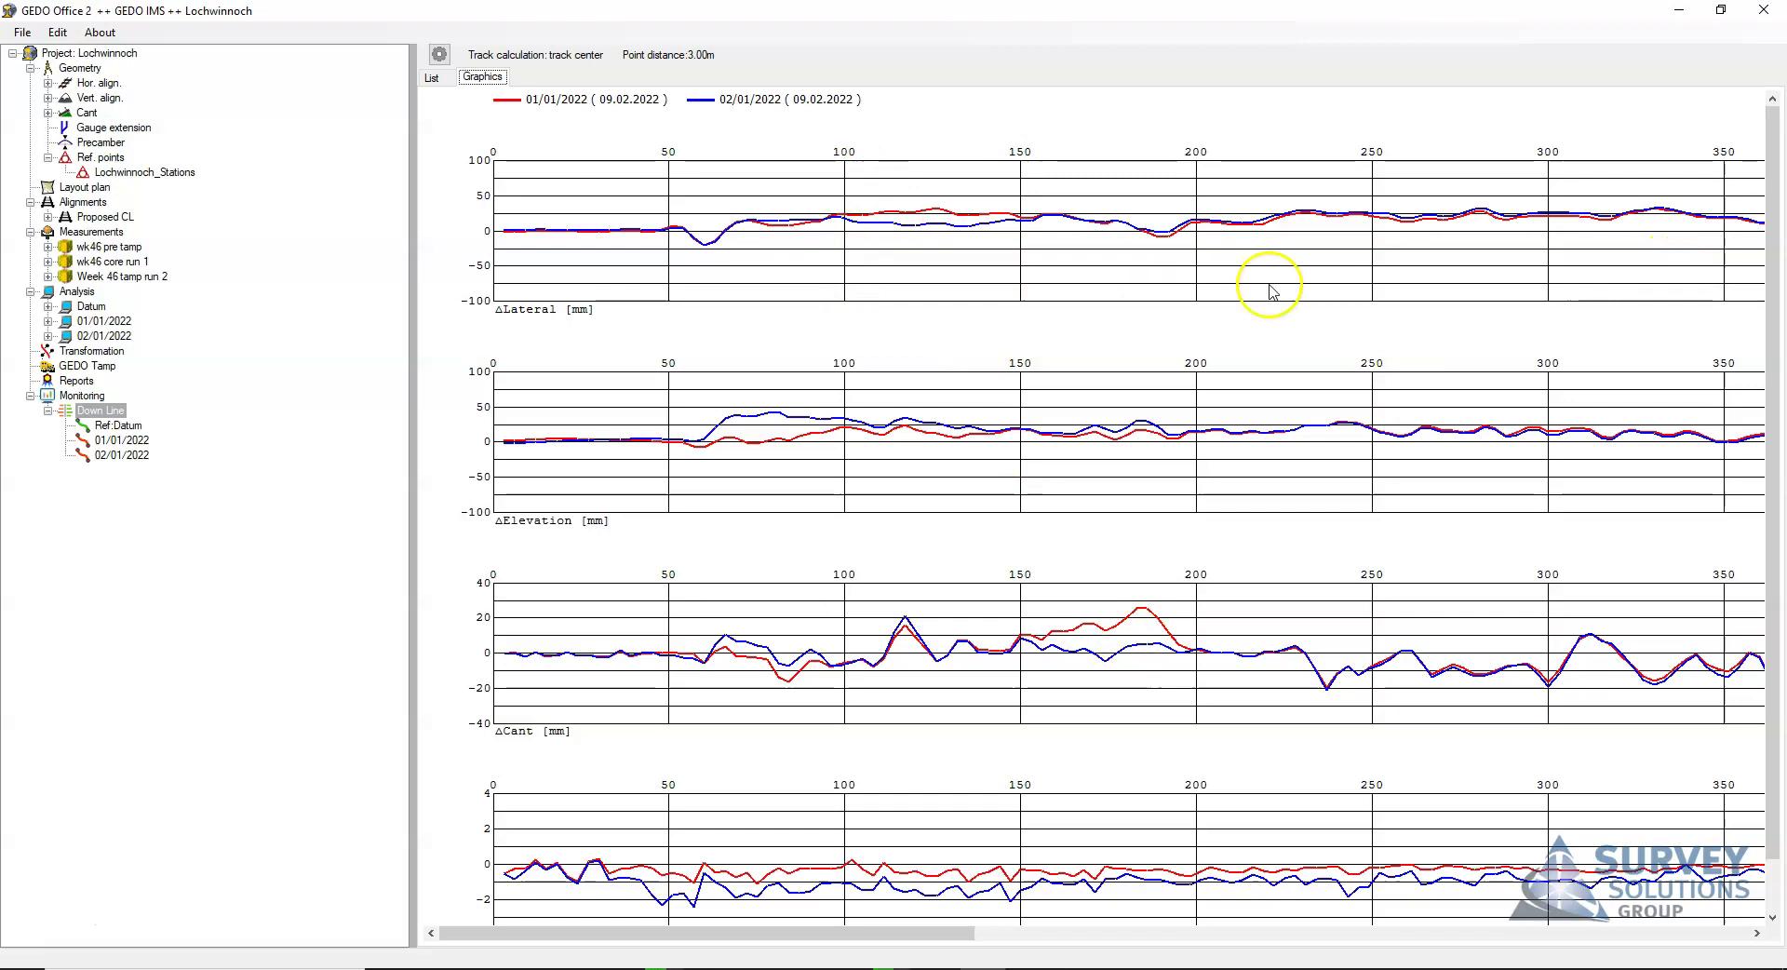
mouse_move(968, 934)
left_mouse_down()
mouse_move(1731, 940)
mouse_move(974, 936)
left_mouse_up()
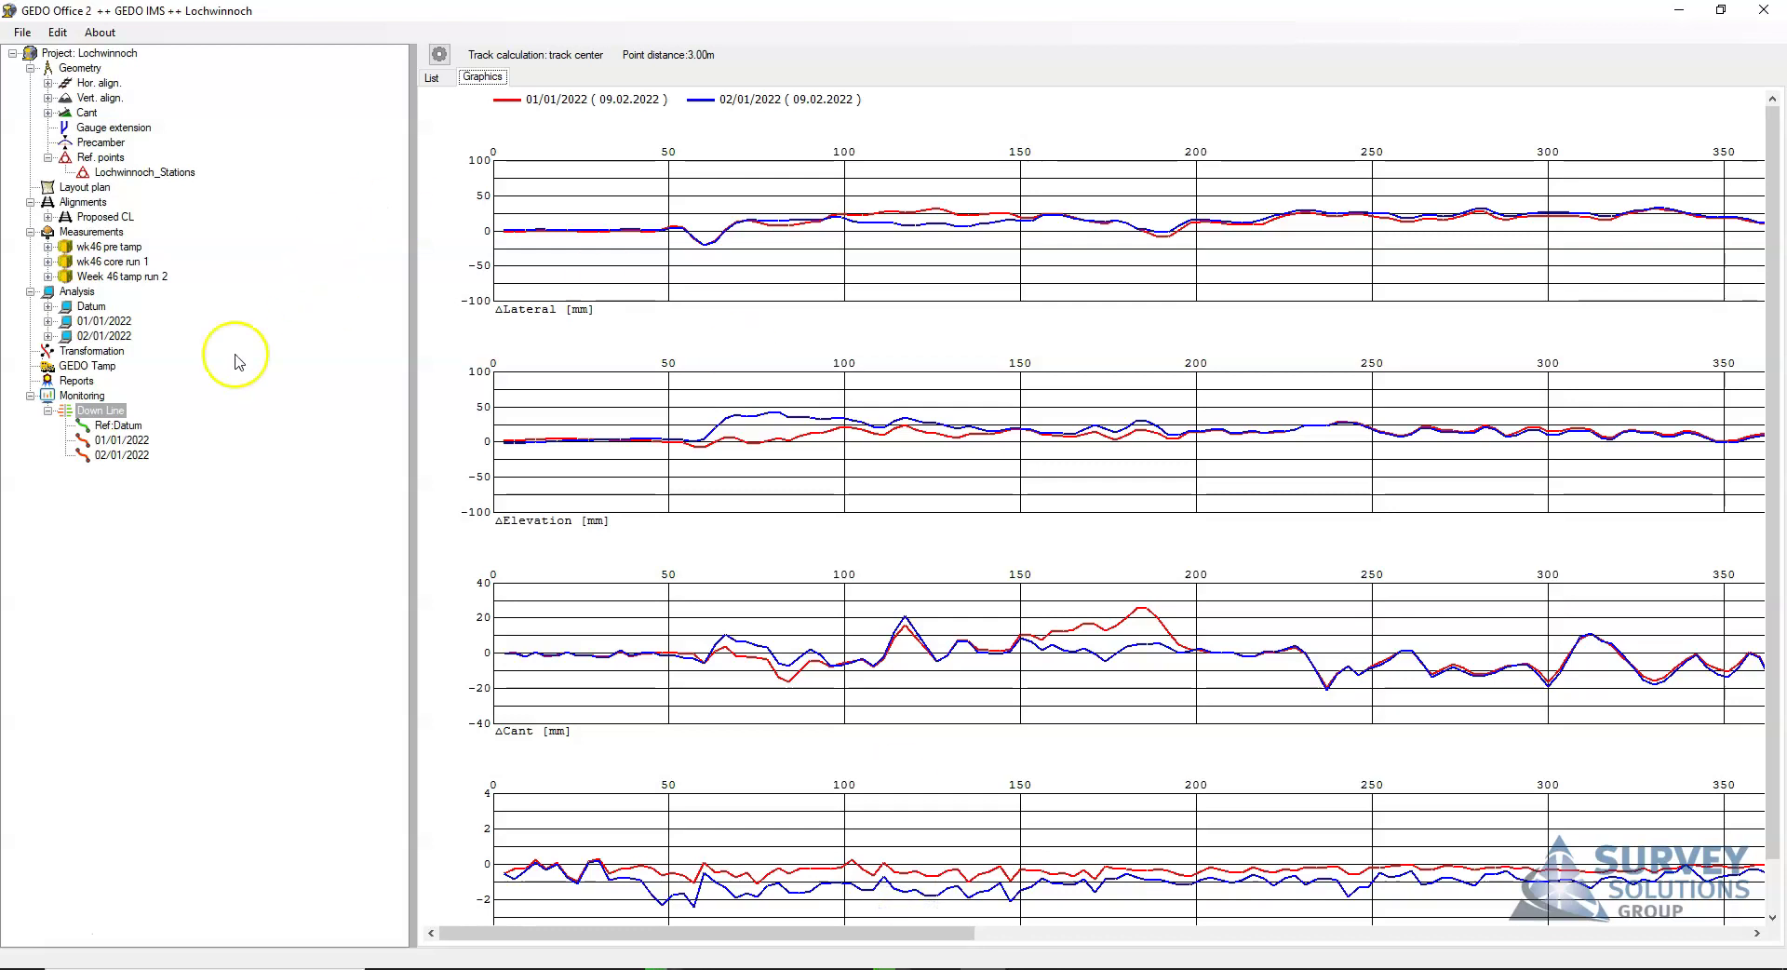
left_click(81, 398)
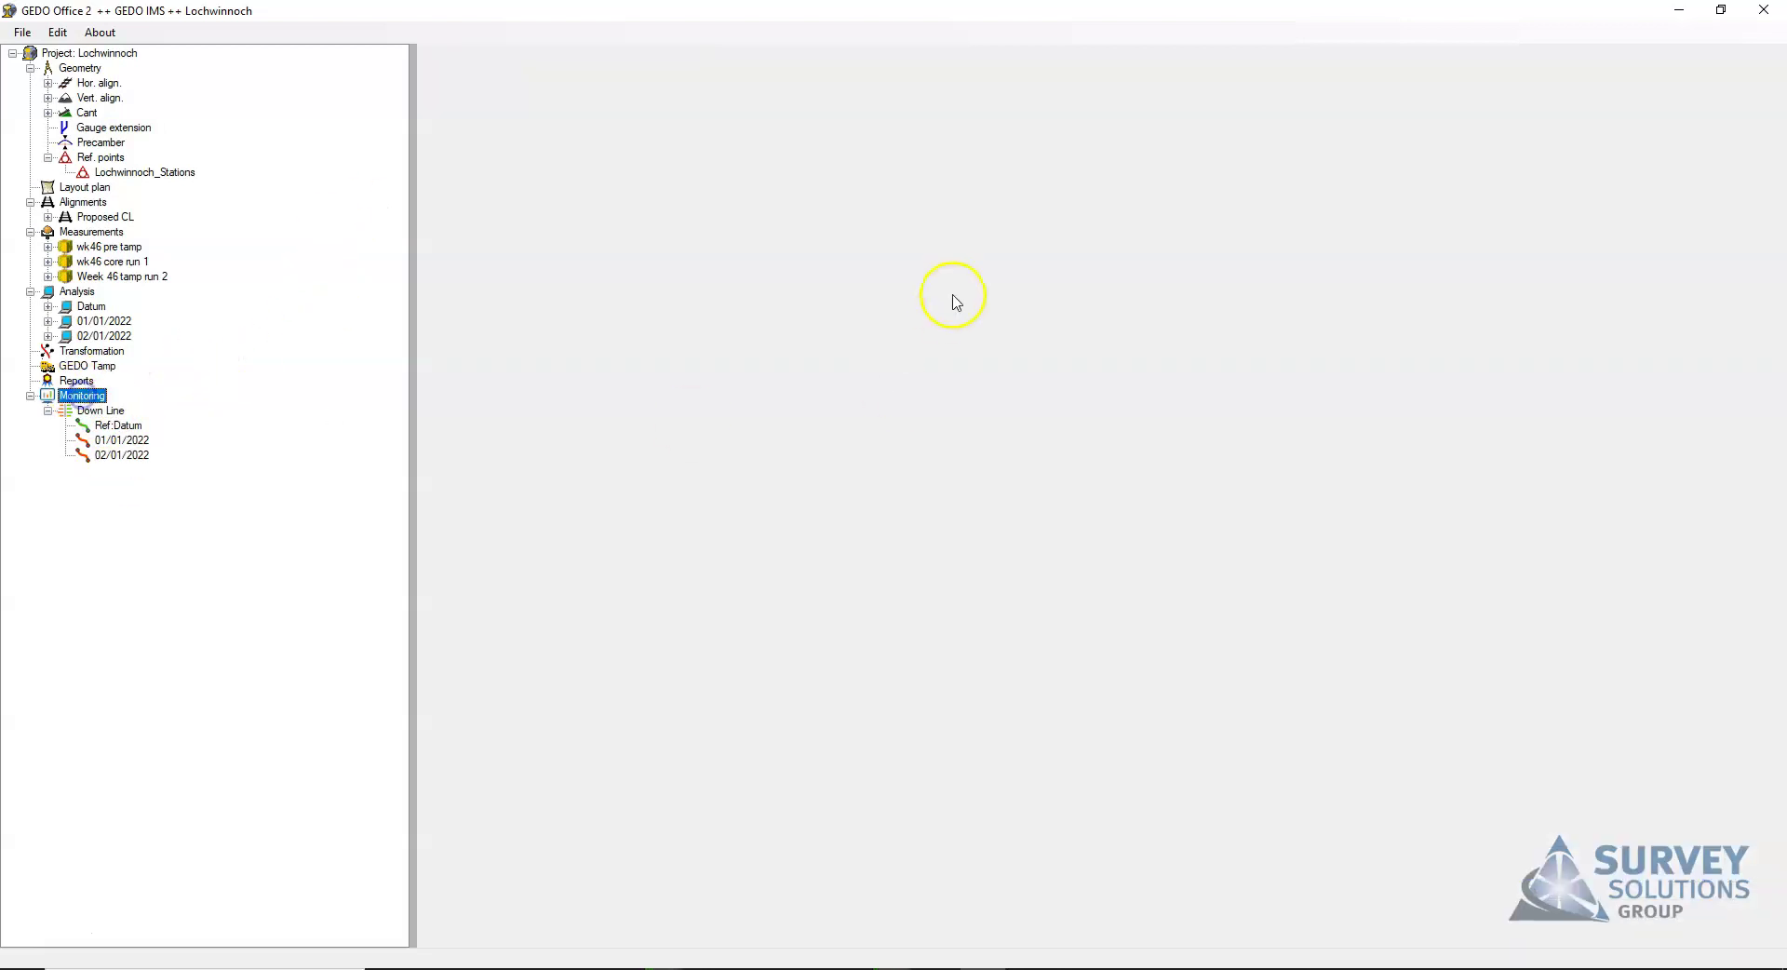
left_click(86, 411)
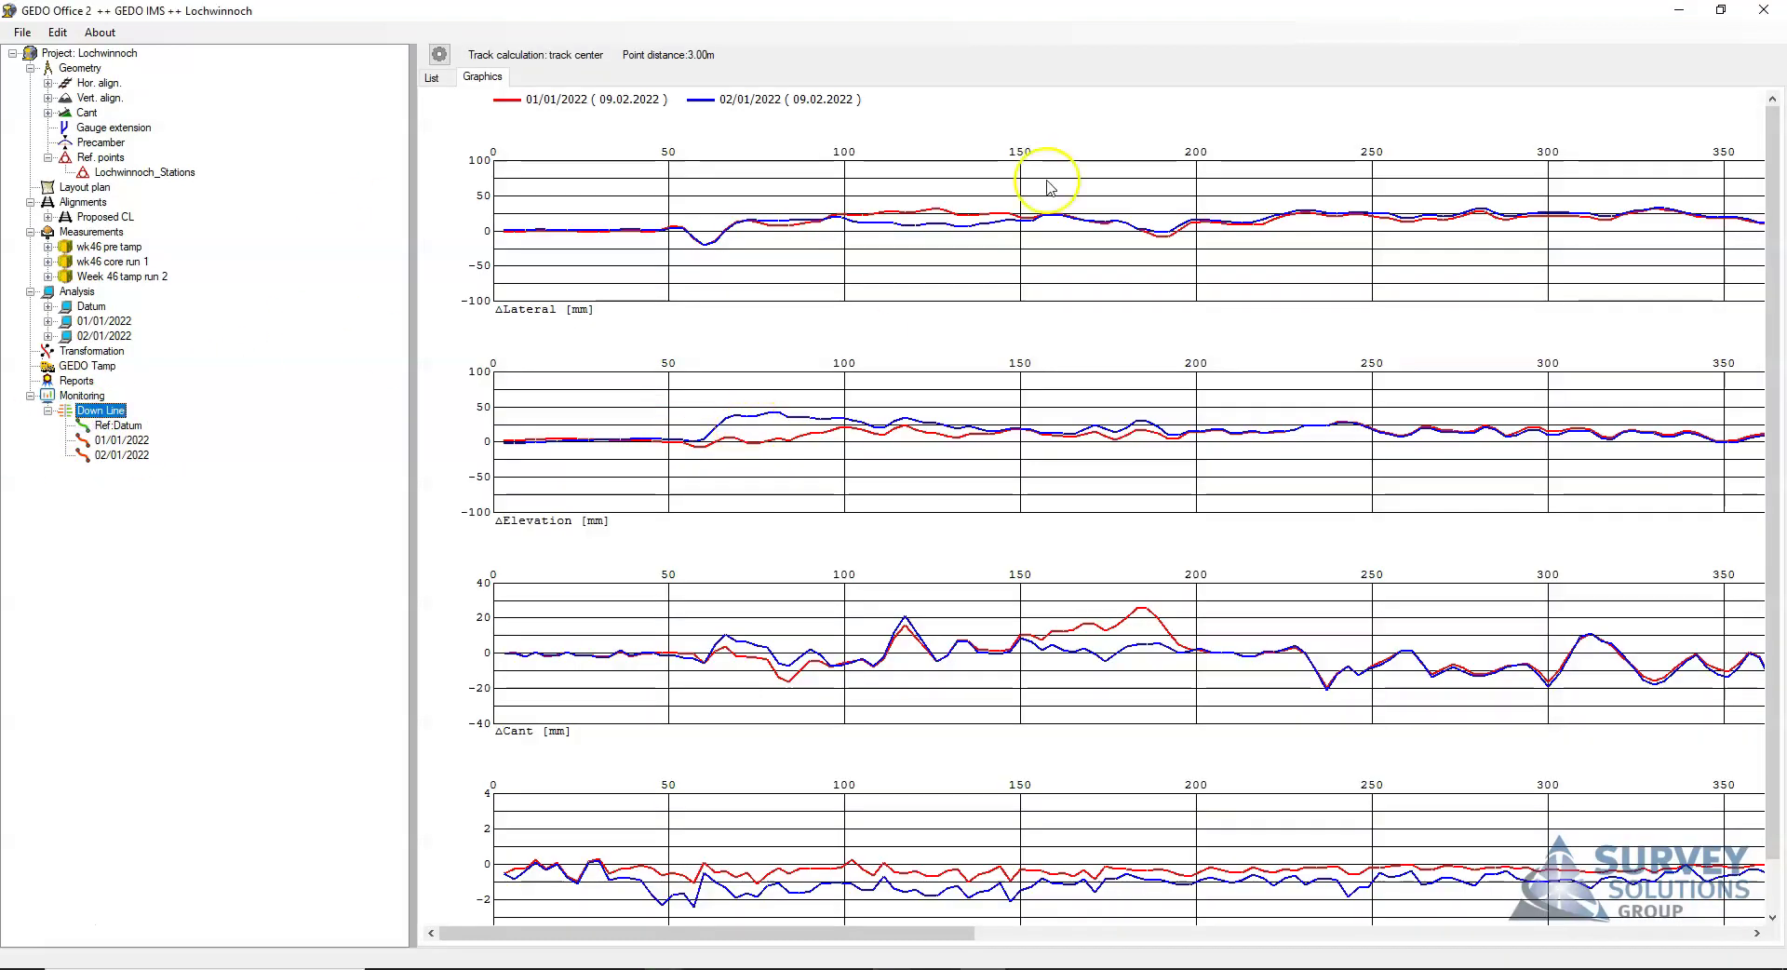
Create a new report of type Relative track report named 01/01/2022.
right_click(78, 382)
left_click(137, 396)
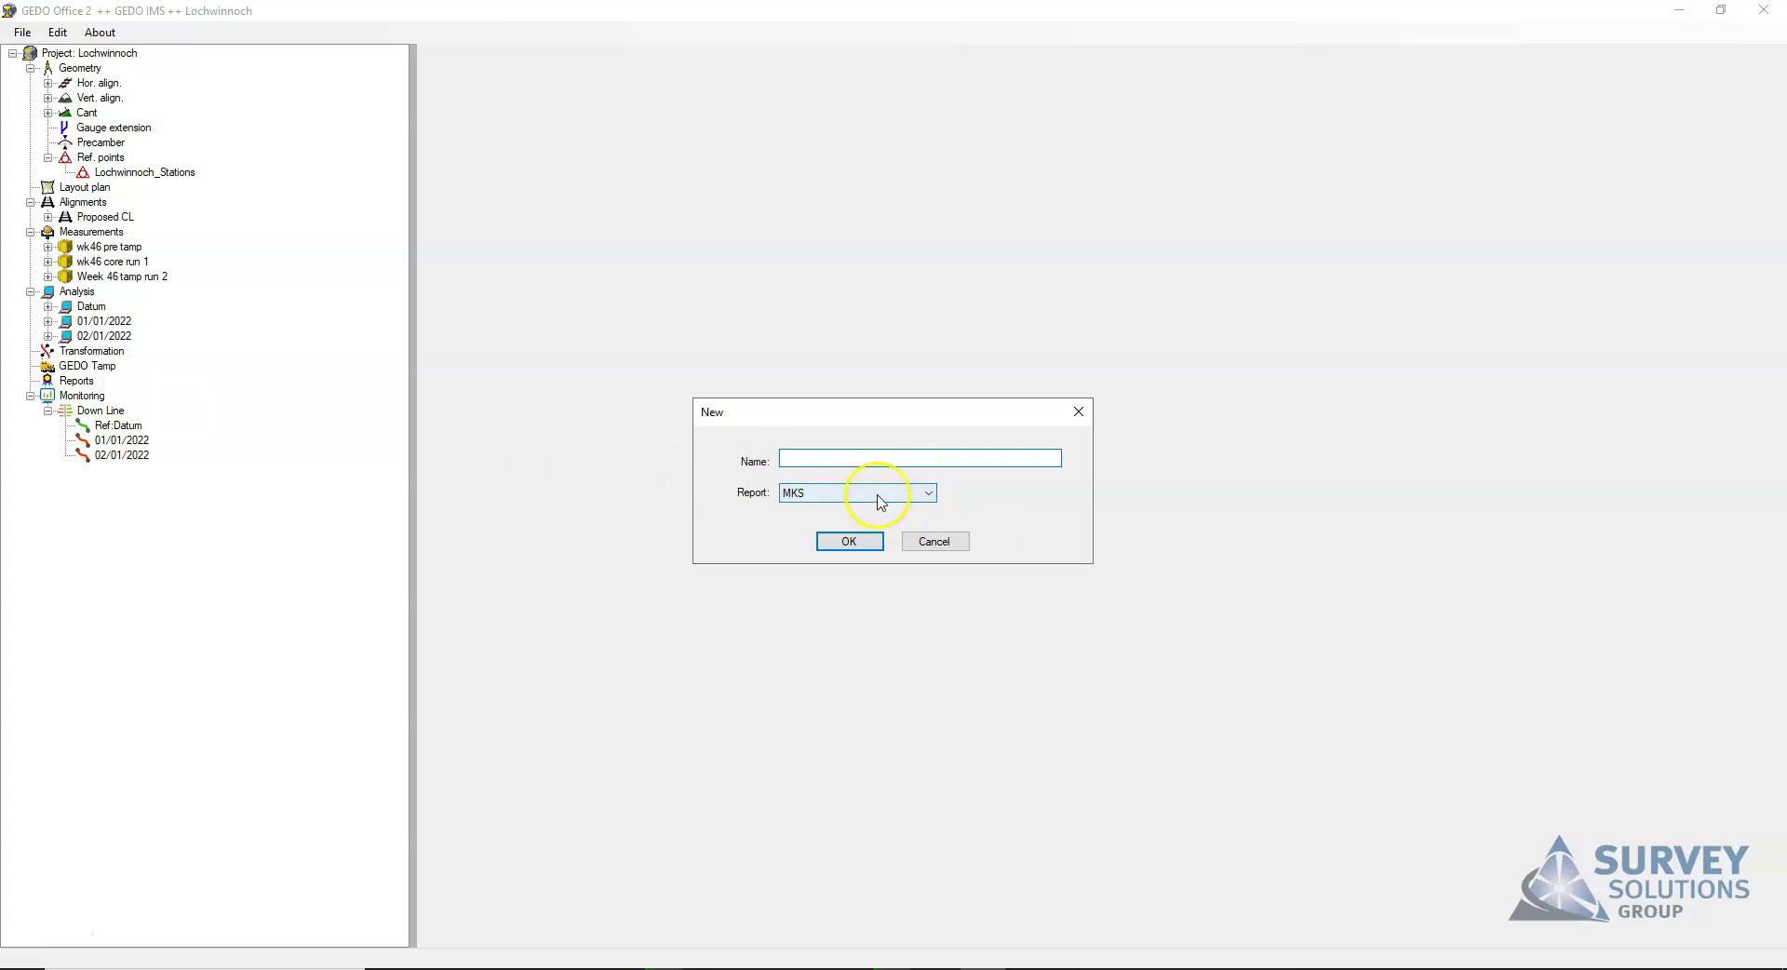
left_click(908, 496)
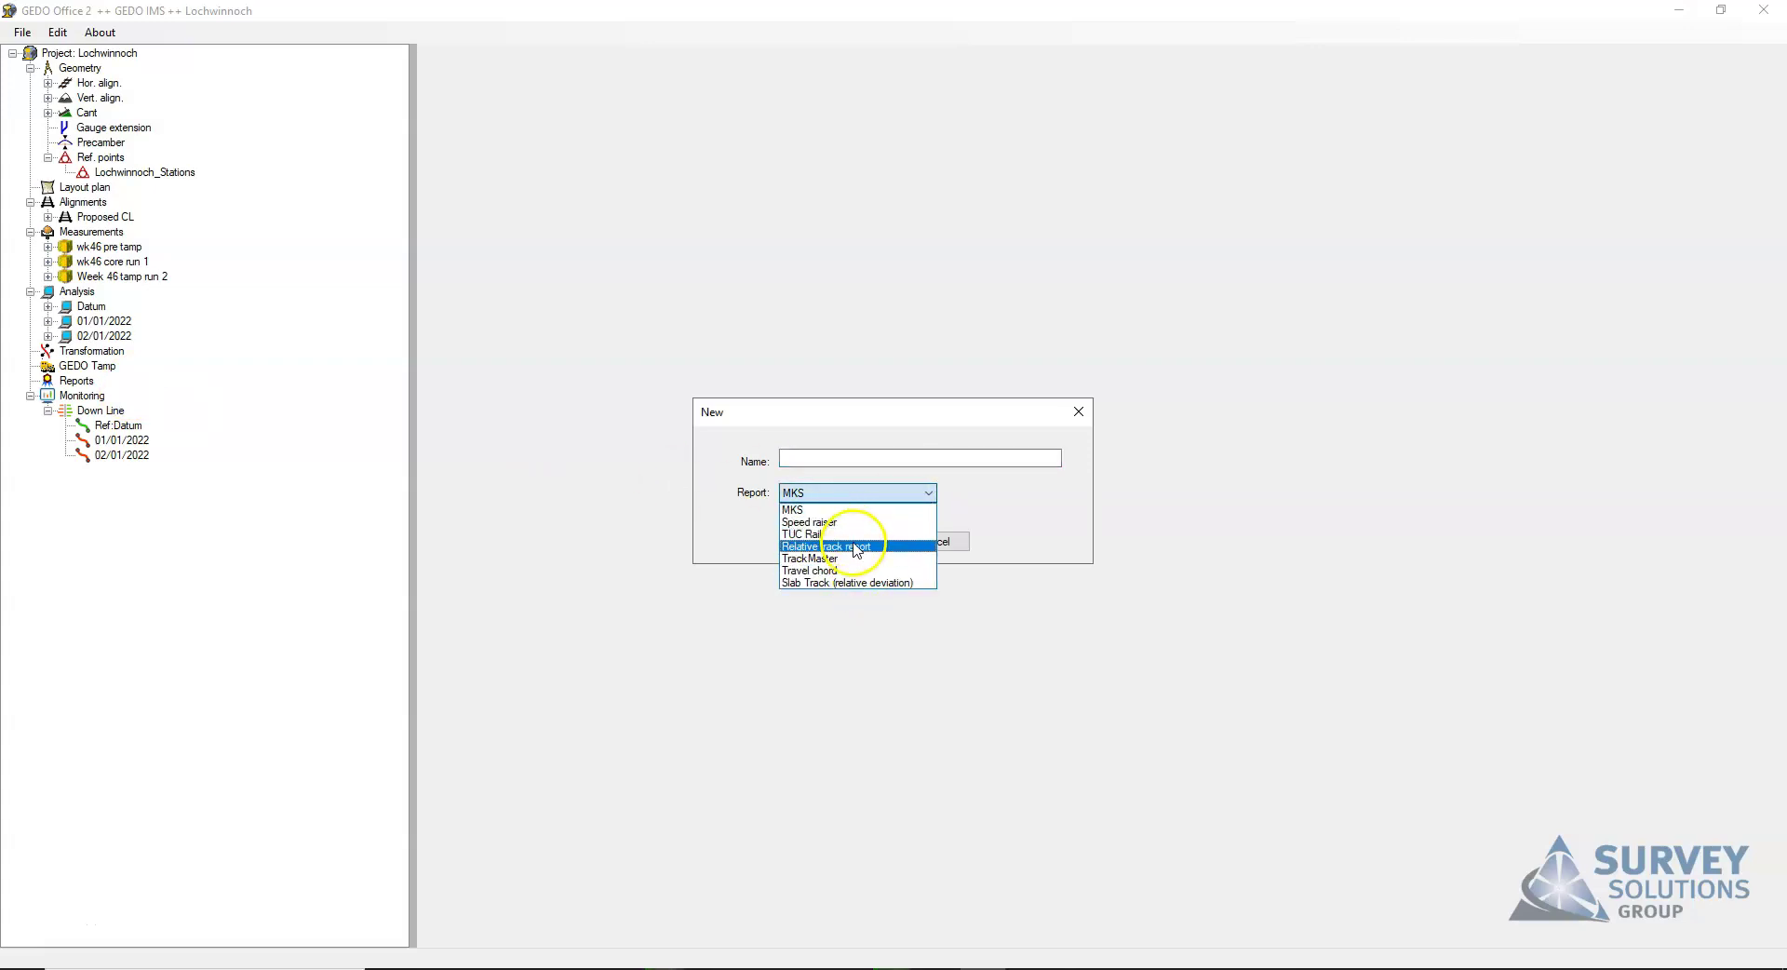
left_click(855, 551)
left_click(799, 459)
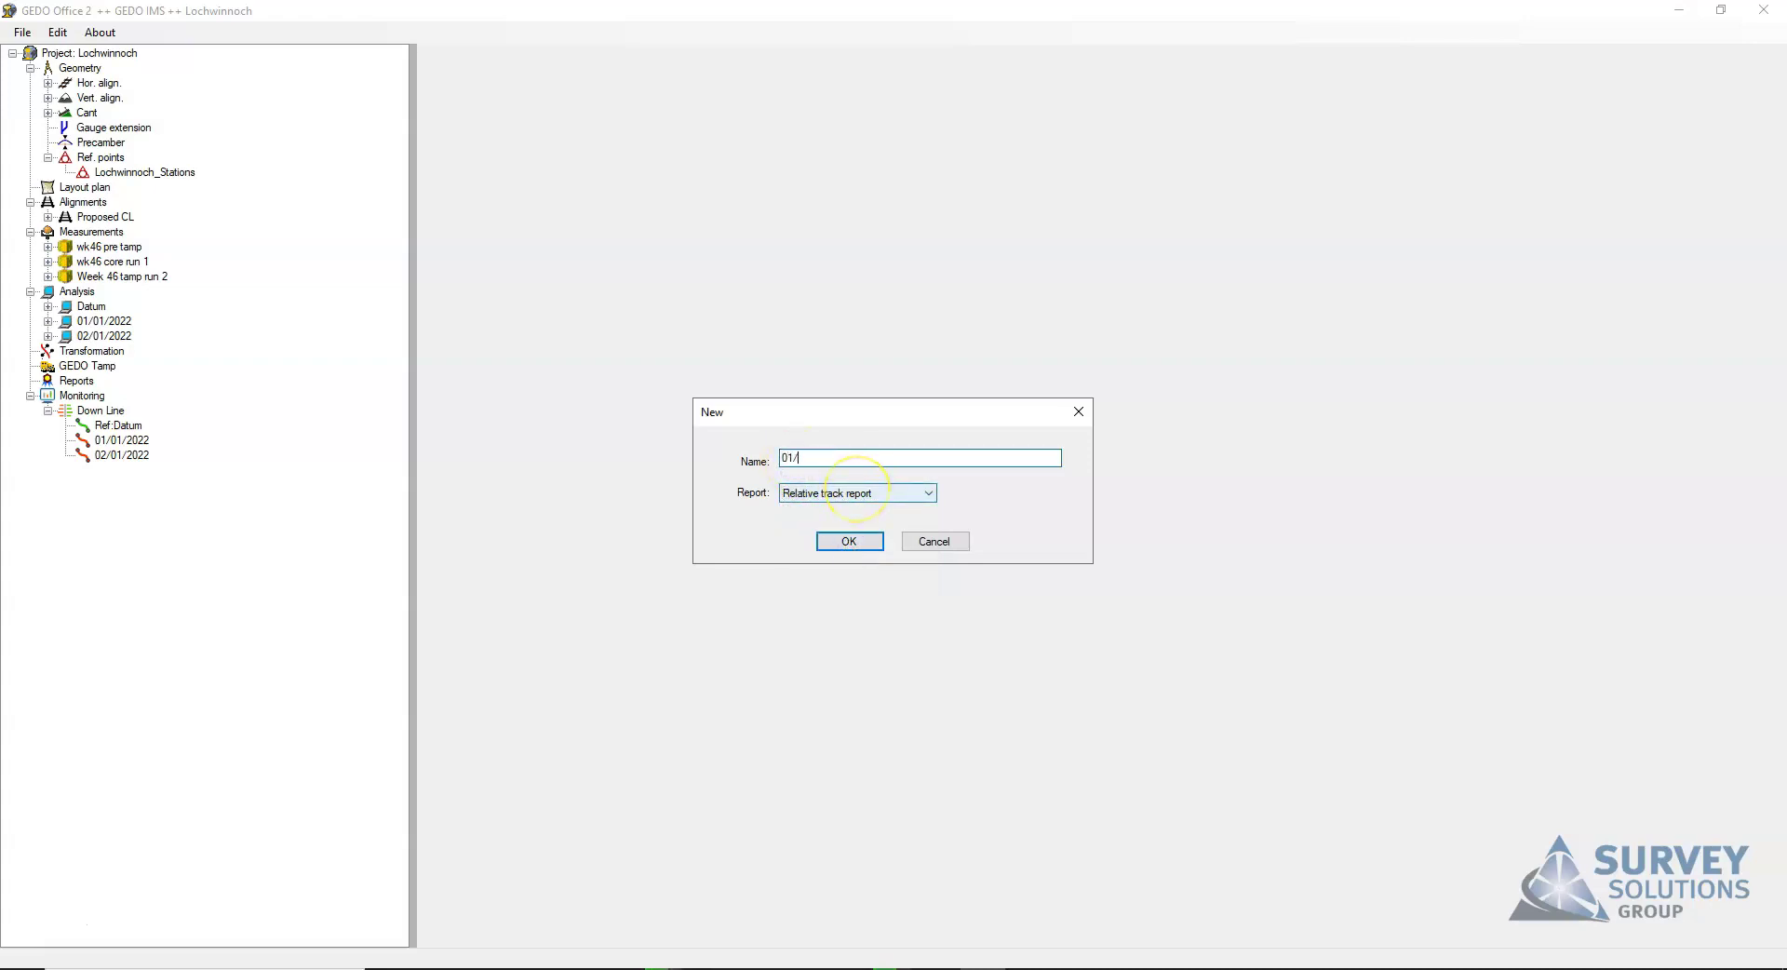
type("01/01/2022")
key("Return")
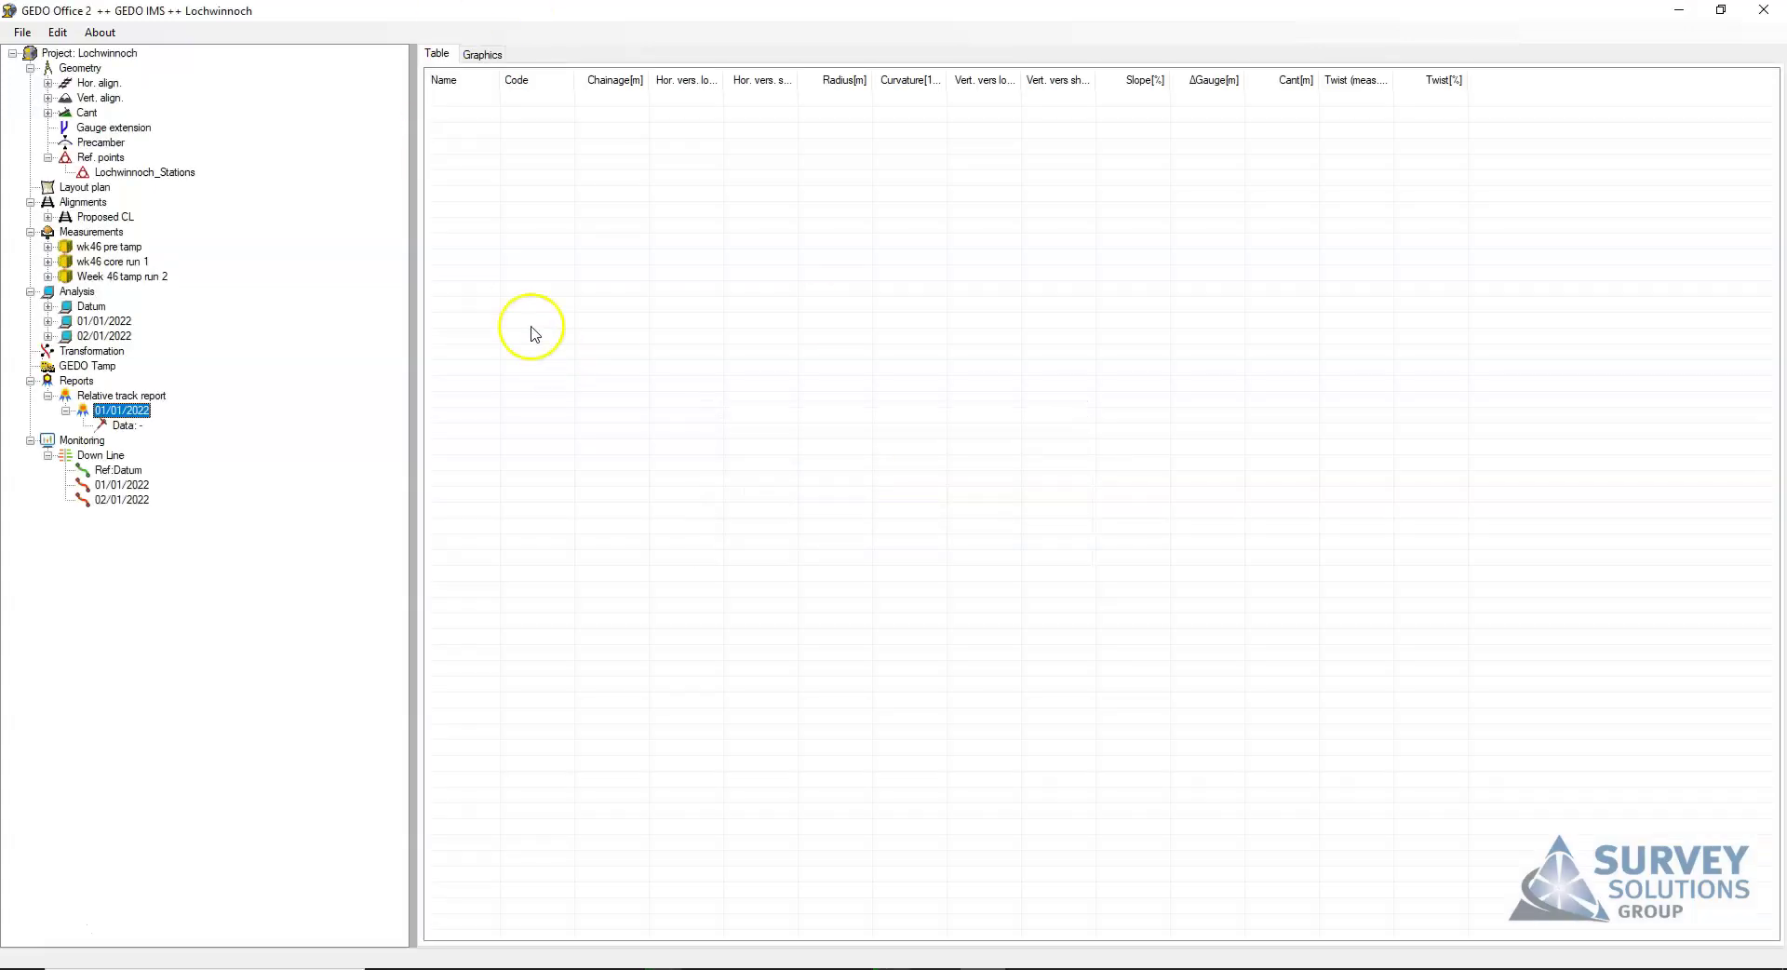
Assign the 01/01/2022 analysis as the report's data, with a 6 m short chord and a 20 m long chord.
left_click_drag(105, 320, 145, 429)
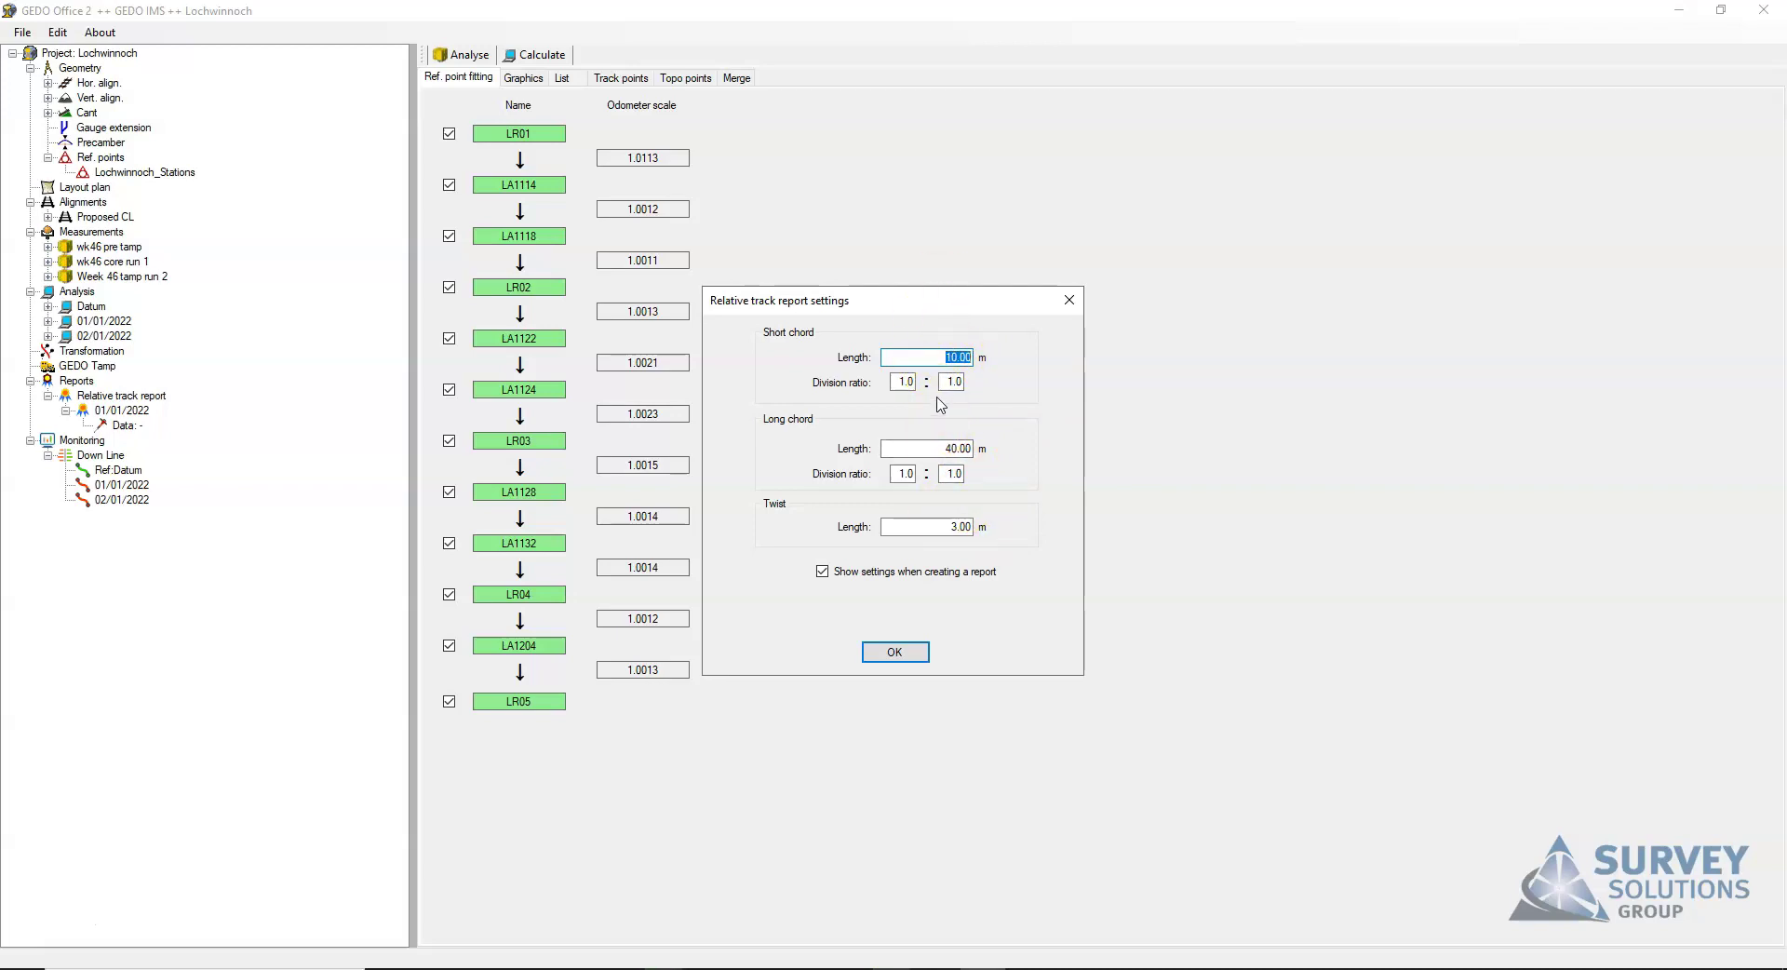
left_click(928, 453)
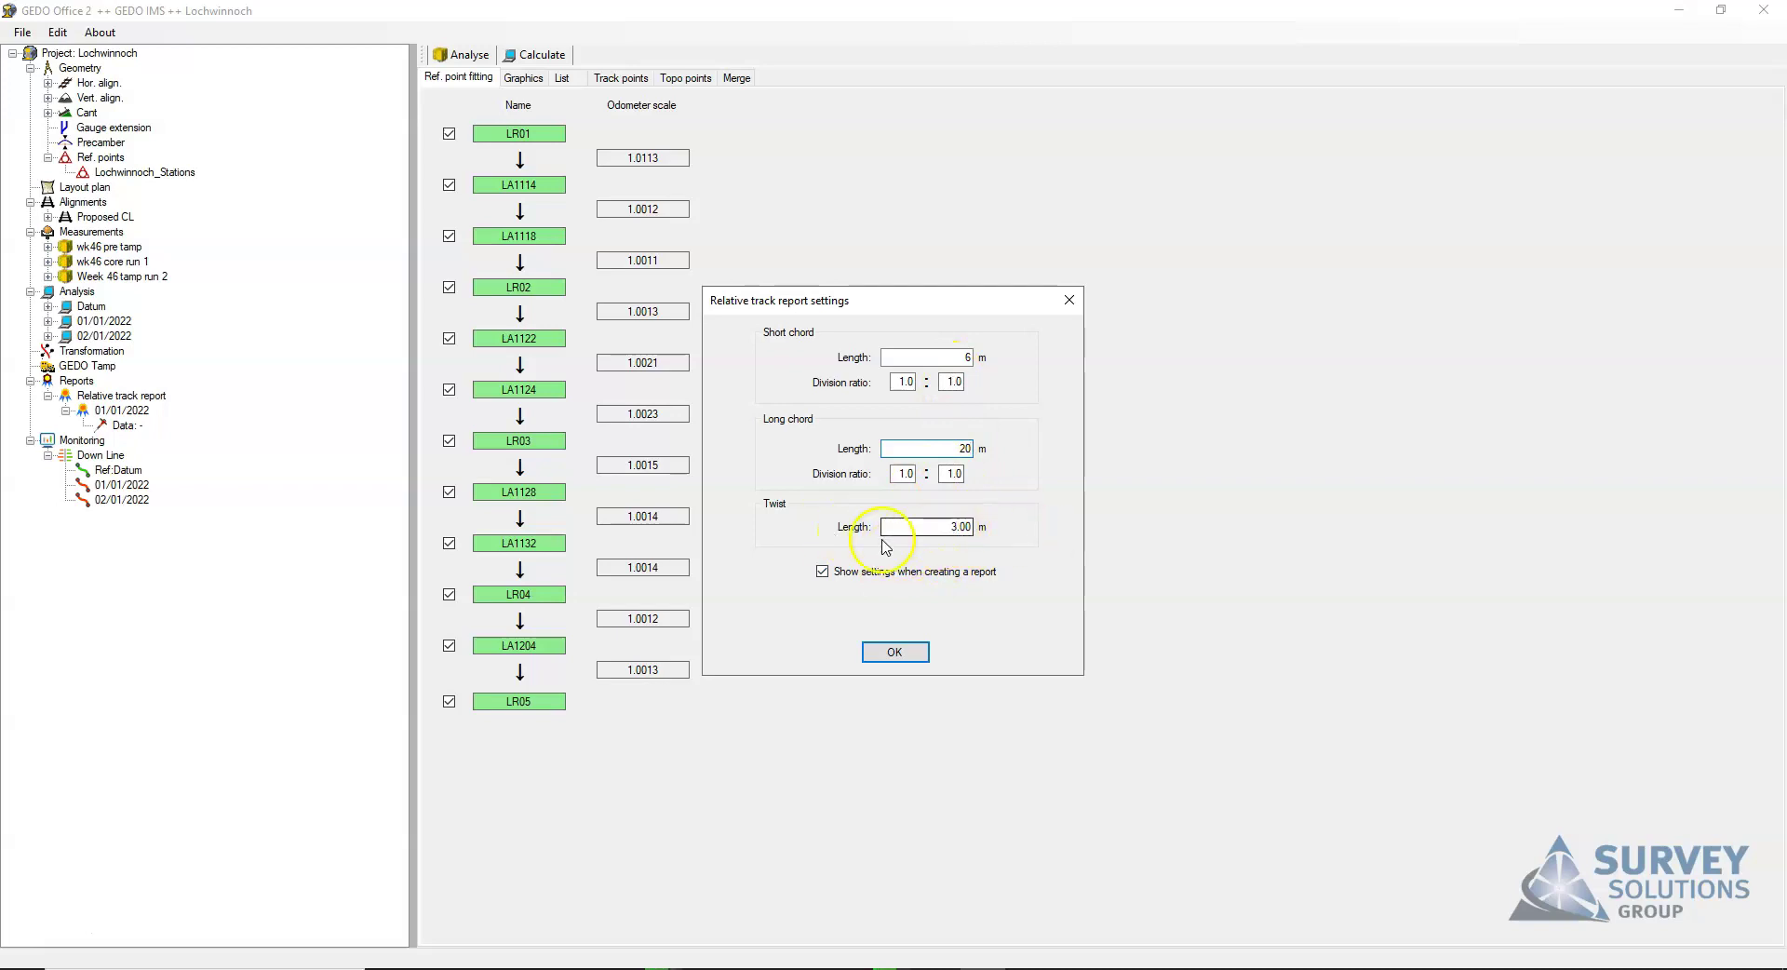
left_click(894, 652)
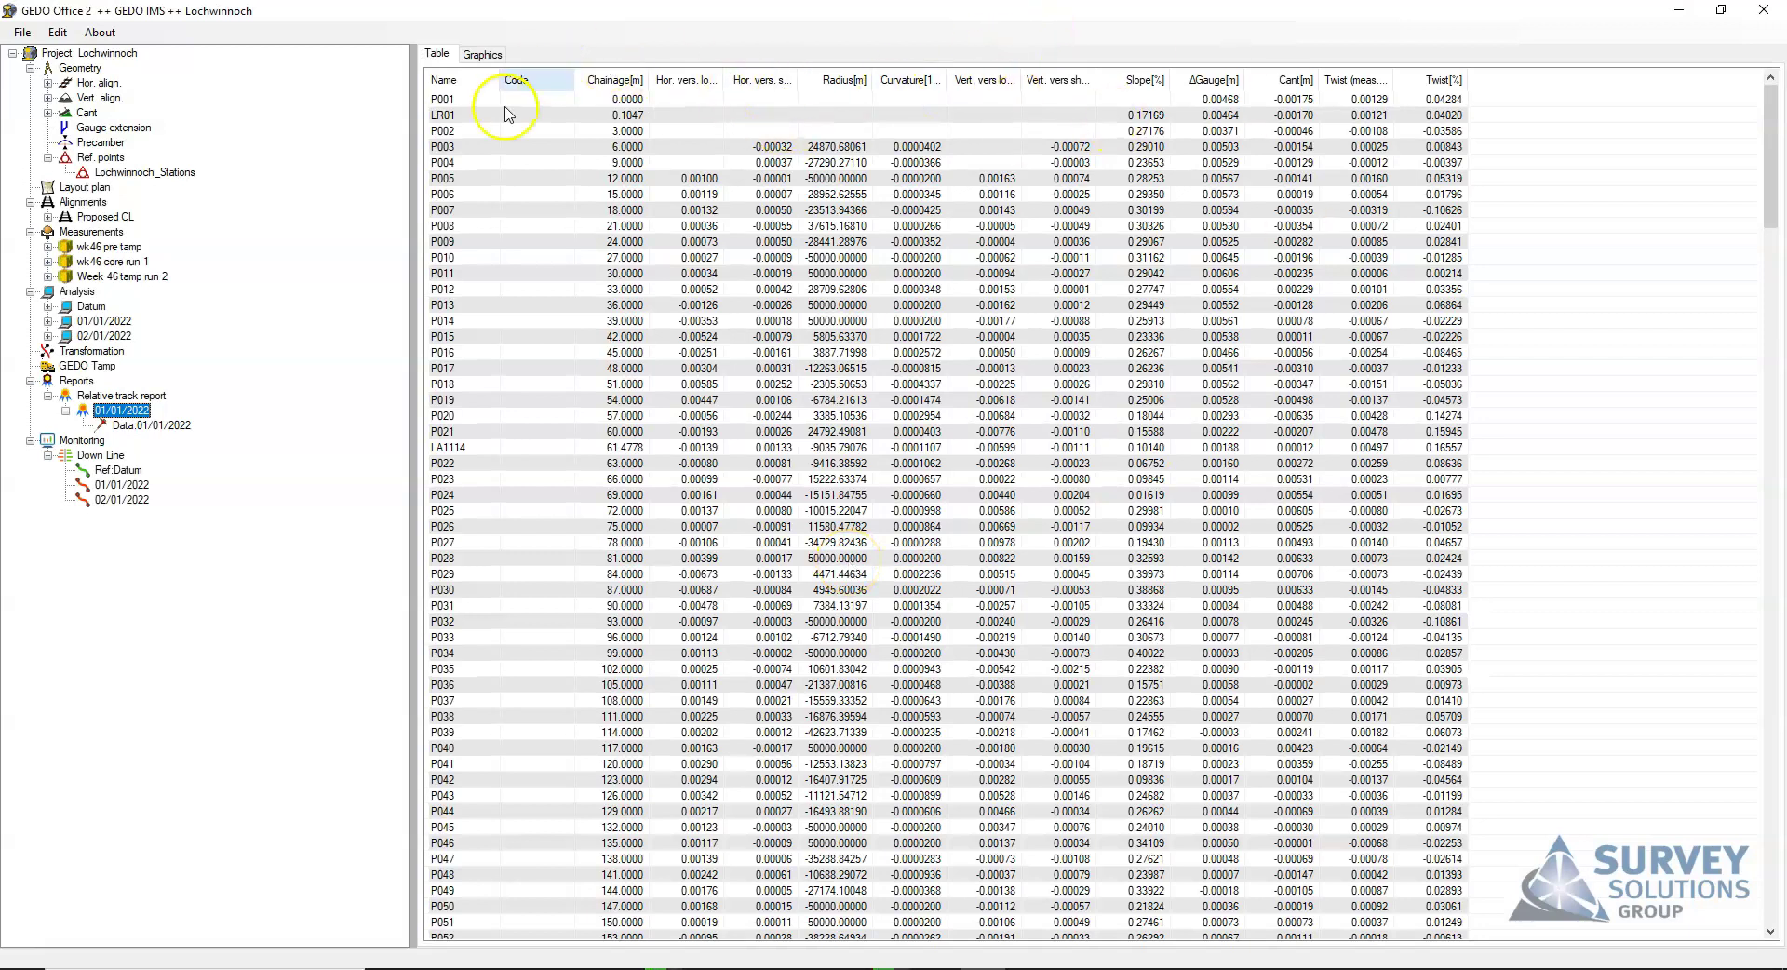
Examine the 01/01/2022 relative track report table, including points LR01 and LA1114, and widen the two twist columns.
scroll(511, 282, "down", 4)
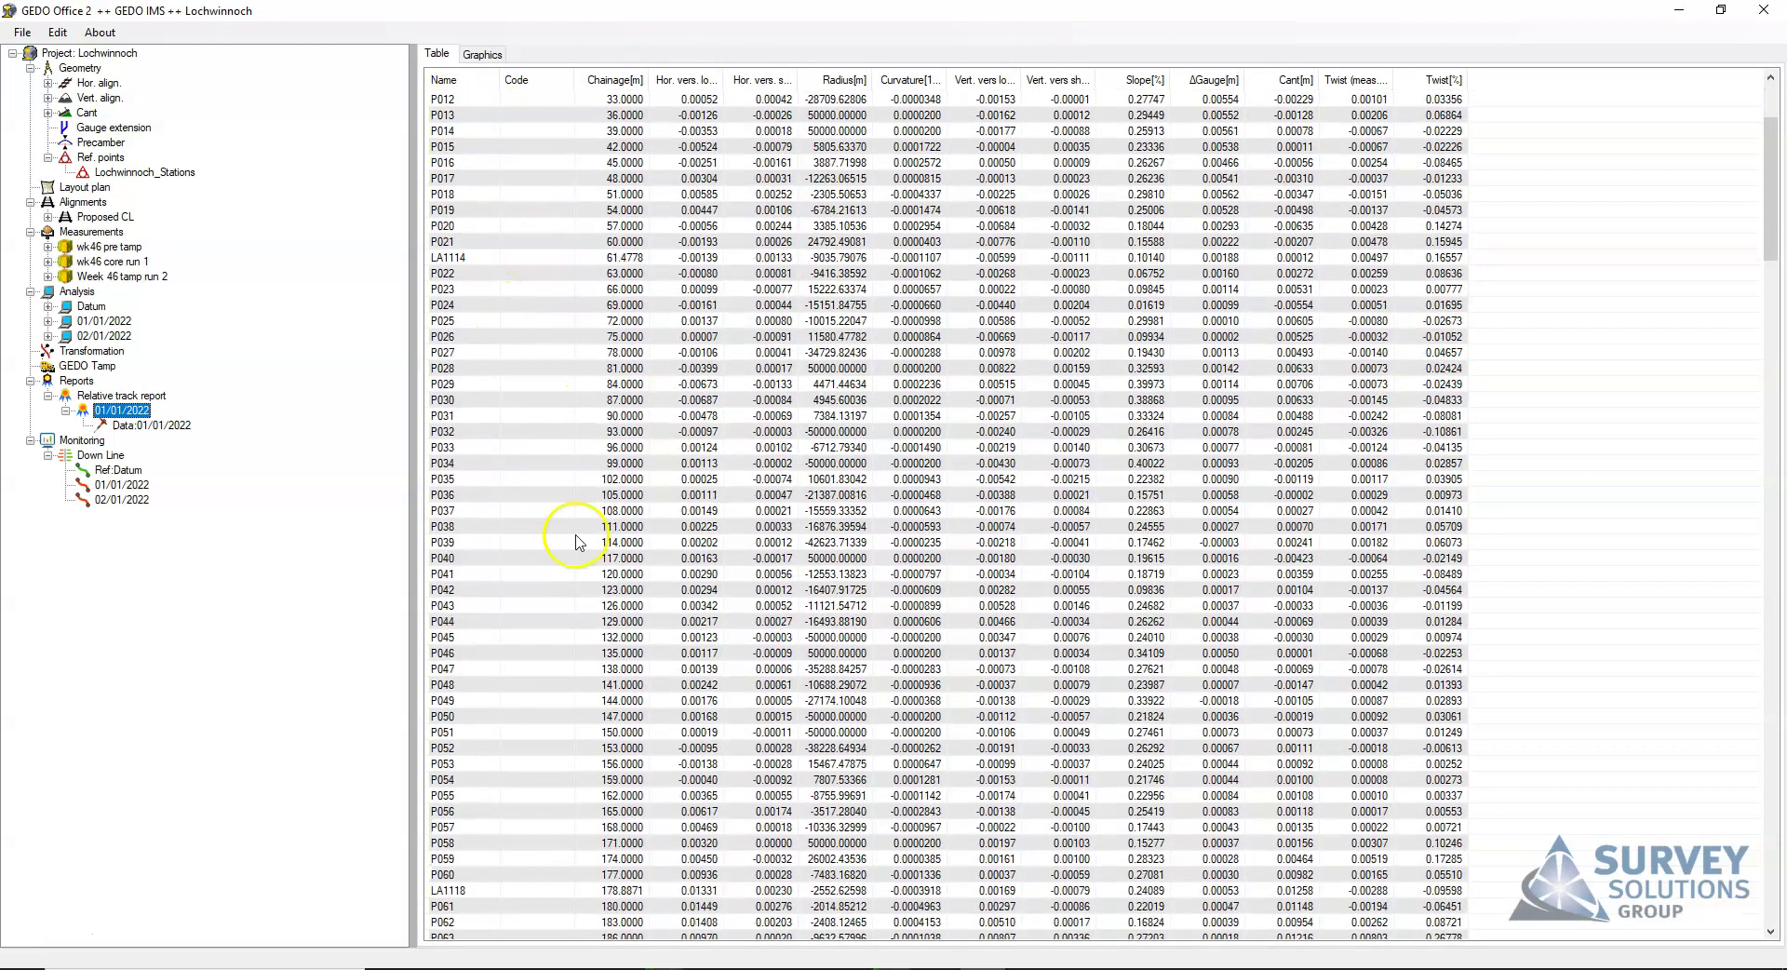
scroll(544, 592, "up", 4)
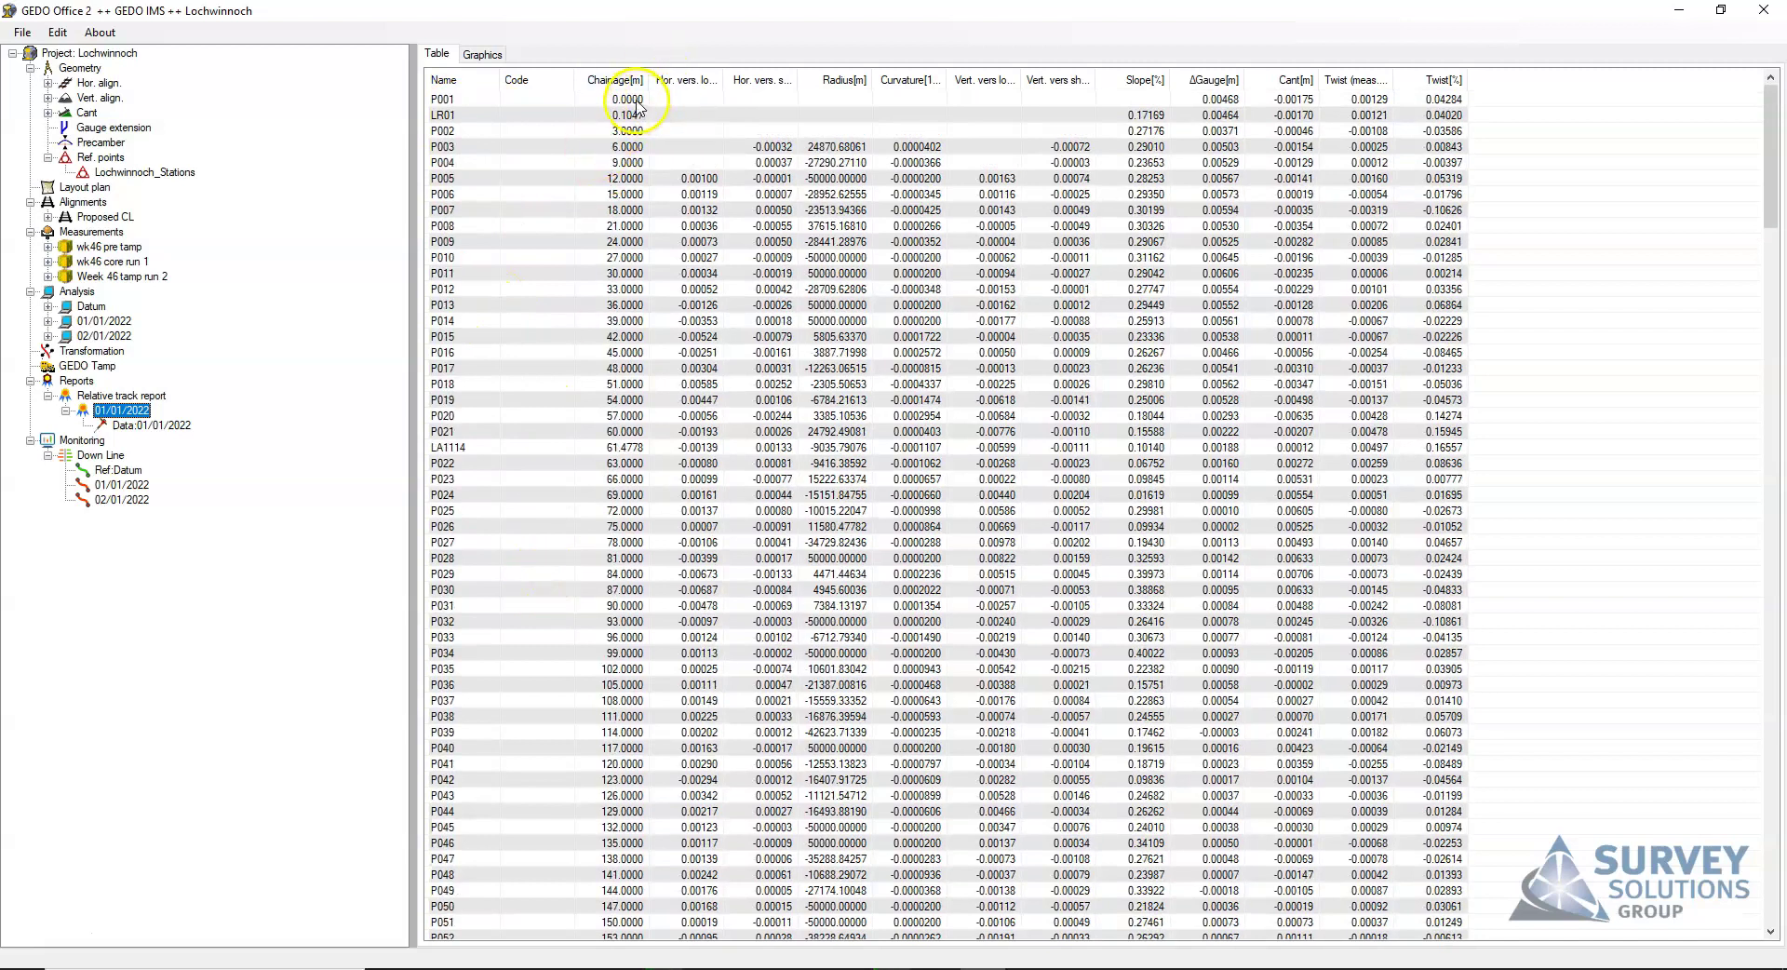
left_click(445, 115)
left_click(460, 448)
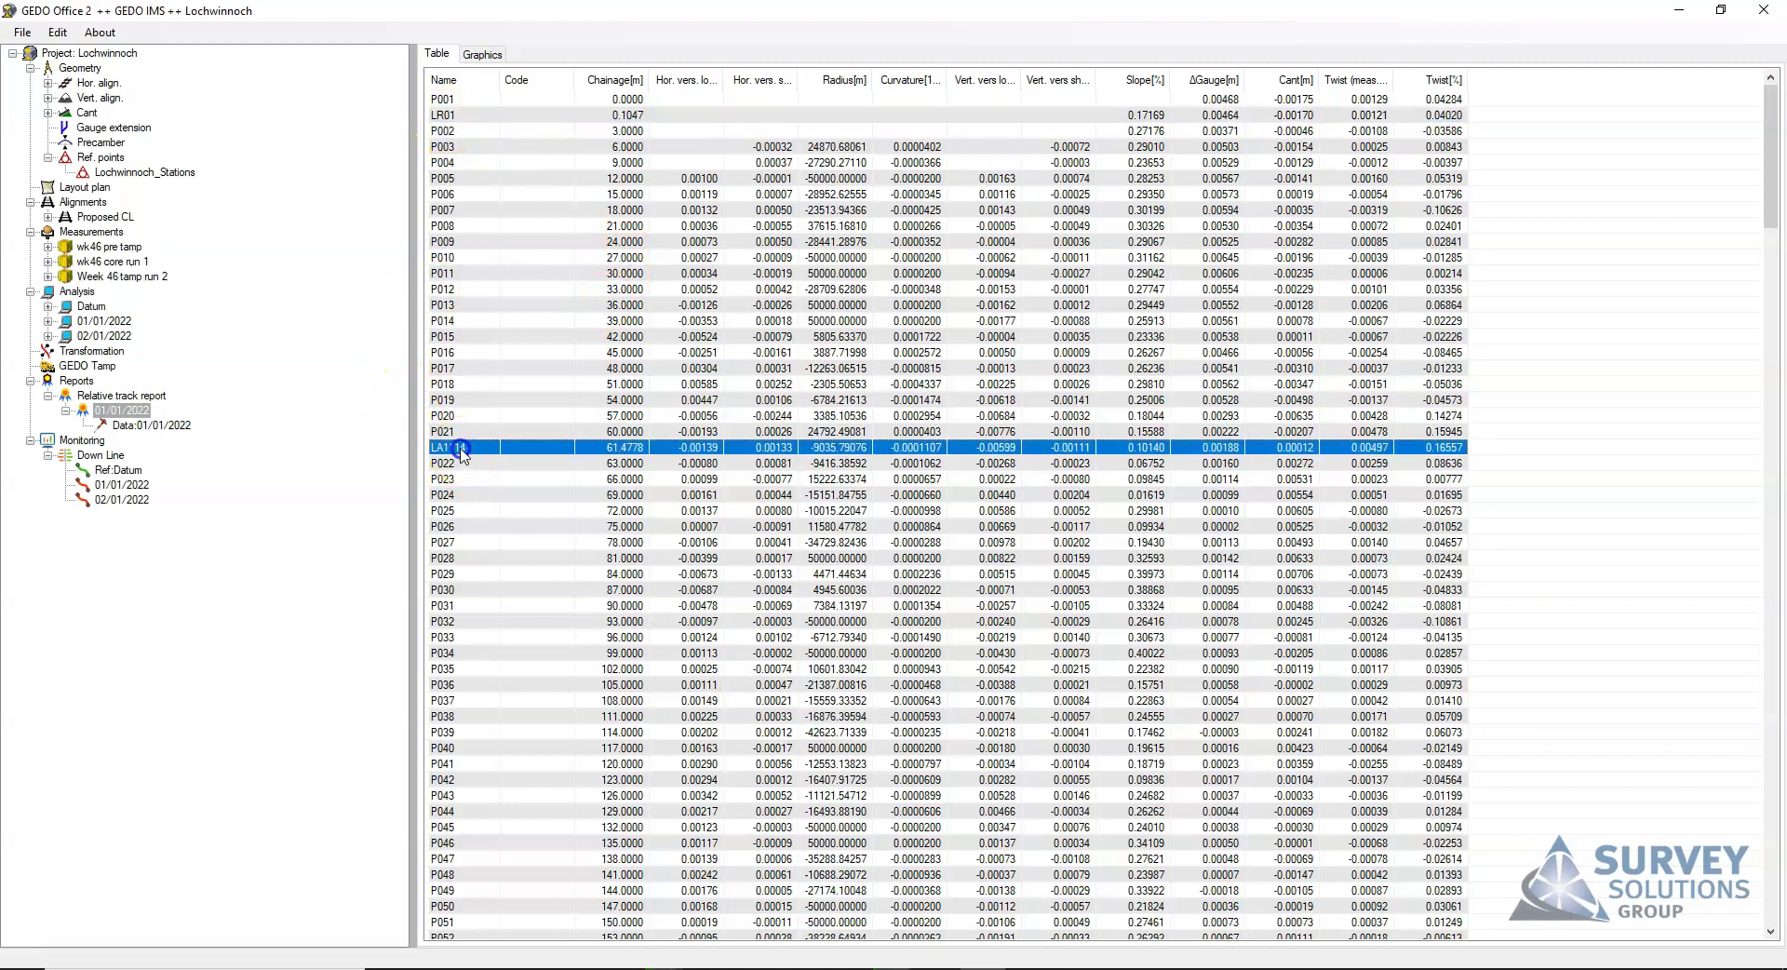
left_click(456, 116)
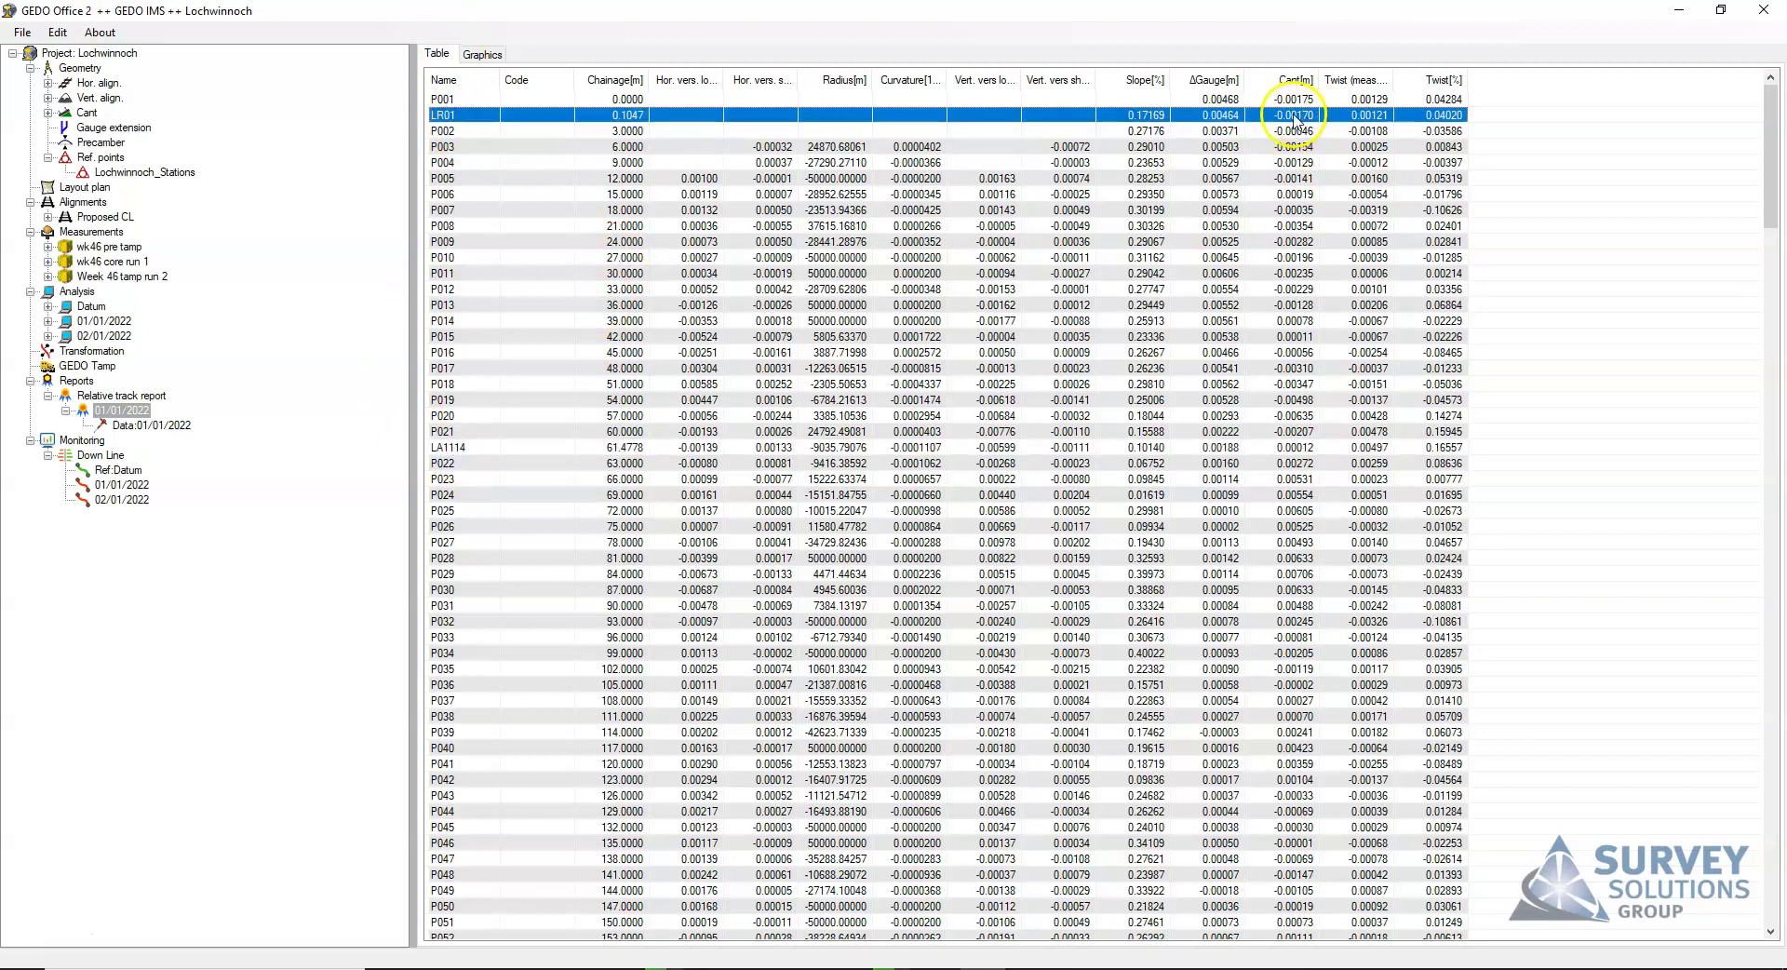
left_click_drag(1394, 81, 1441, 80)
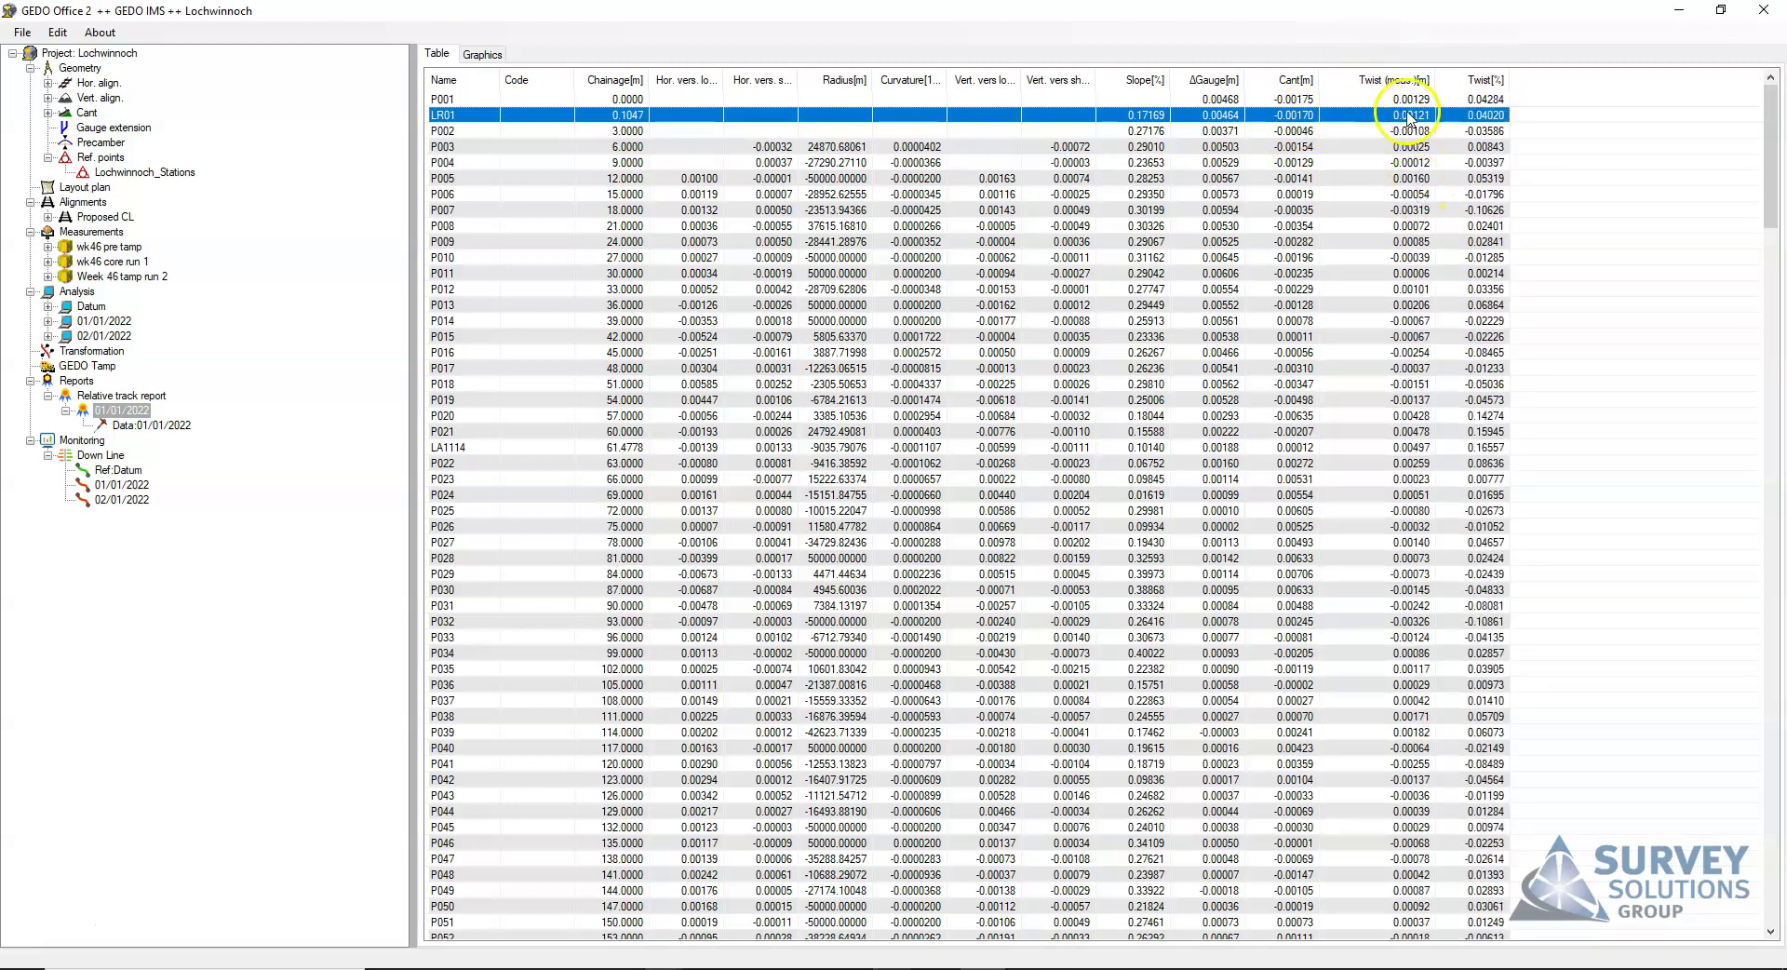
left_click_drag(1509, 80, 1531, 80)
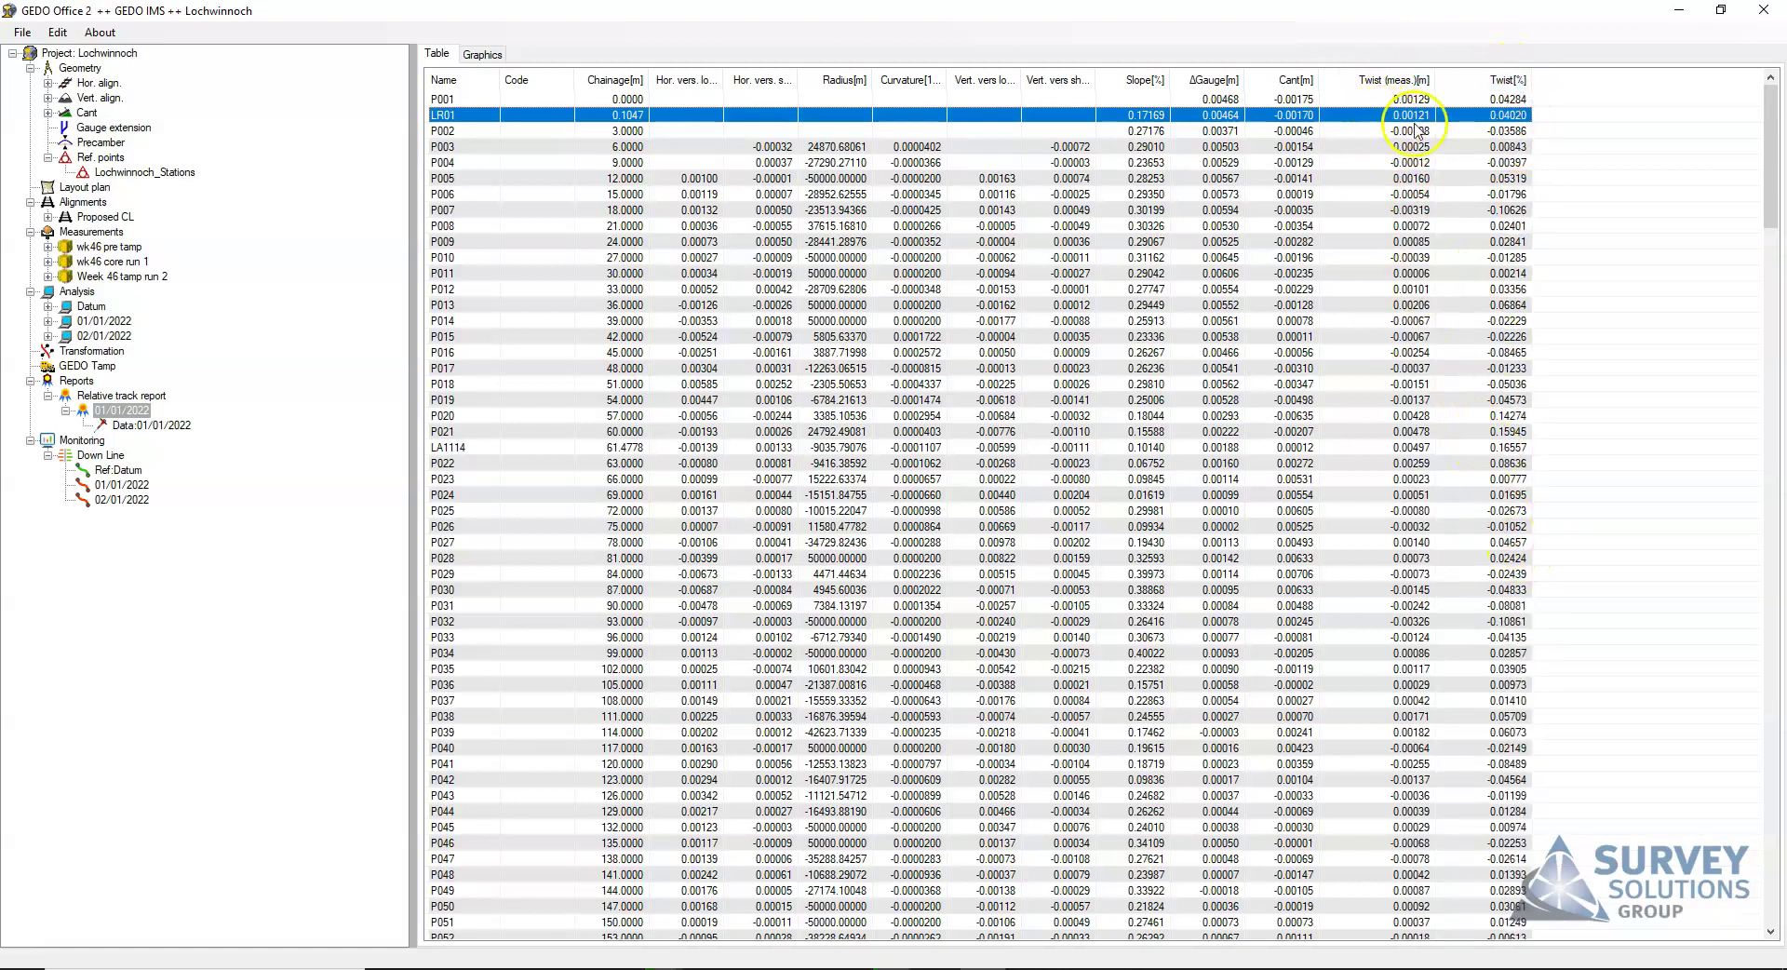
left_click(1396, 99)
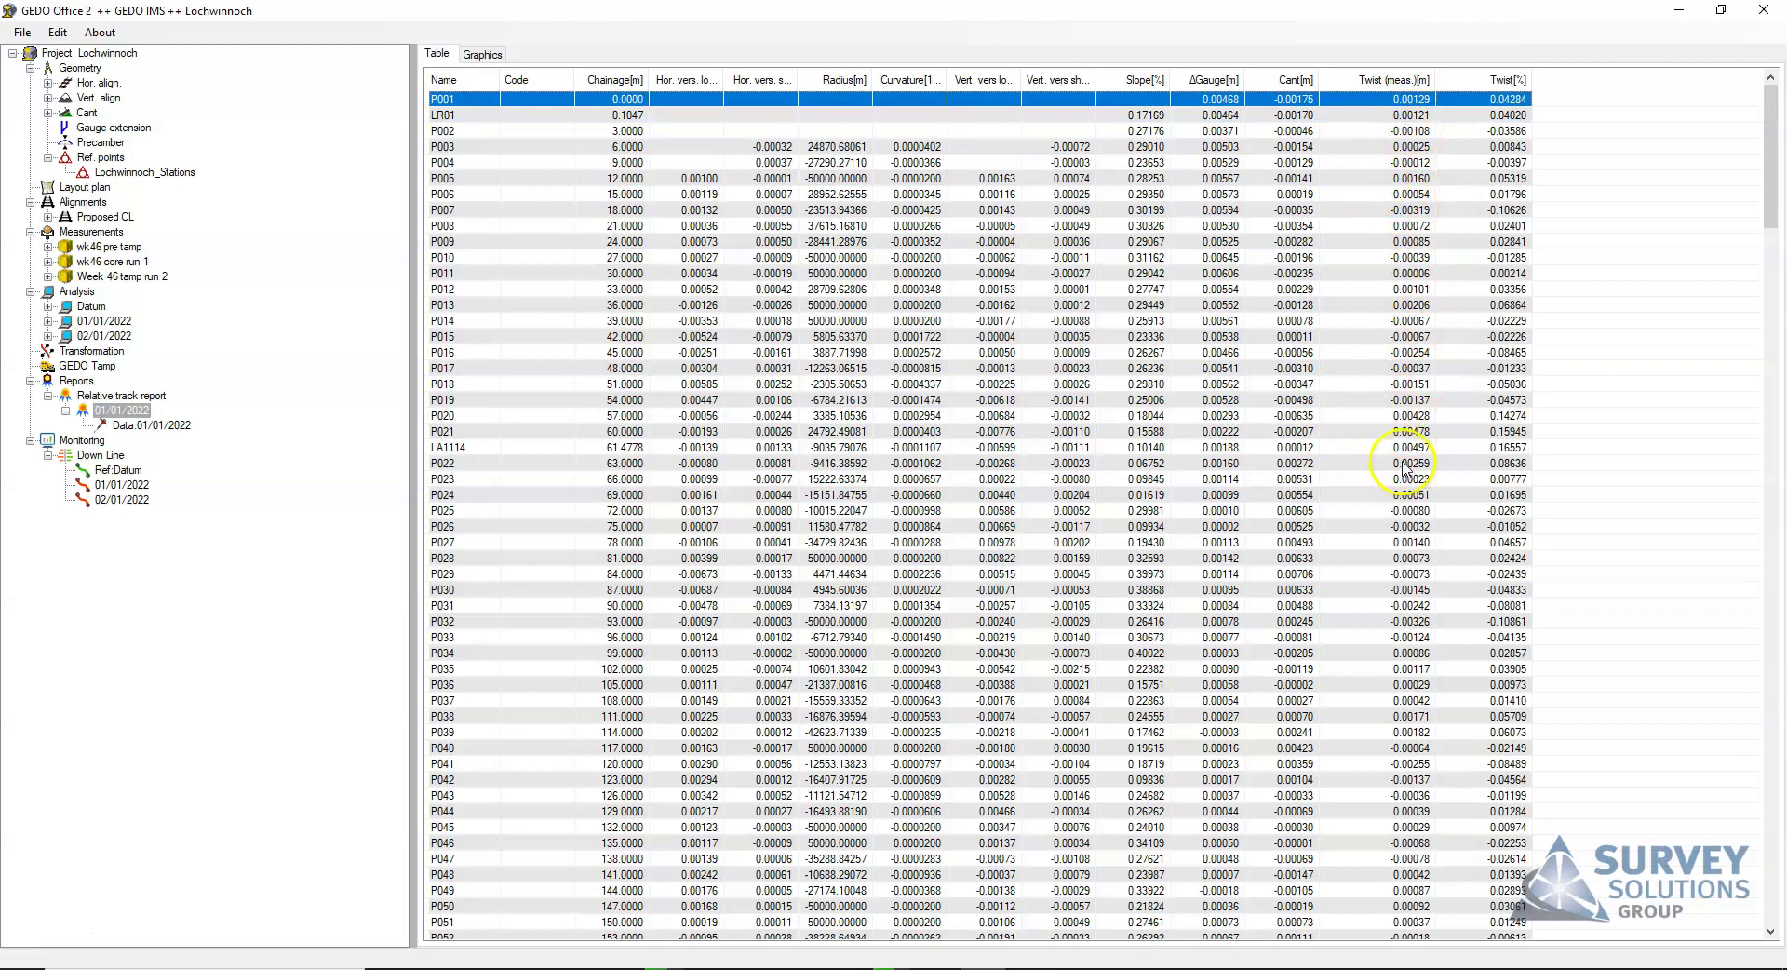
Check the export file types for the 01/01/2022 track report without saving, and return to the Down Line comparison graphs.
left_click(30, 382)
left_click(37, 925)
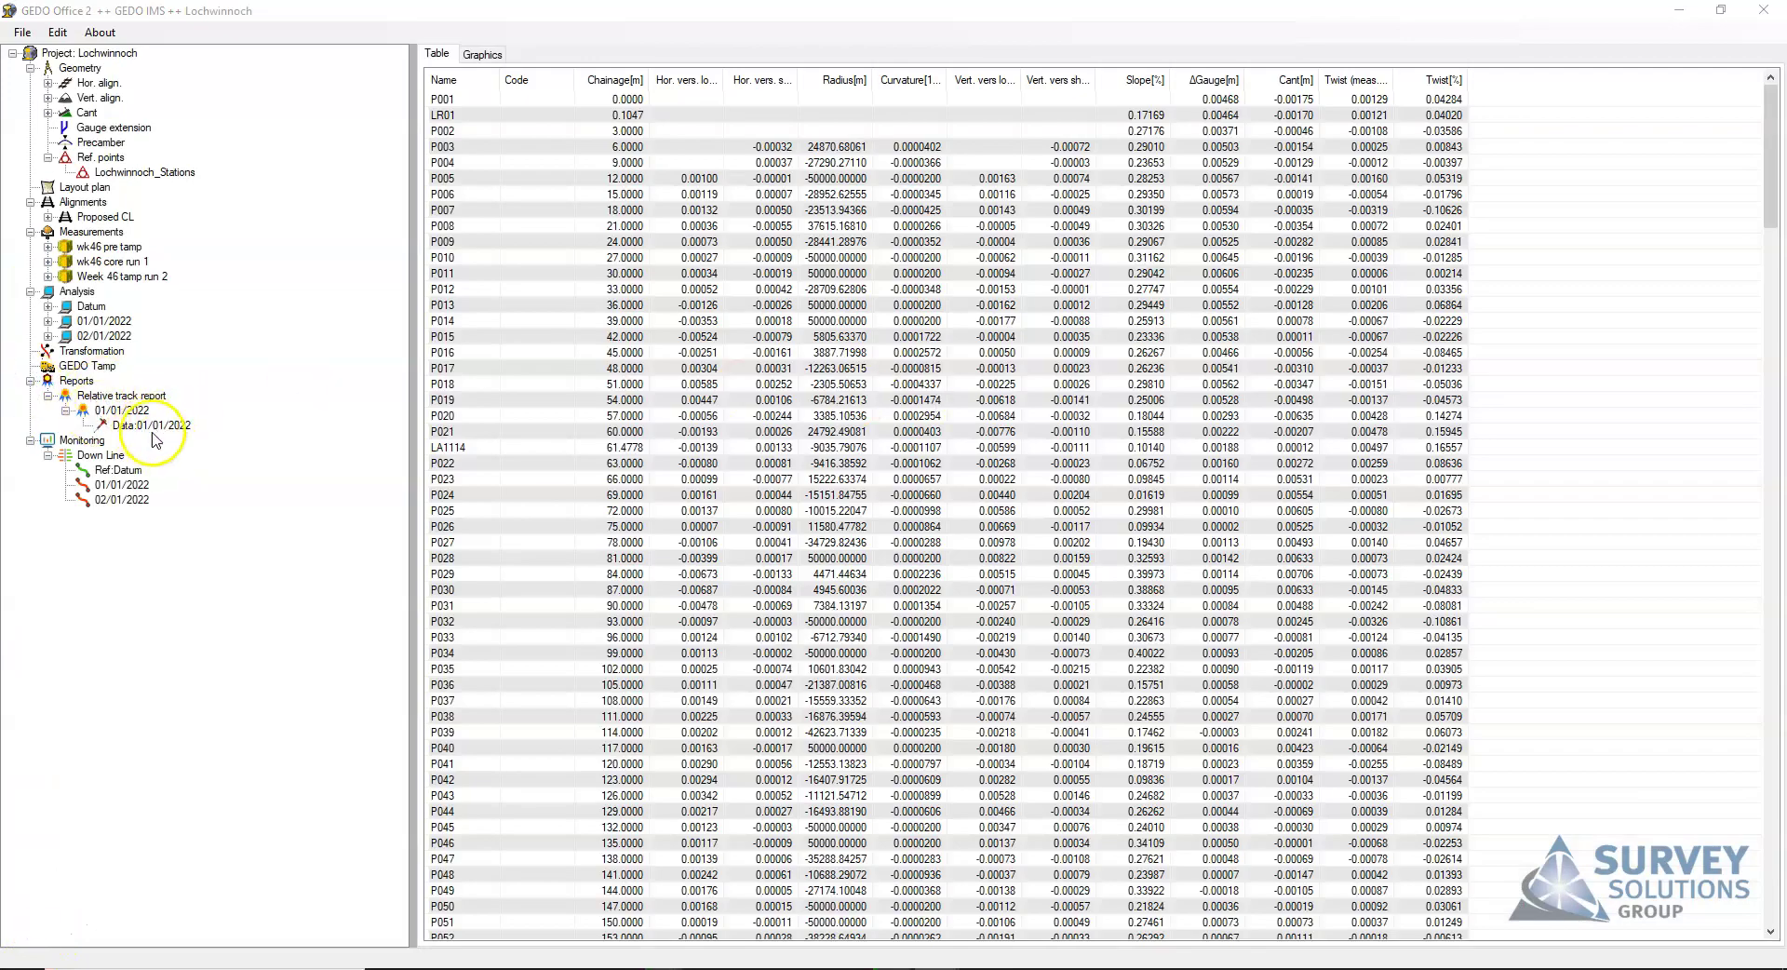
left_click(119, 411)
right_click(120, 412)
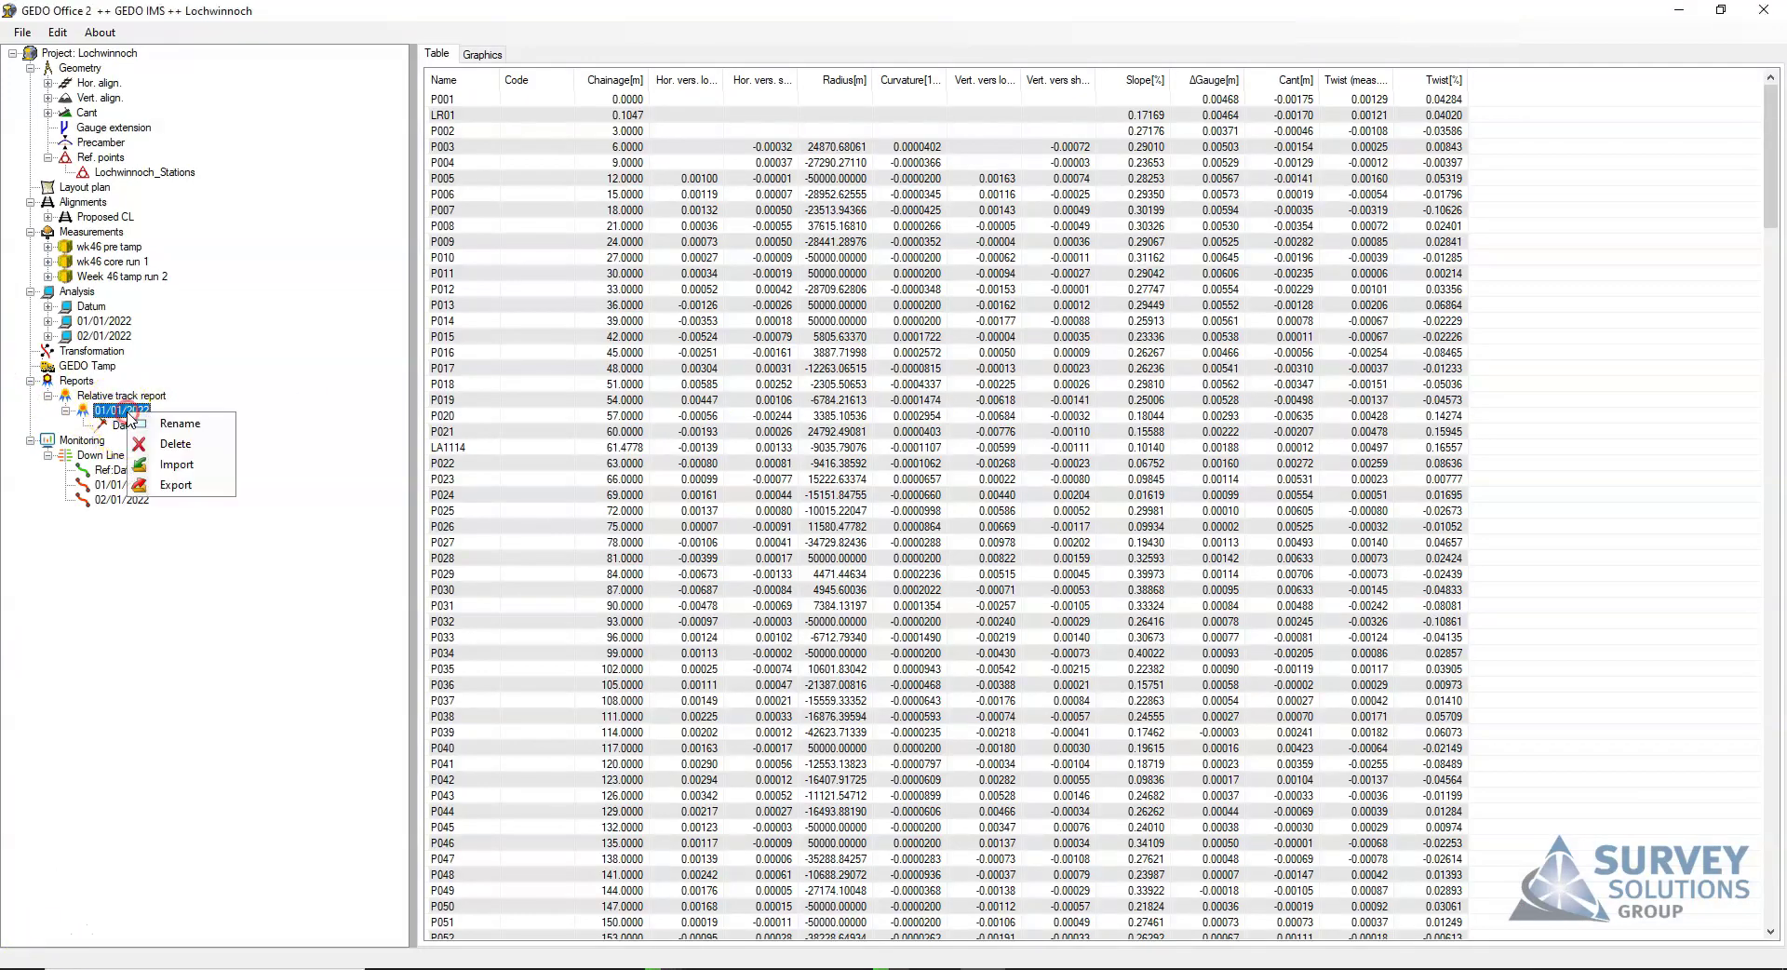
left_click(192, 486)
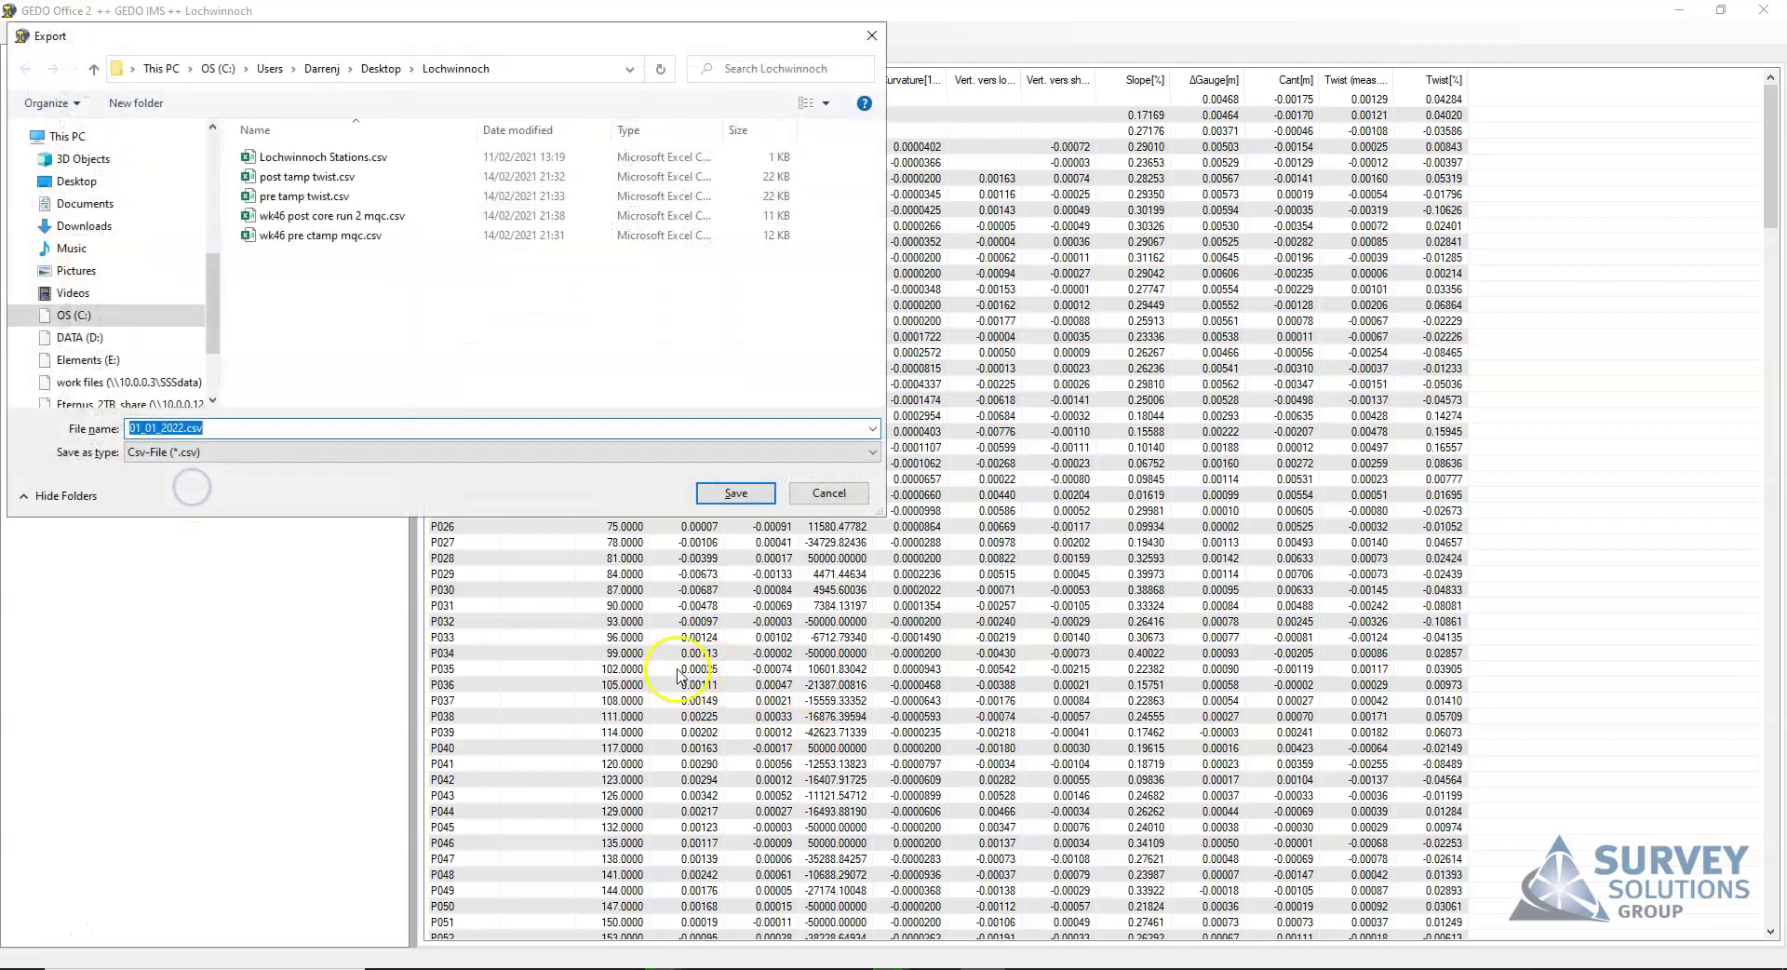
left_click(232, 453)
left_click(166, 485)
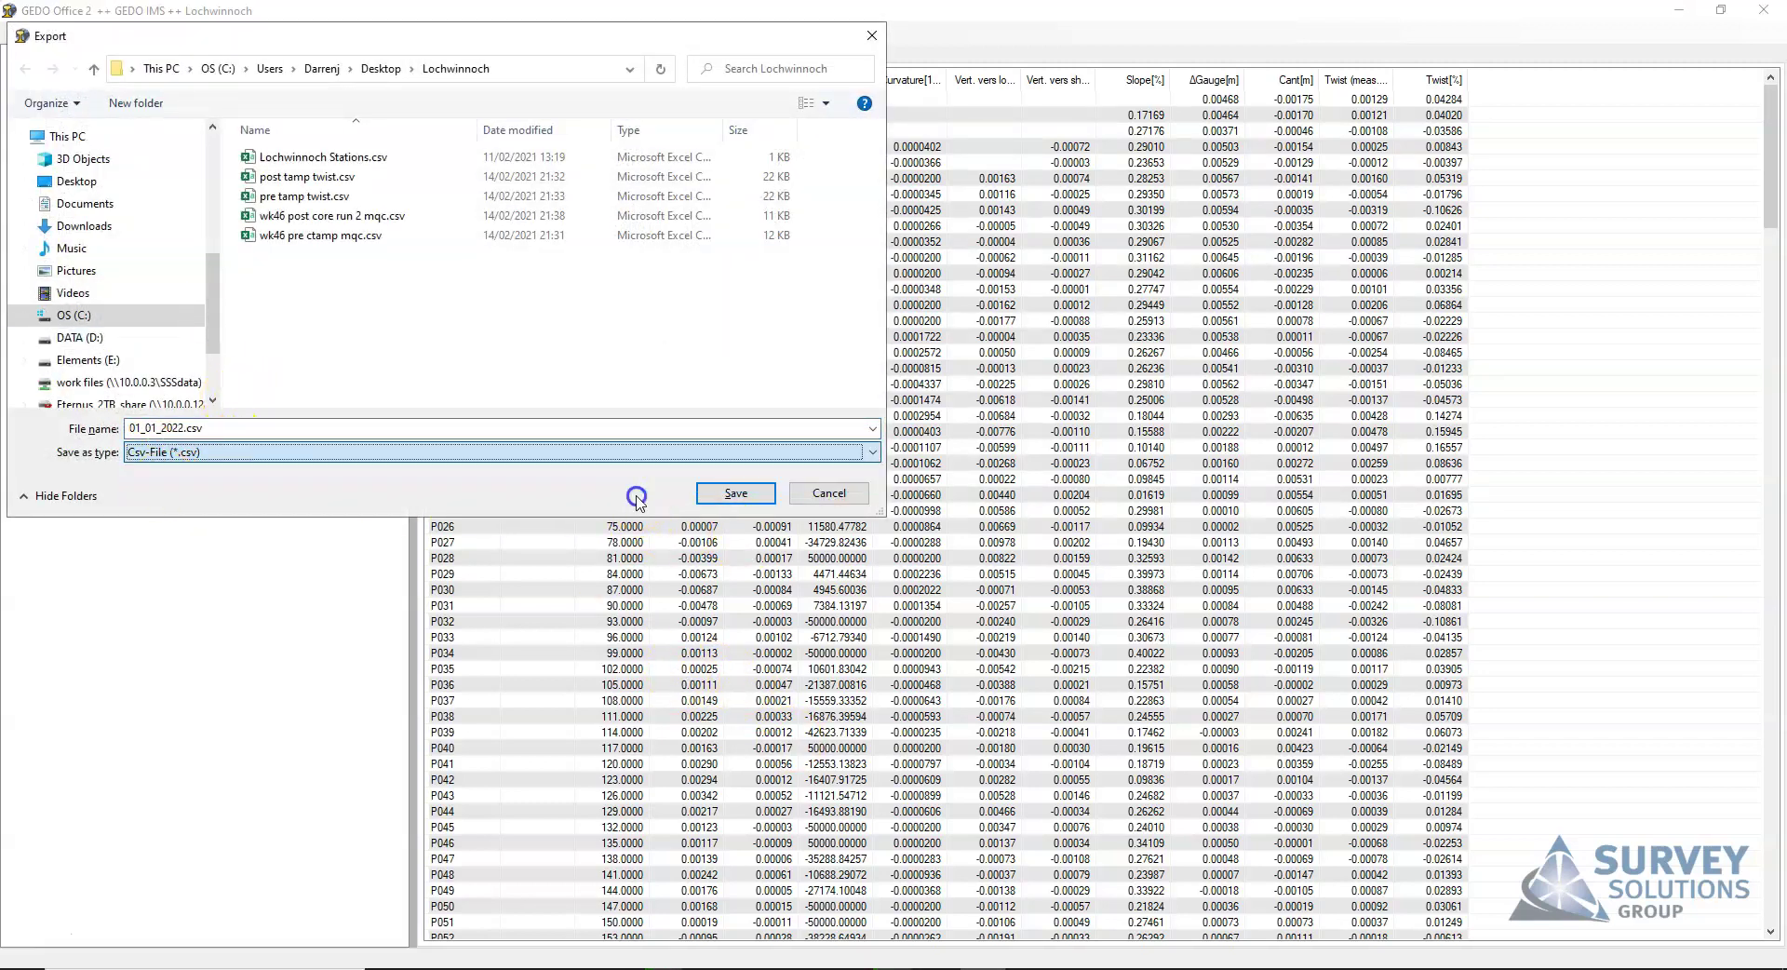
left_click(838, 496)
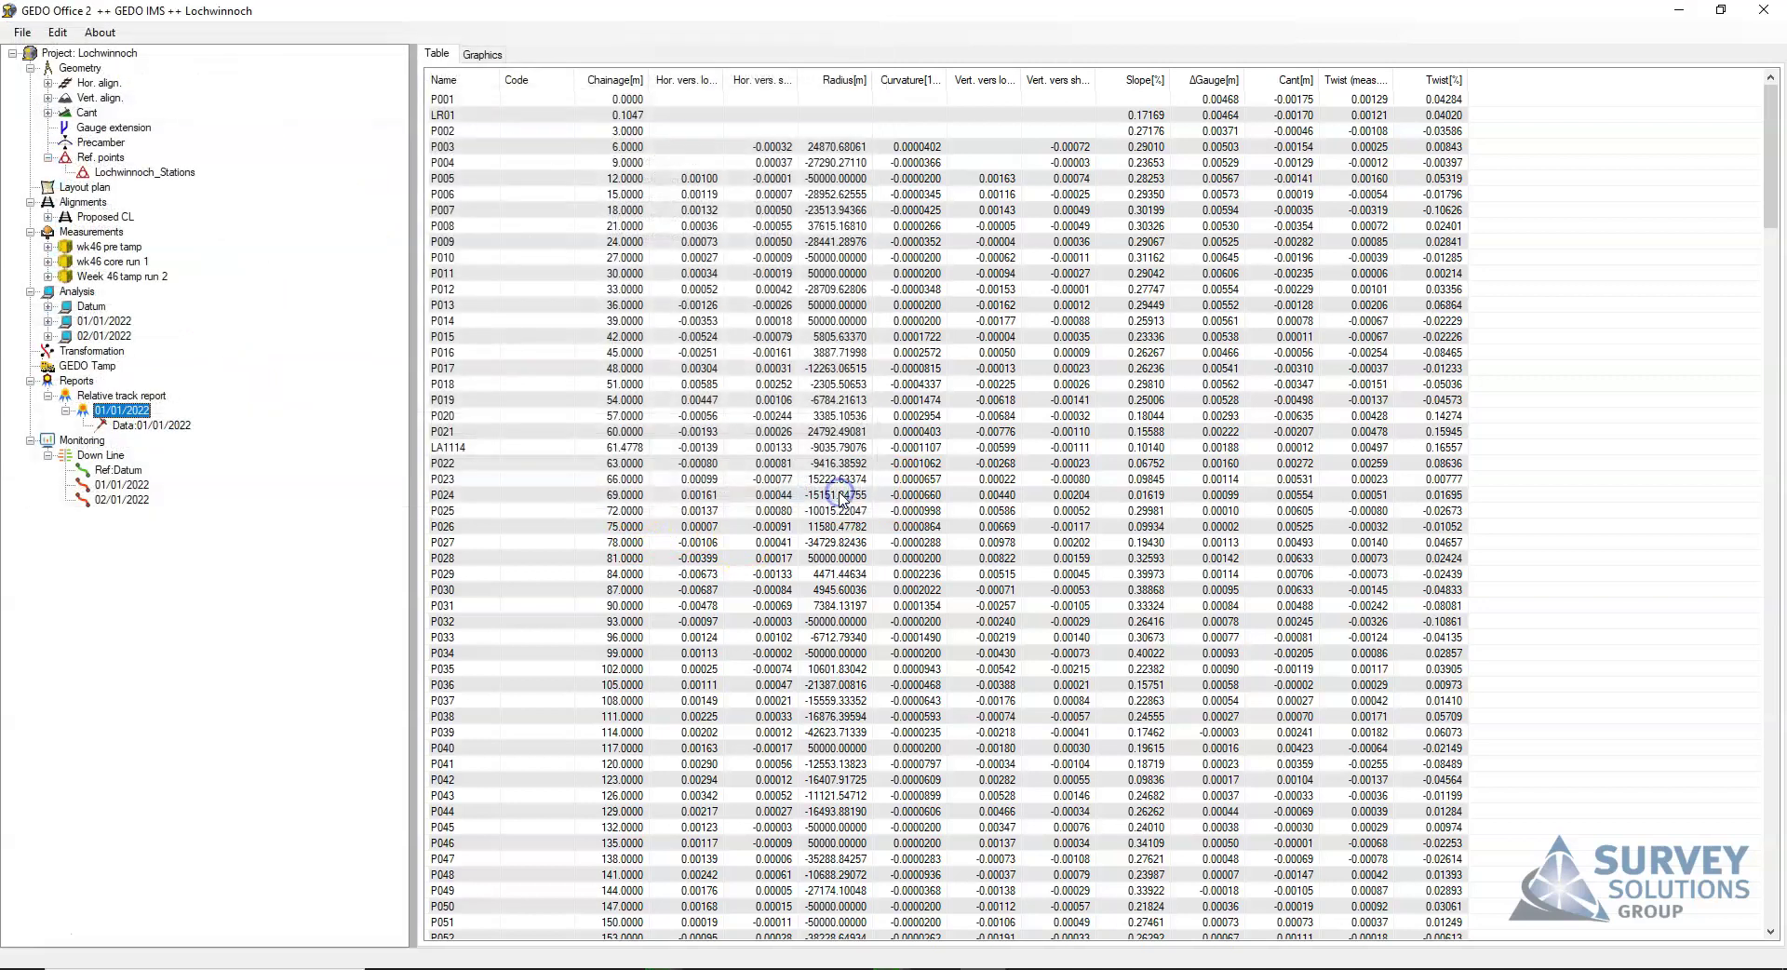
left_click(100, 455)
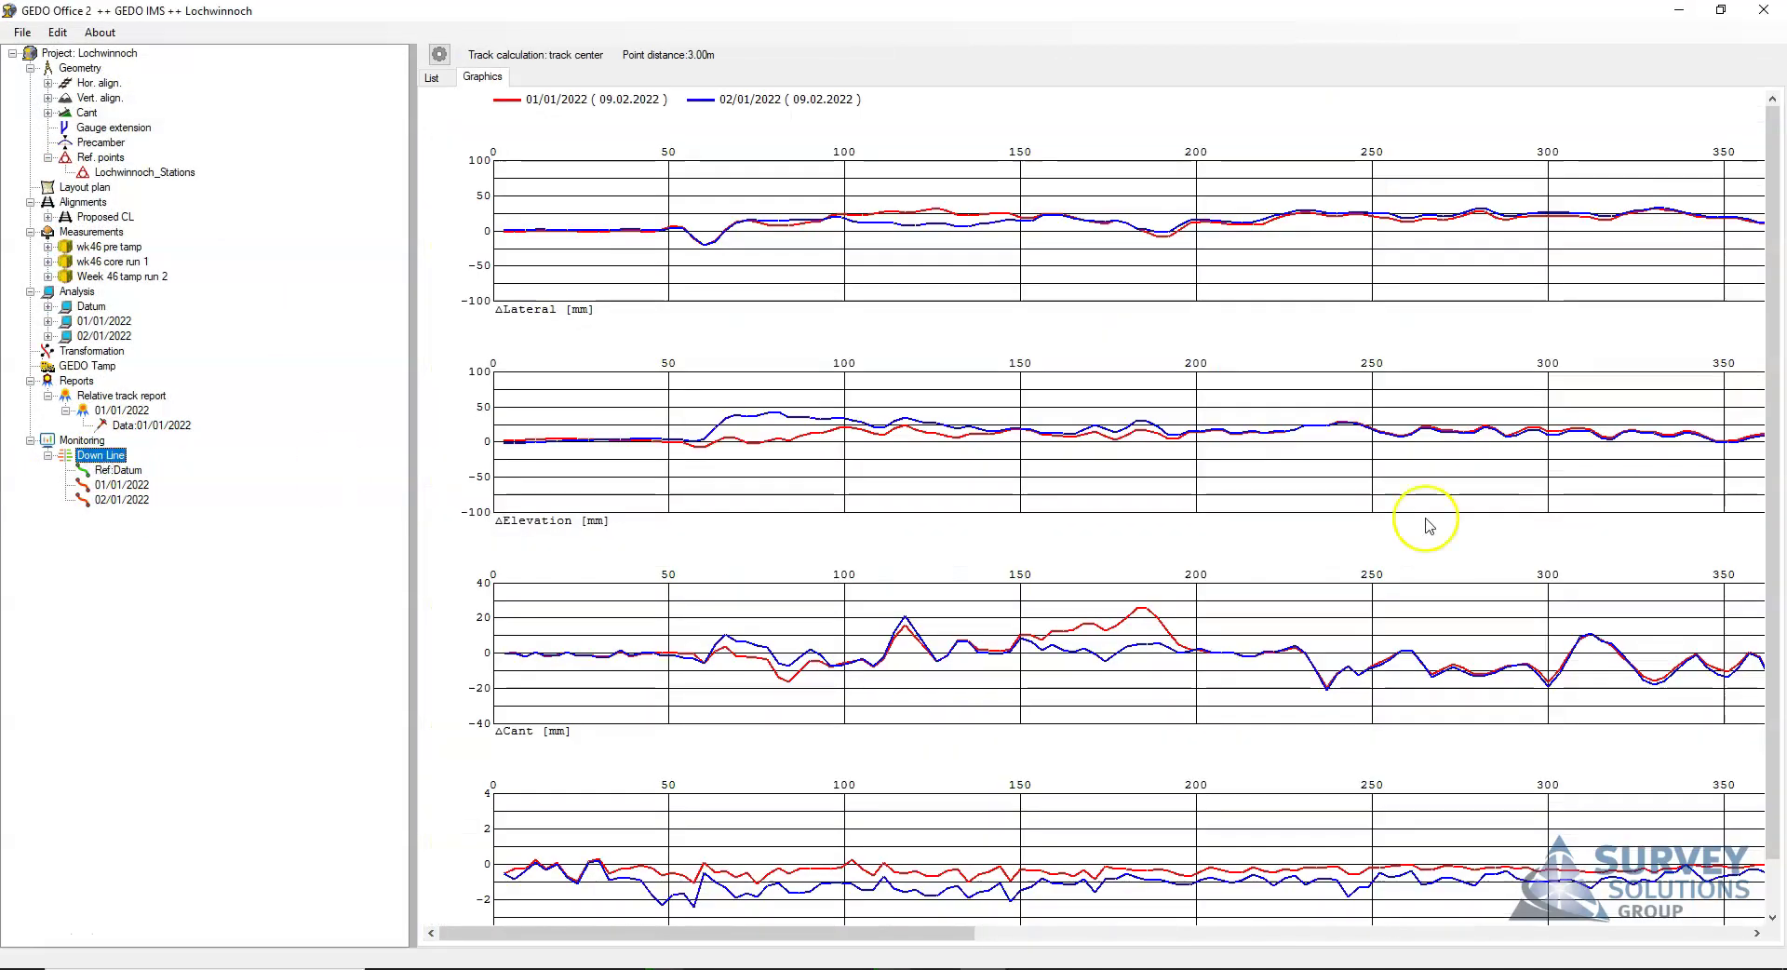
Export the Down Line monitoring comparison as a PDF file named Down Line.pdf in the Lochwinnoch folder.
right_click(102, 454)
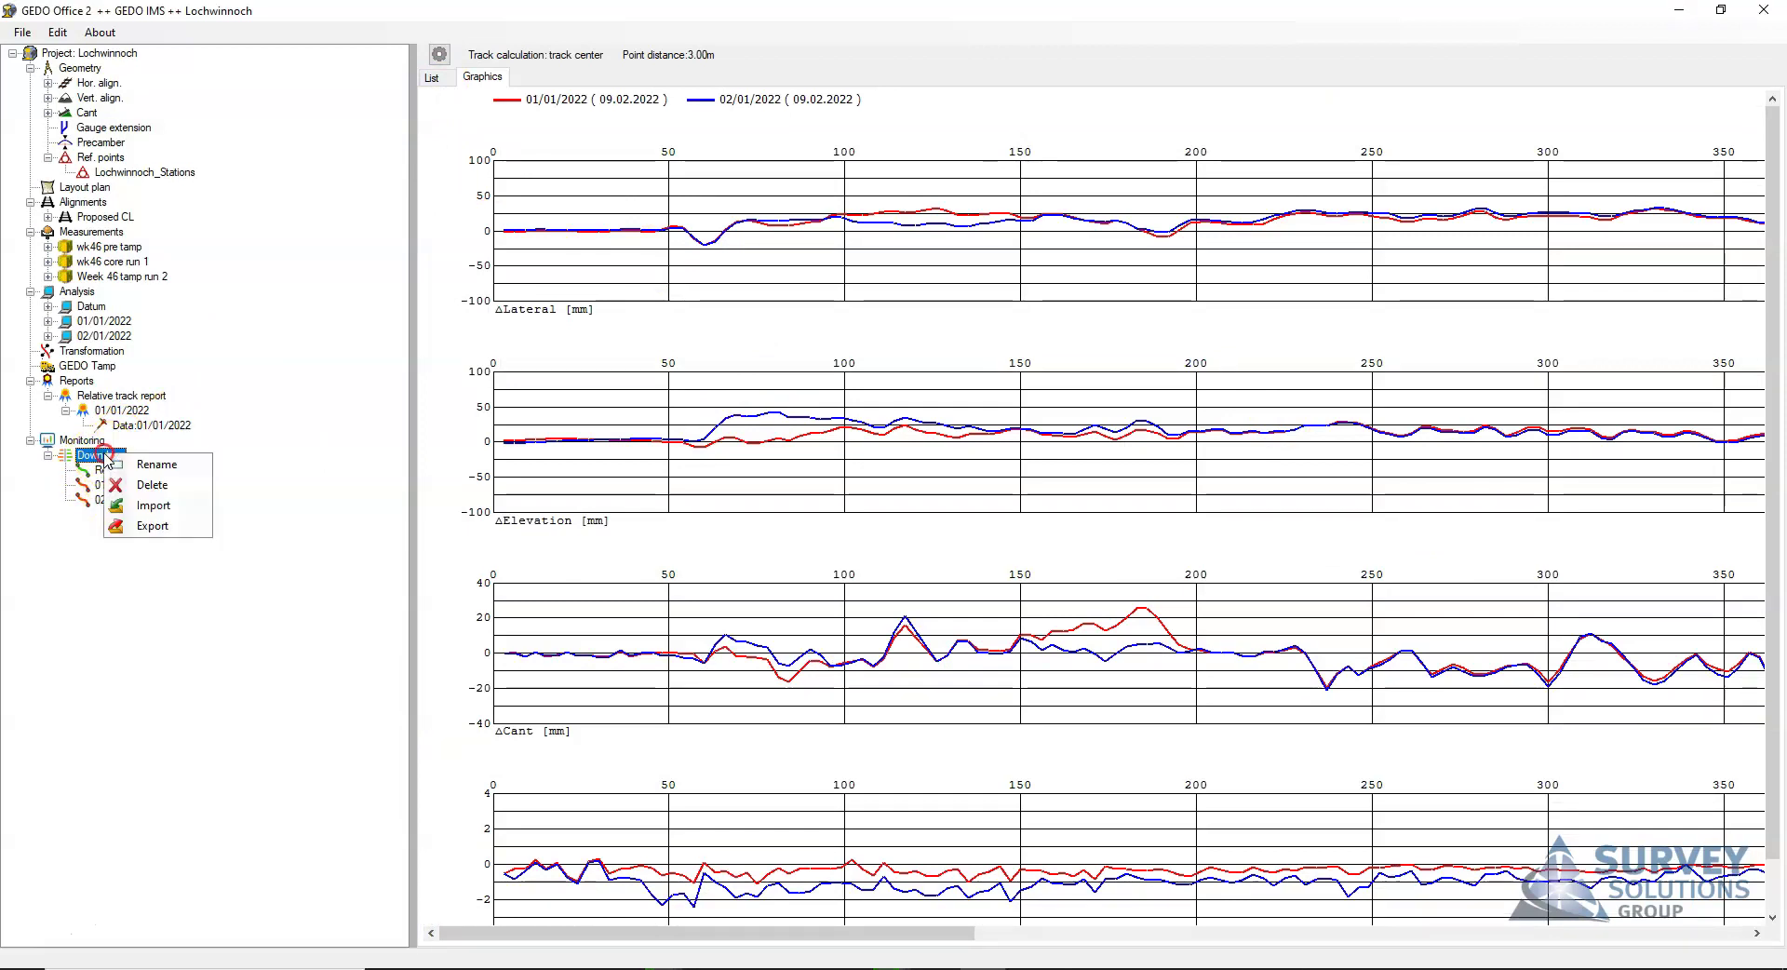
left_click(153, 527)
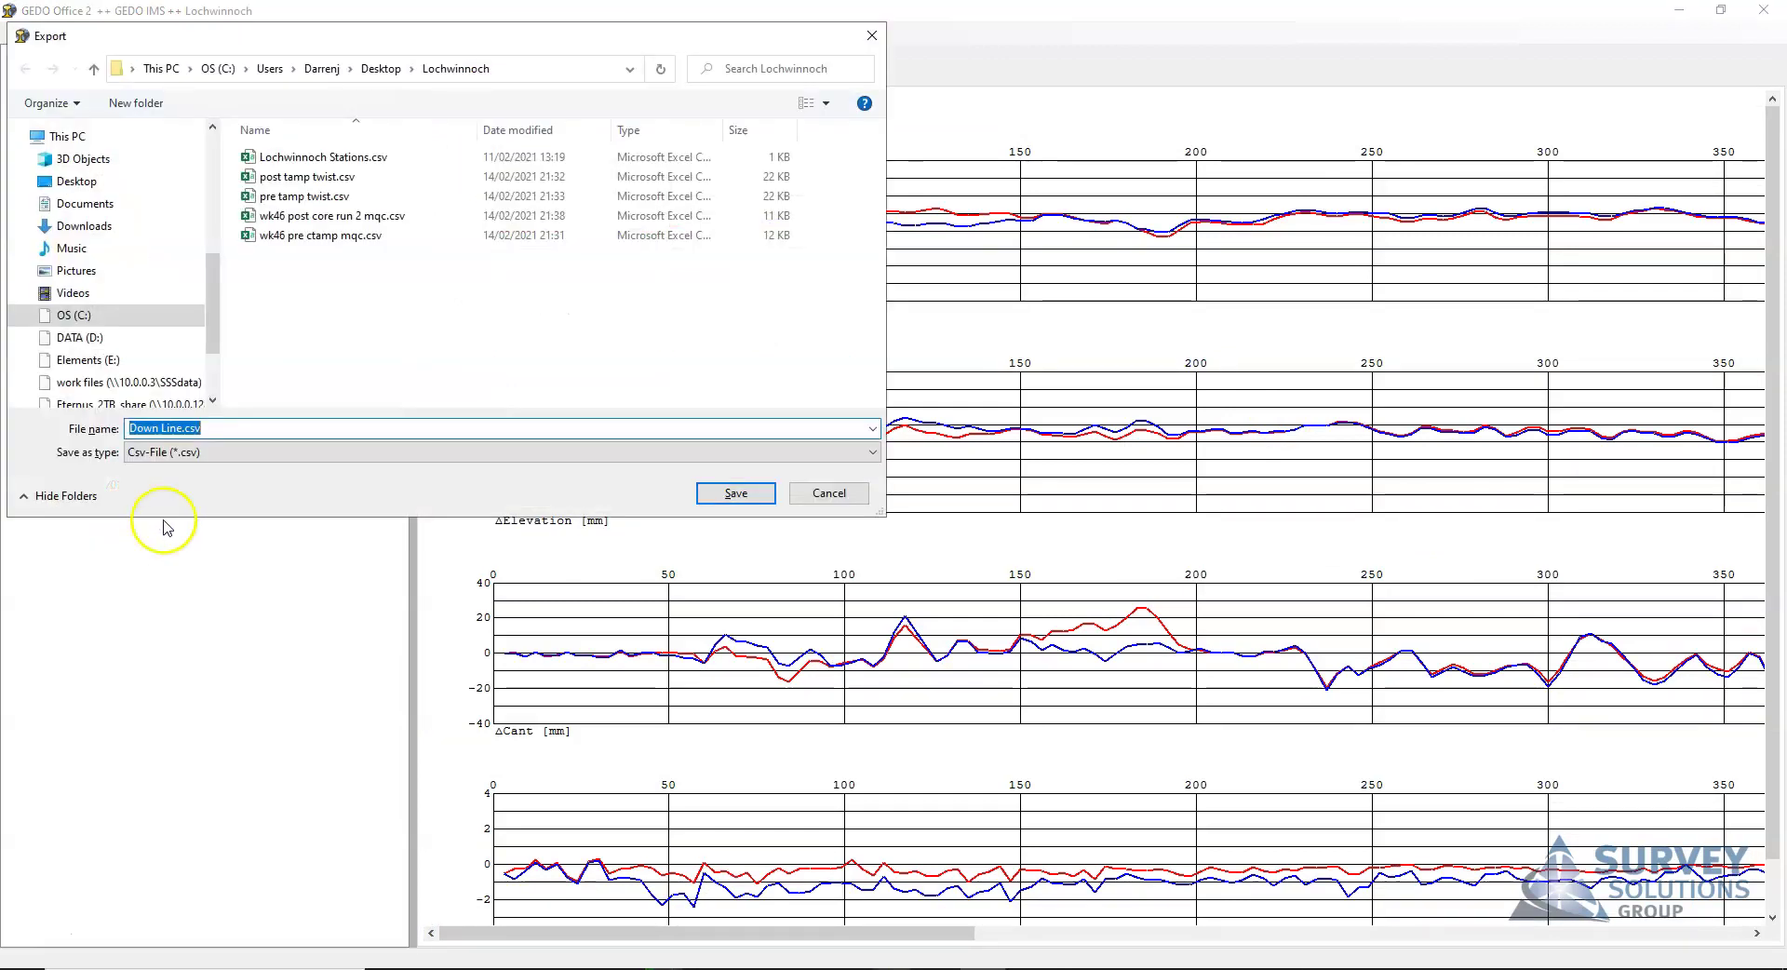
left_click(173, 453)
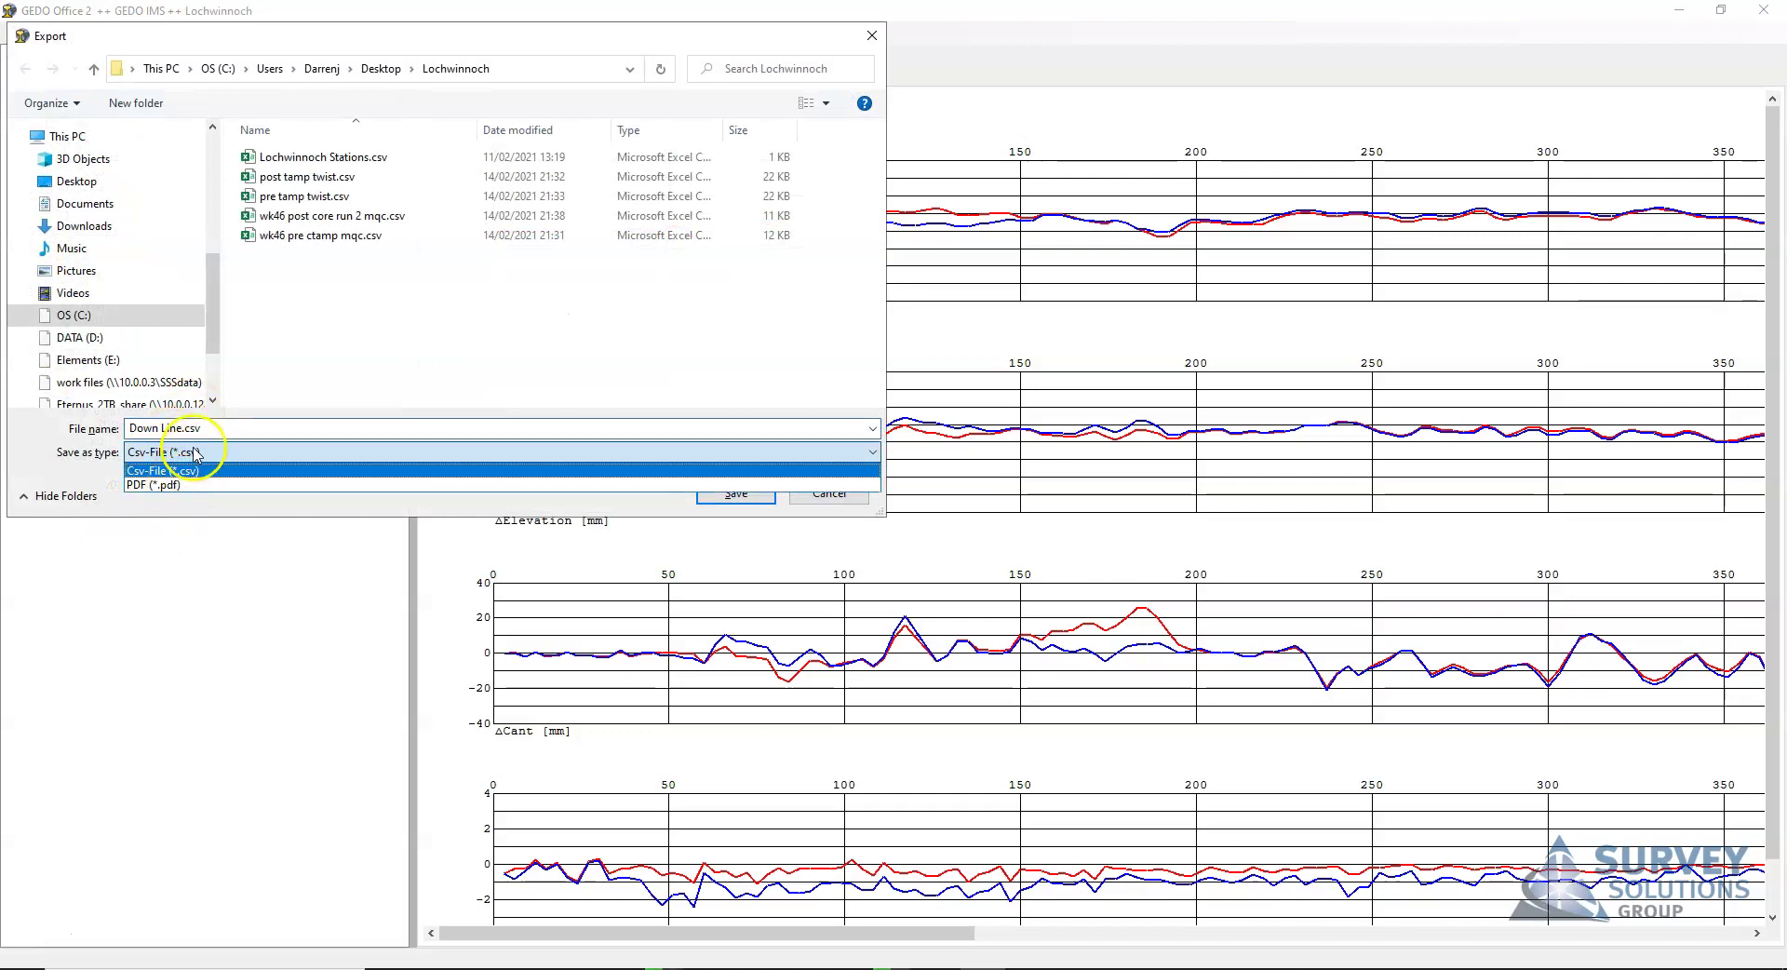
left_click(176, 485)
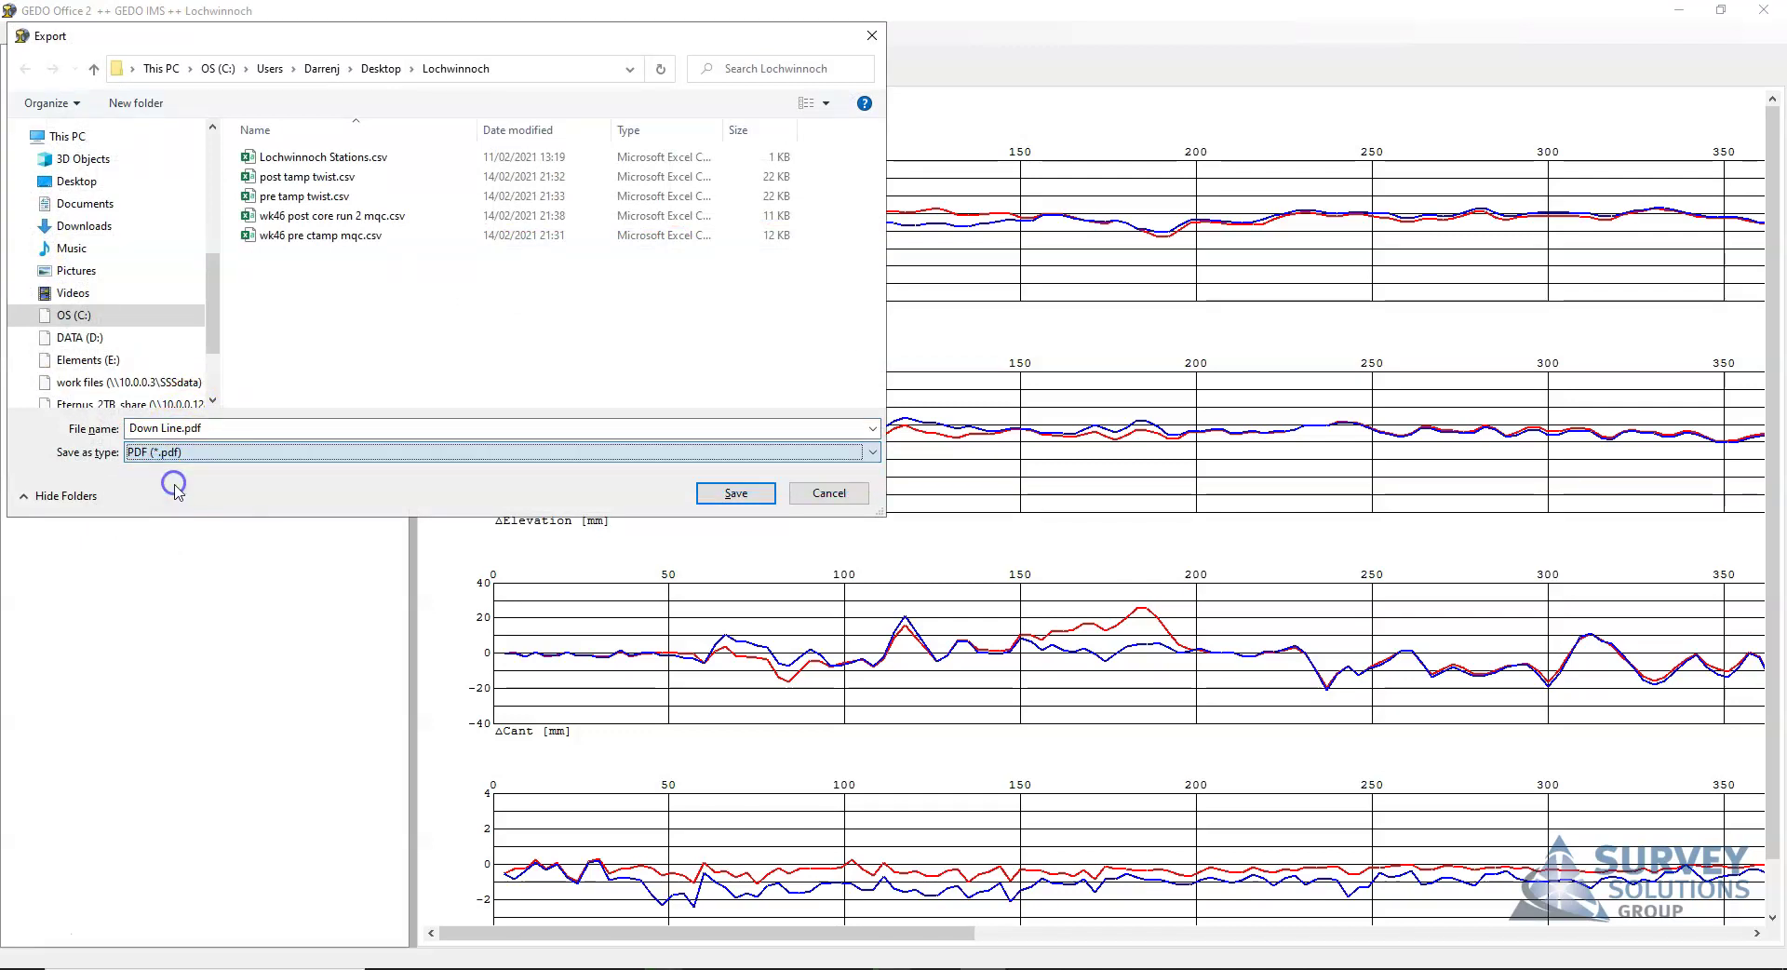
left_click(734, 494)
left_click(938, 494)
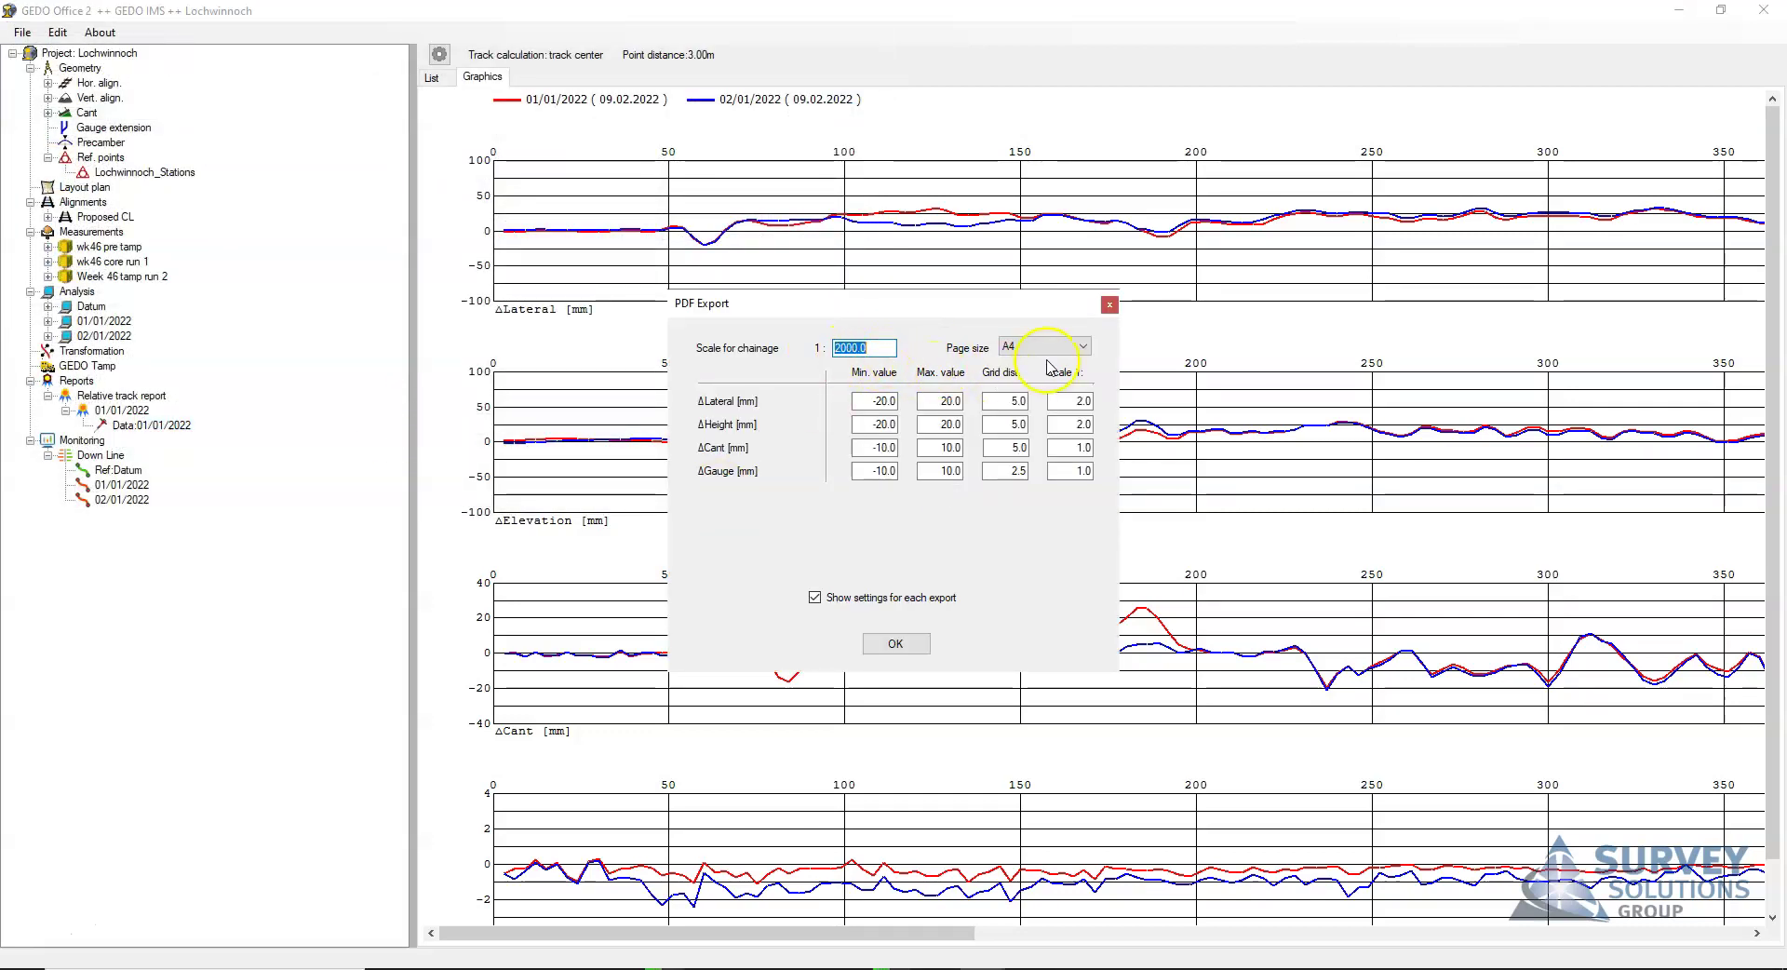
Set the PDF export's page size to A3 and complete the export.
left_click(1052, 347)
left_click(1065, 376)
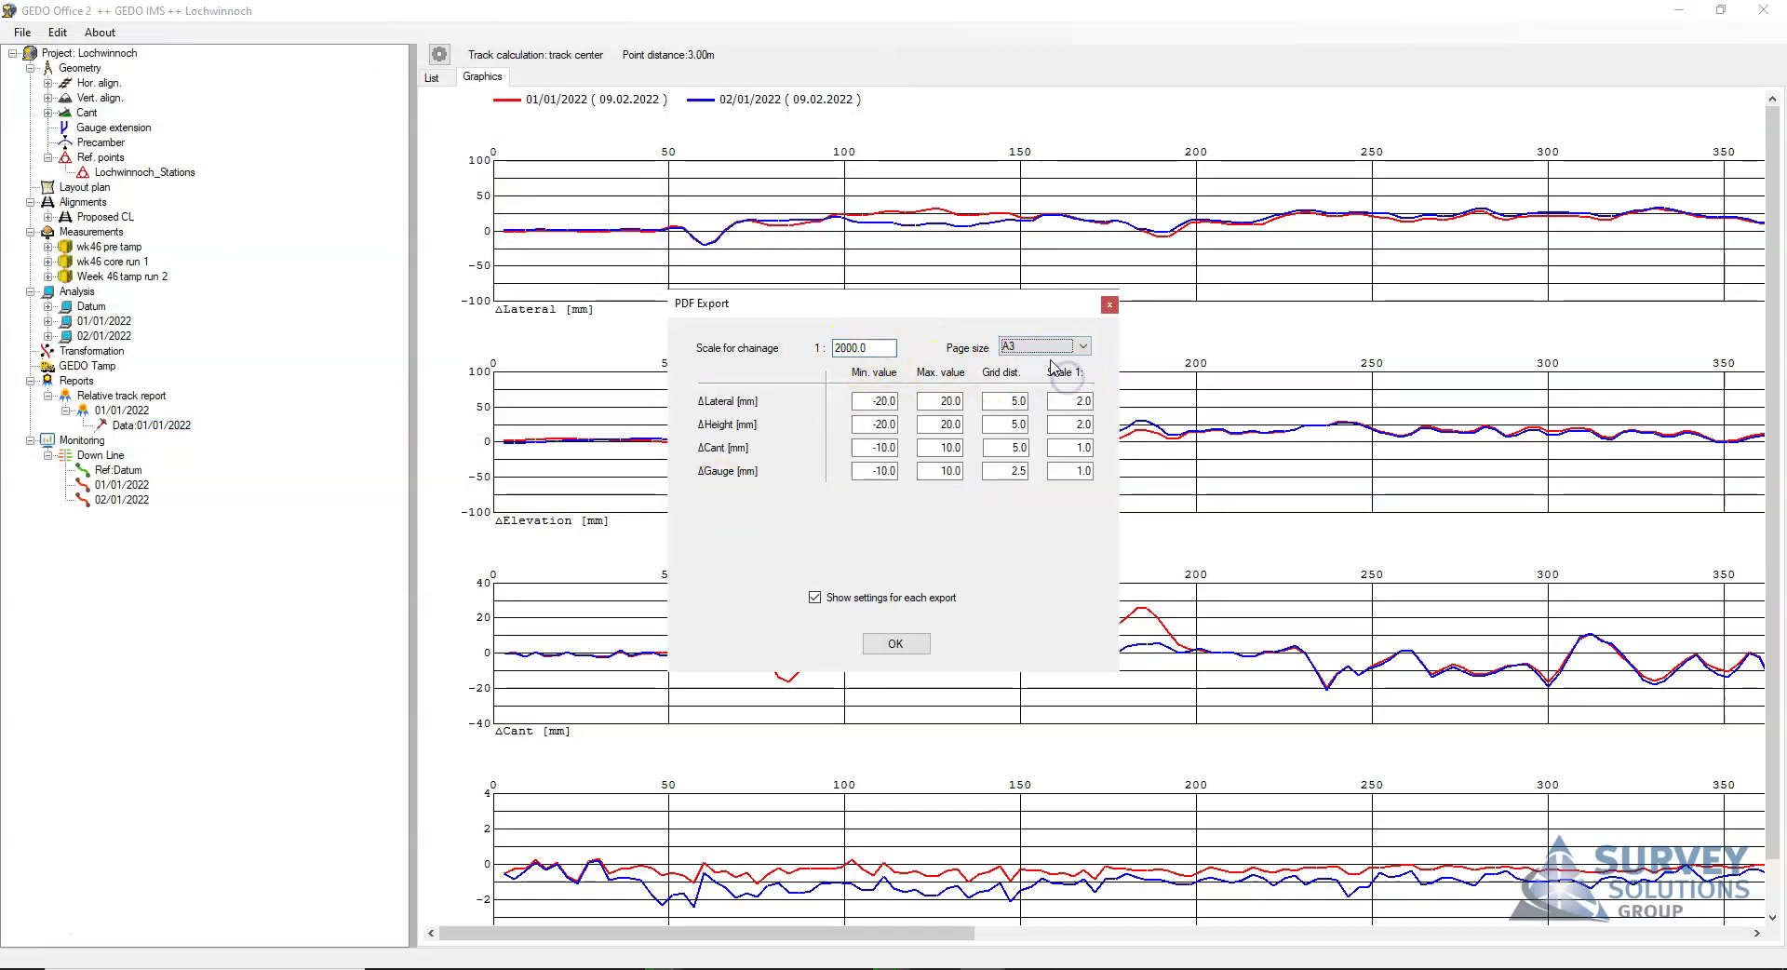
left_click_drag(895, 307, 1004, 311)
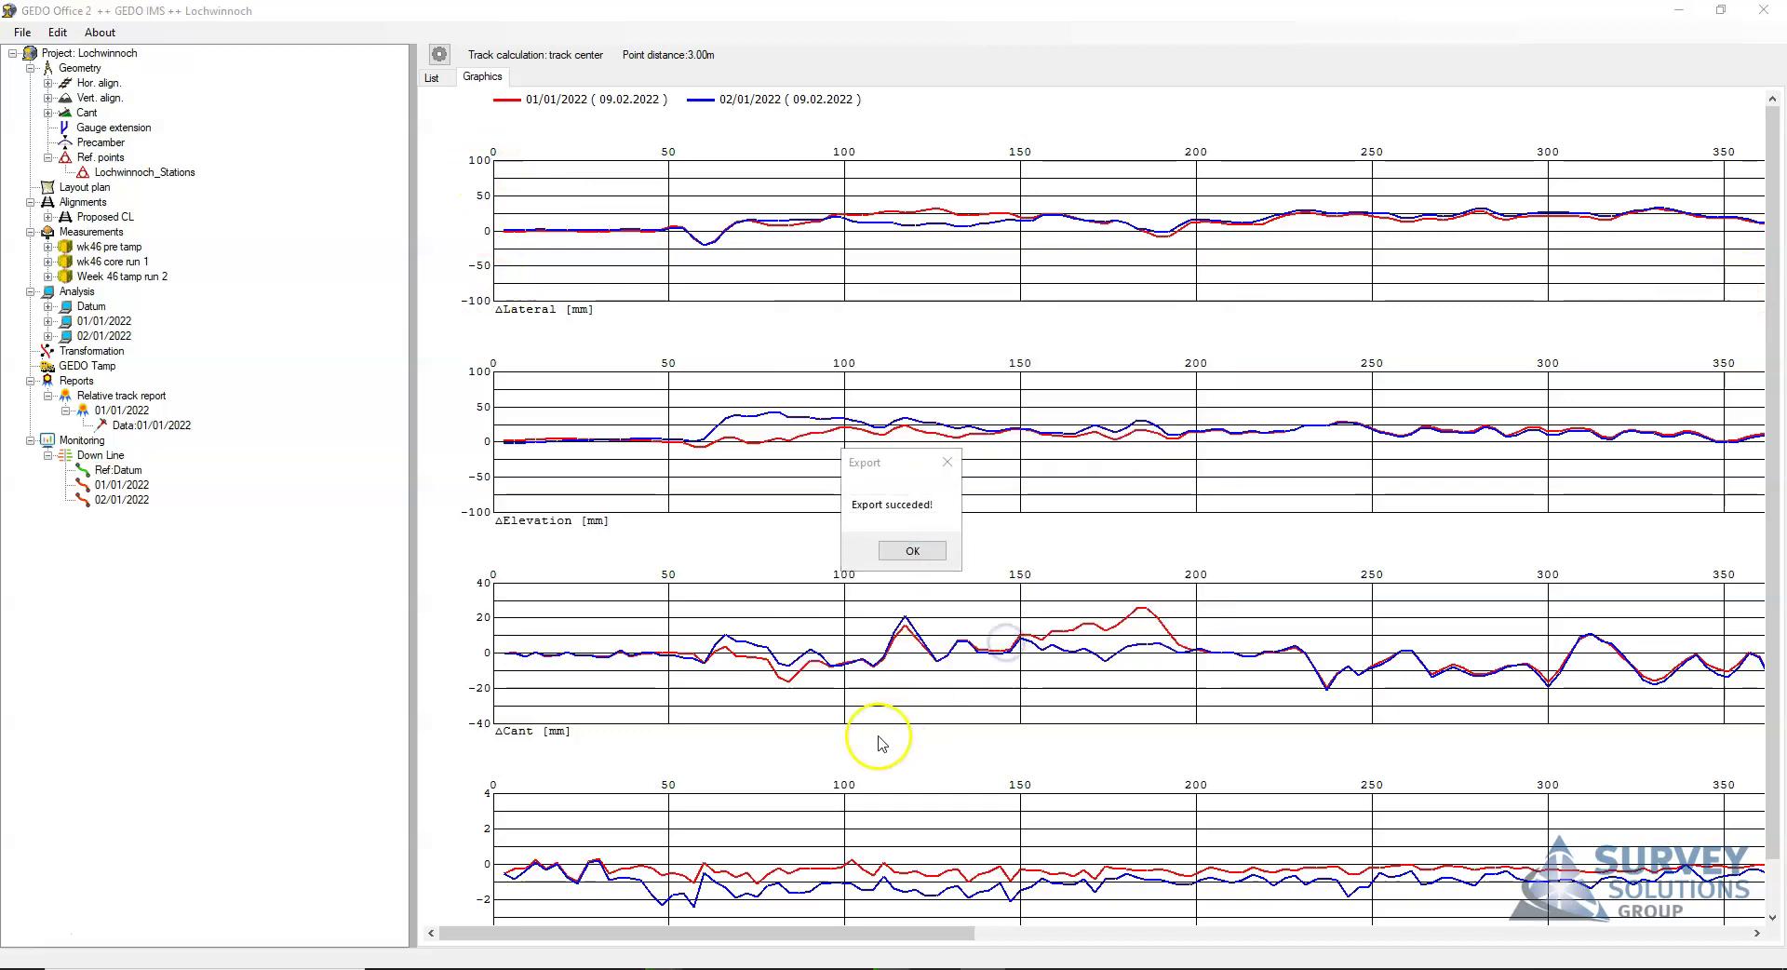
left_click(912, 551)
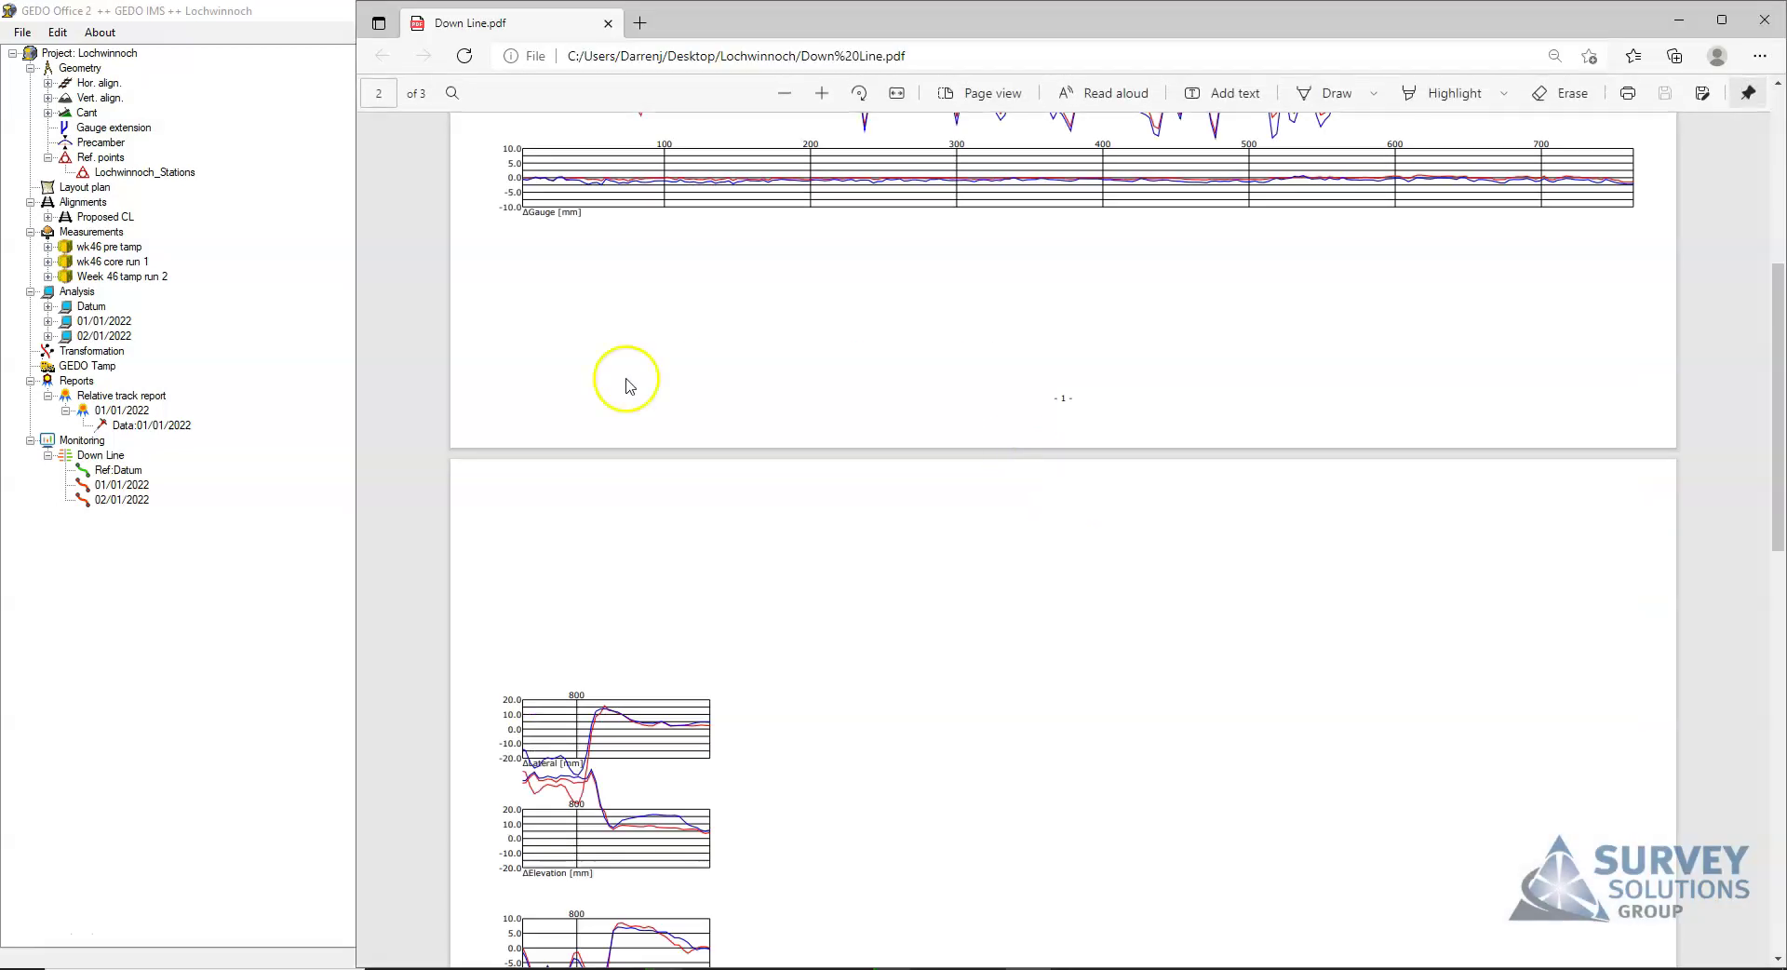
Widen the PDF viewer window and look through Down Line.pdf, from the comparison graphs to the legend on the last page.
scroll(880, 698, "up", 5)
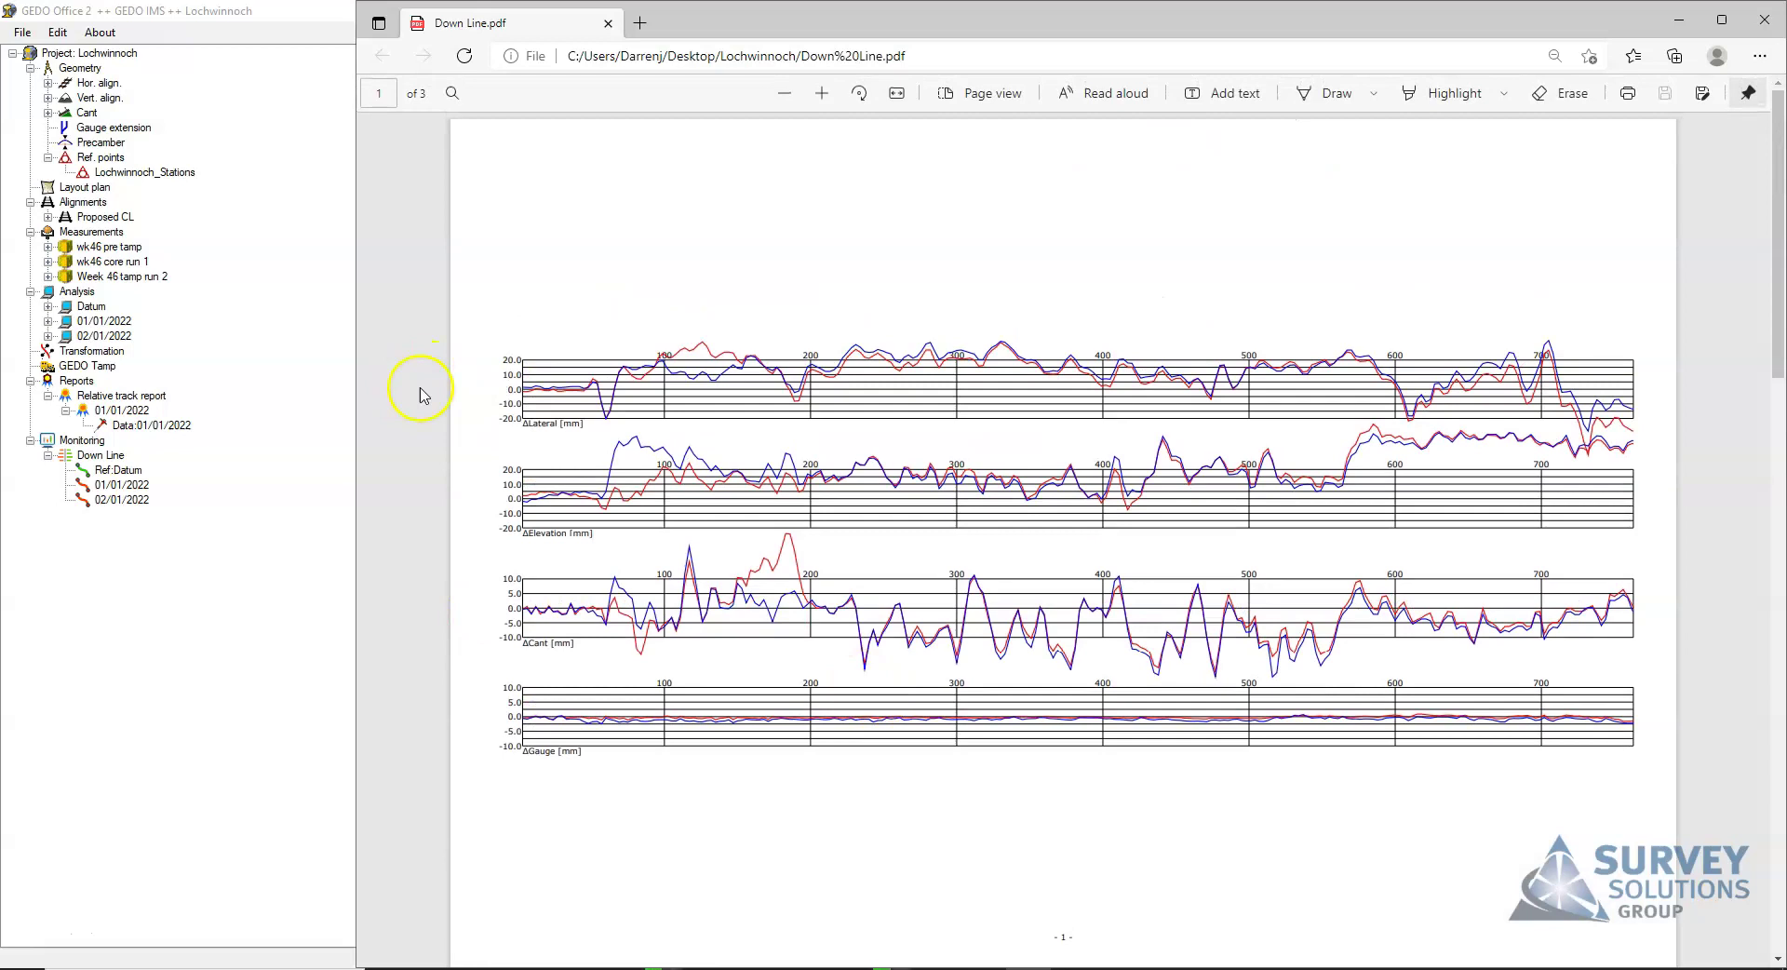
left_click_drag(354, 382, 236, 380)
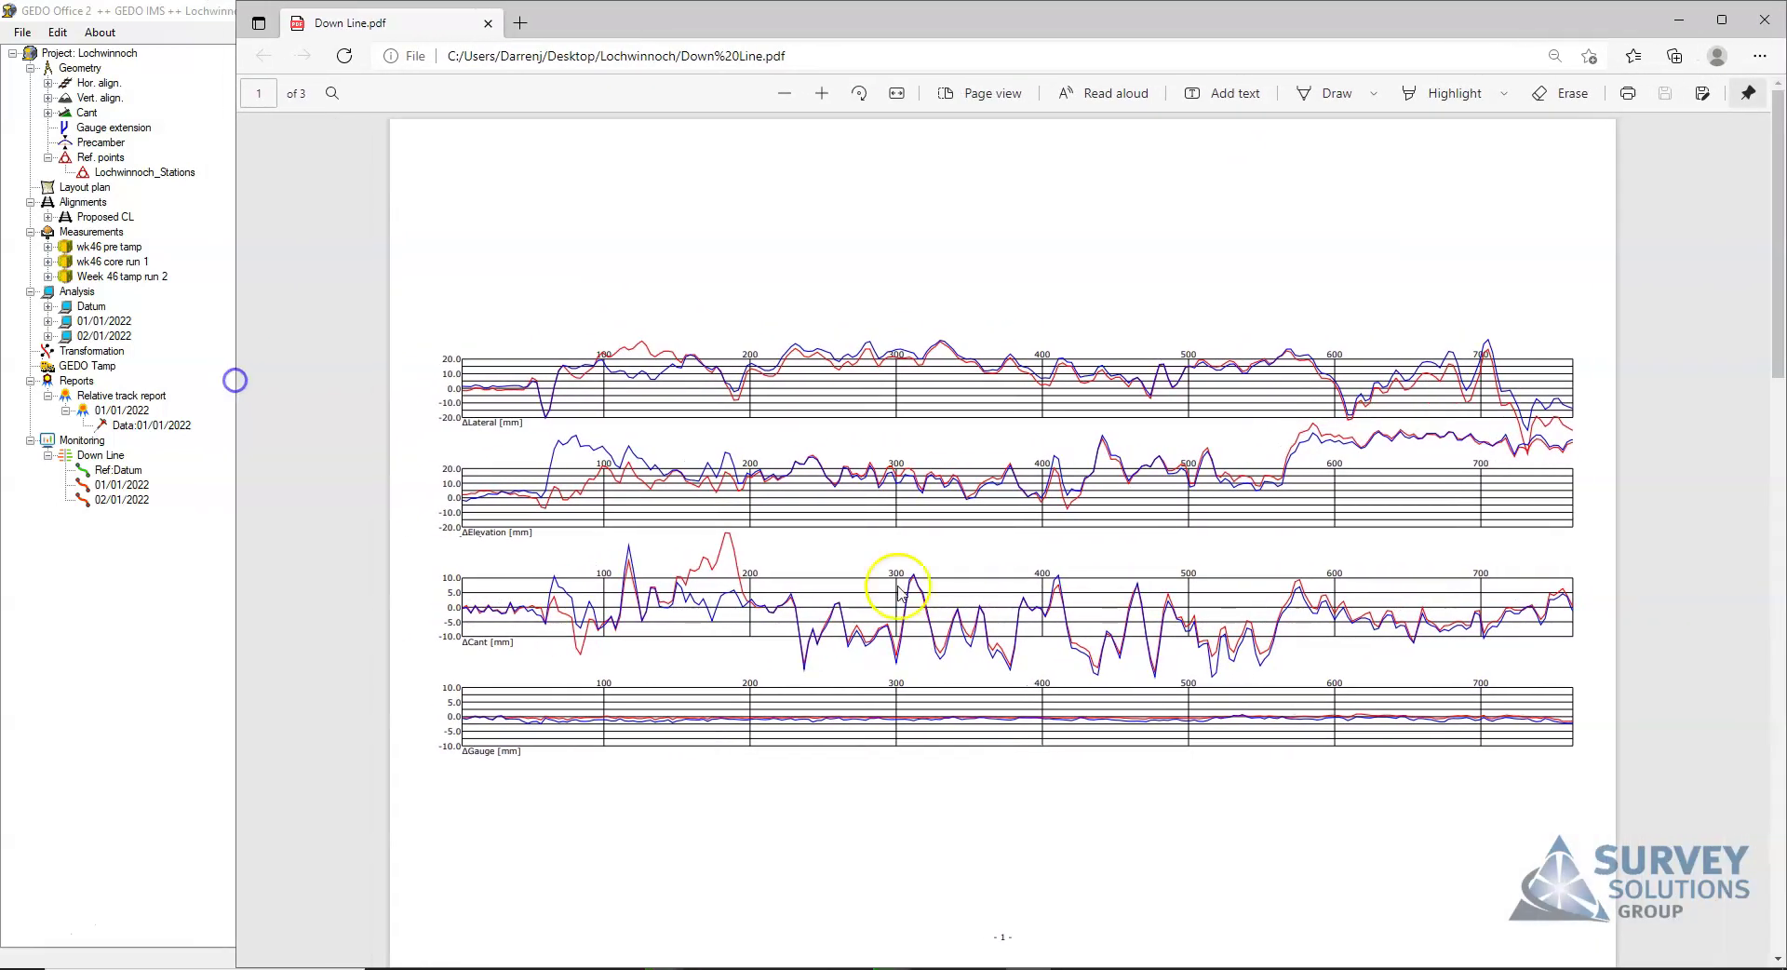
scroll(1095, 700, "down", 6)
scroll(1096, 700, "down", 8)
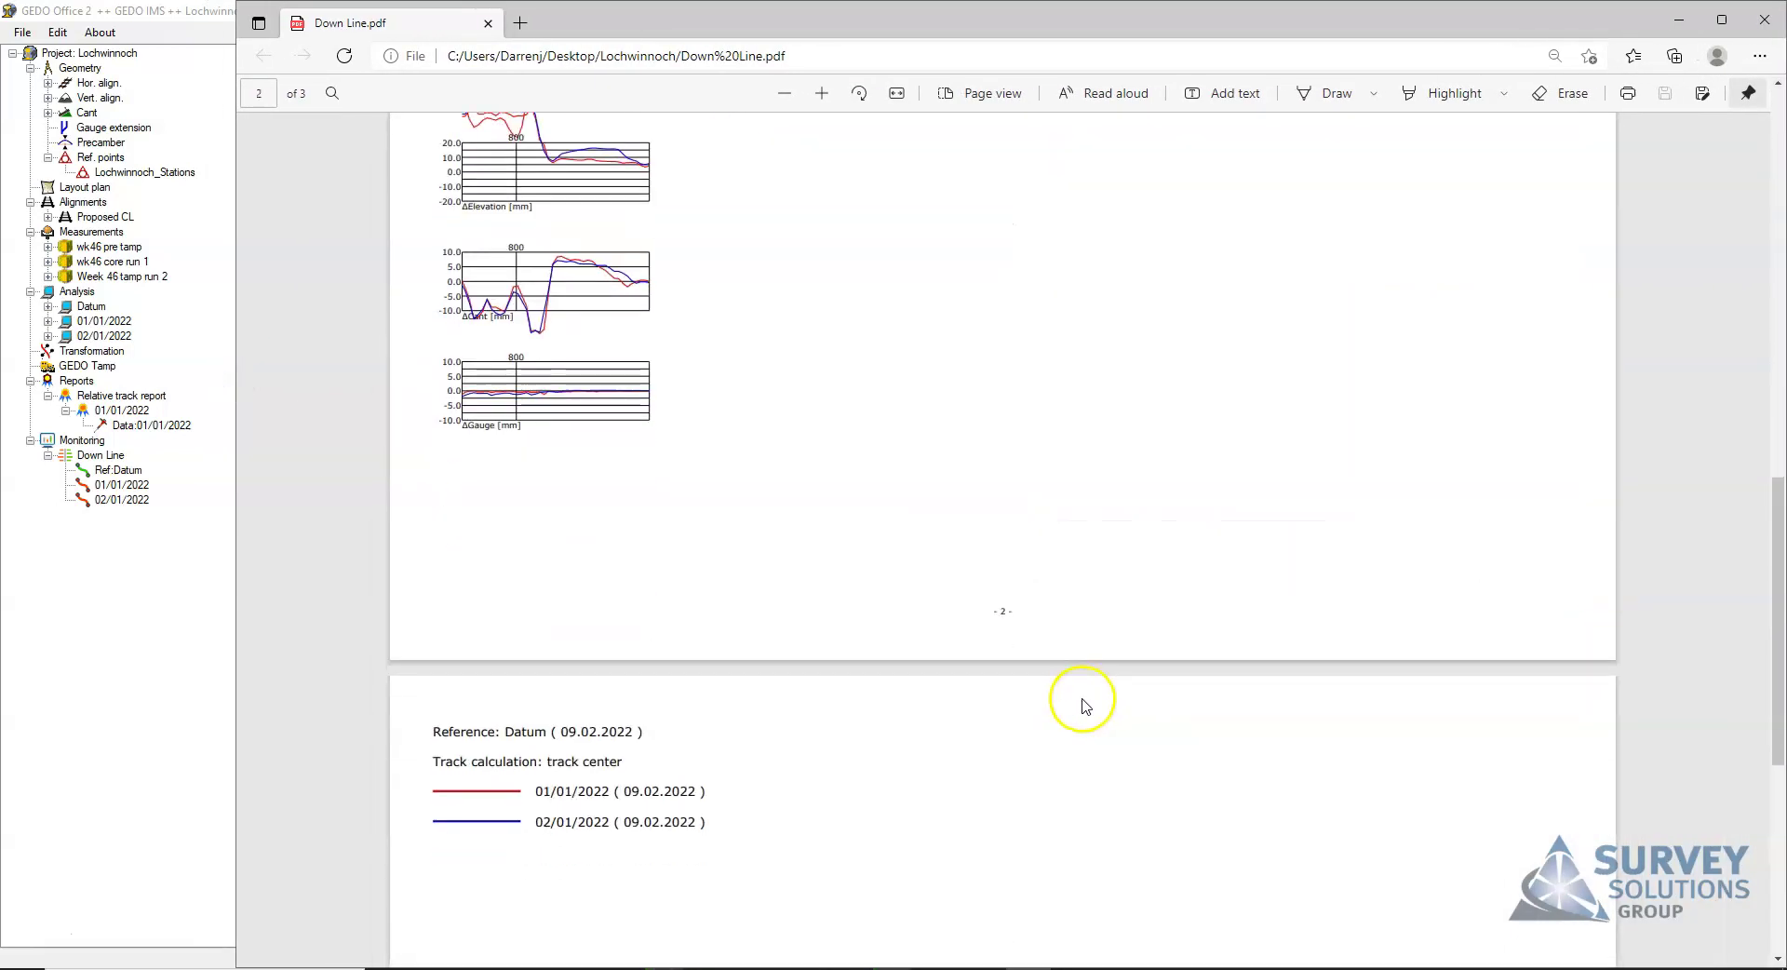